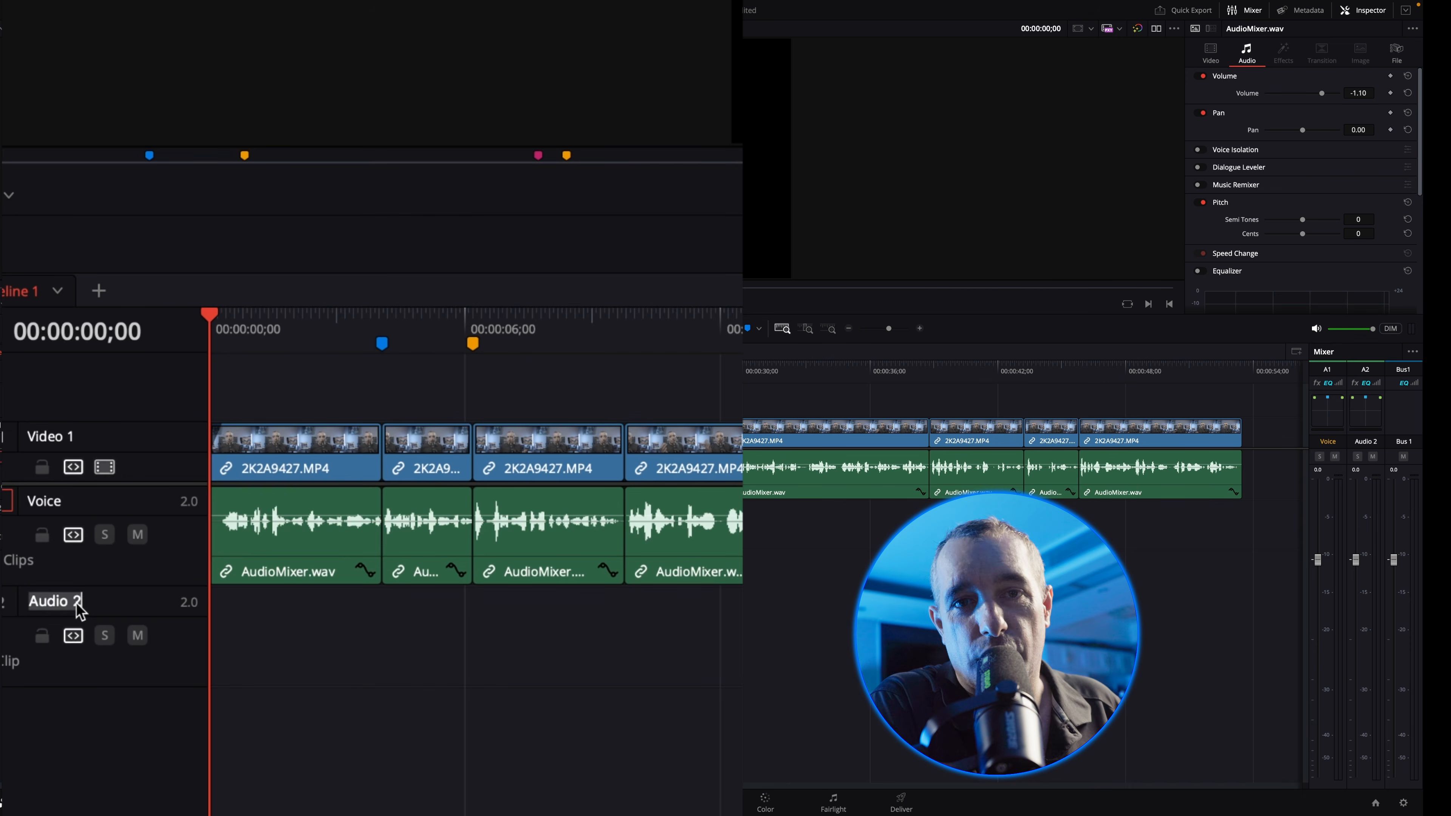
Step: Rename the Audio 2 track SFX1 and change its track color to Orange
{"action": "type", "text": "SFX"}
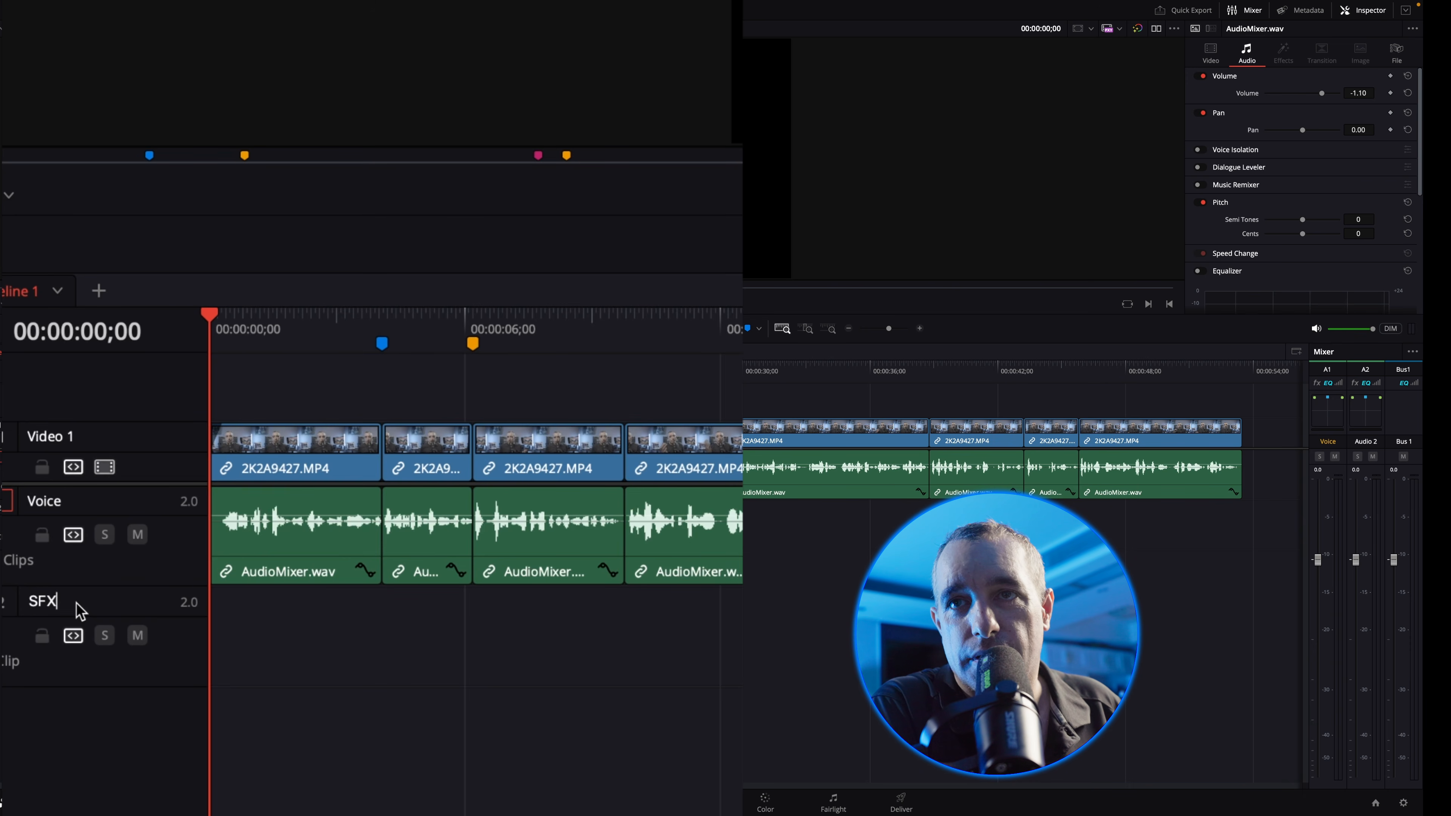
{"action": "type", "text": "1"}
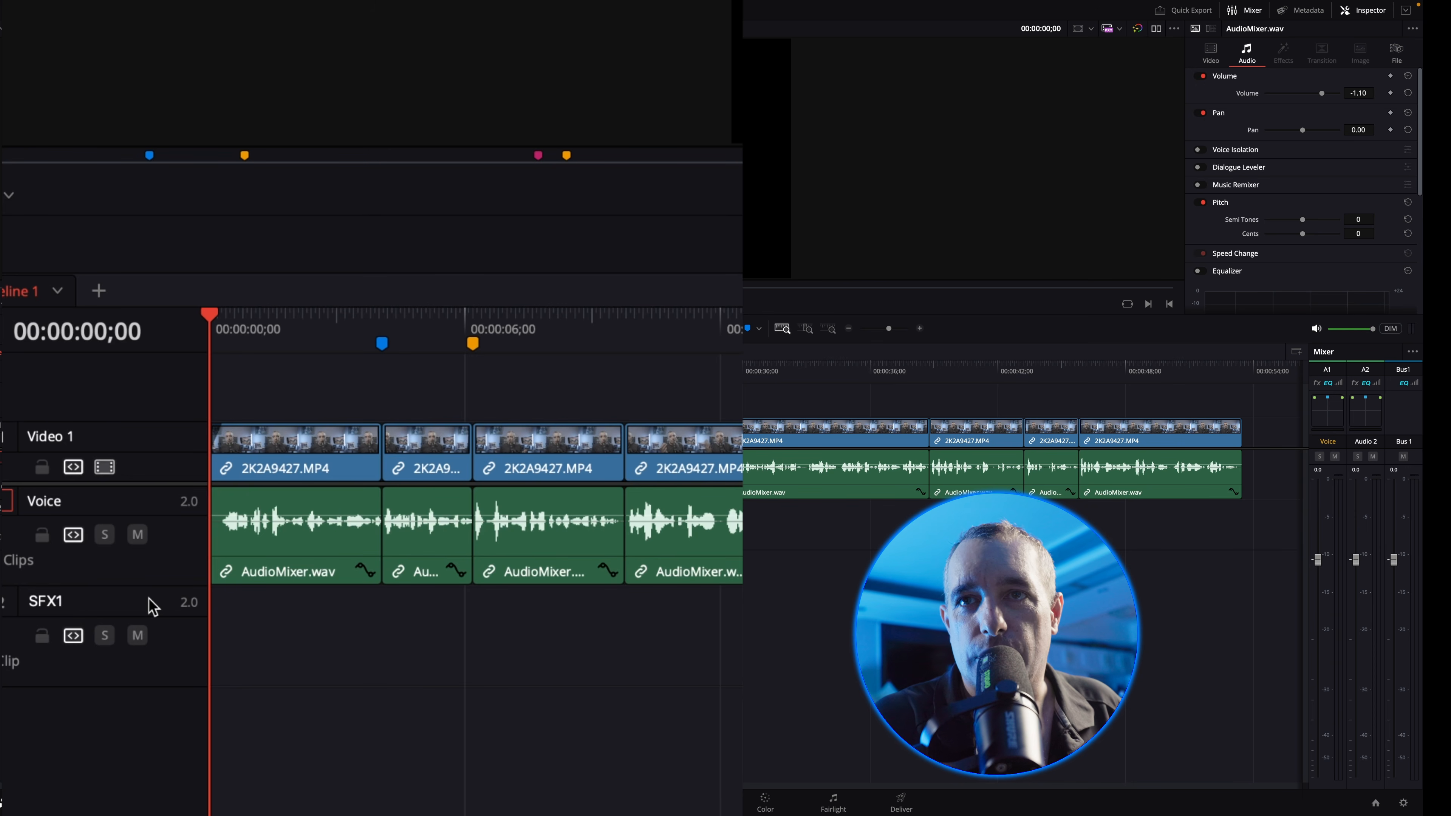
{"action": "key", "text": "Return"}
{"action": "right_click", "coordinate": [128, 608]}
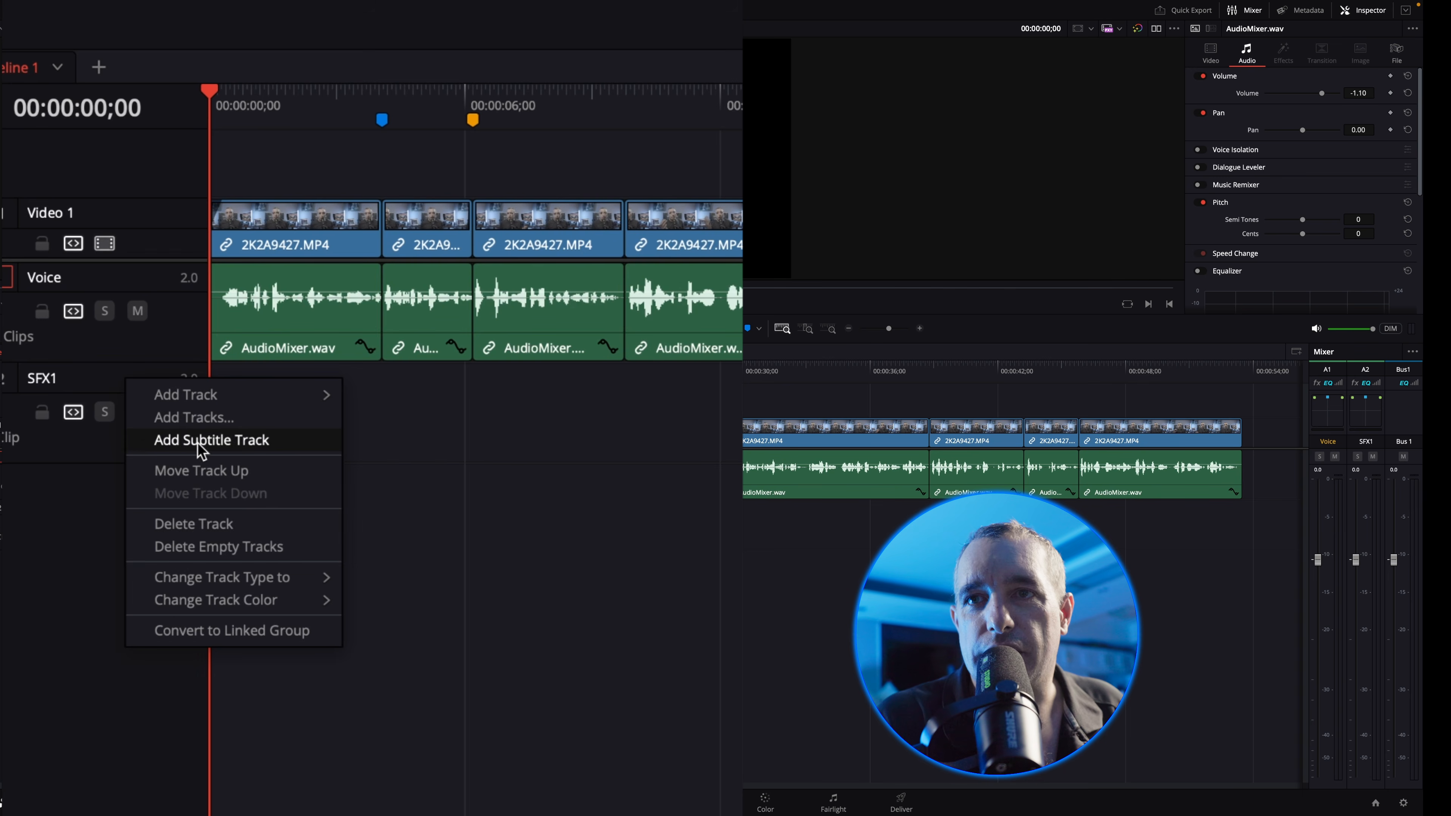
{"action": "mouse_move", "coordinate": [276, 601]}
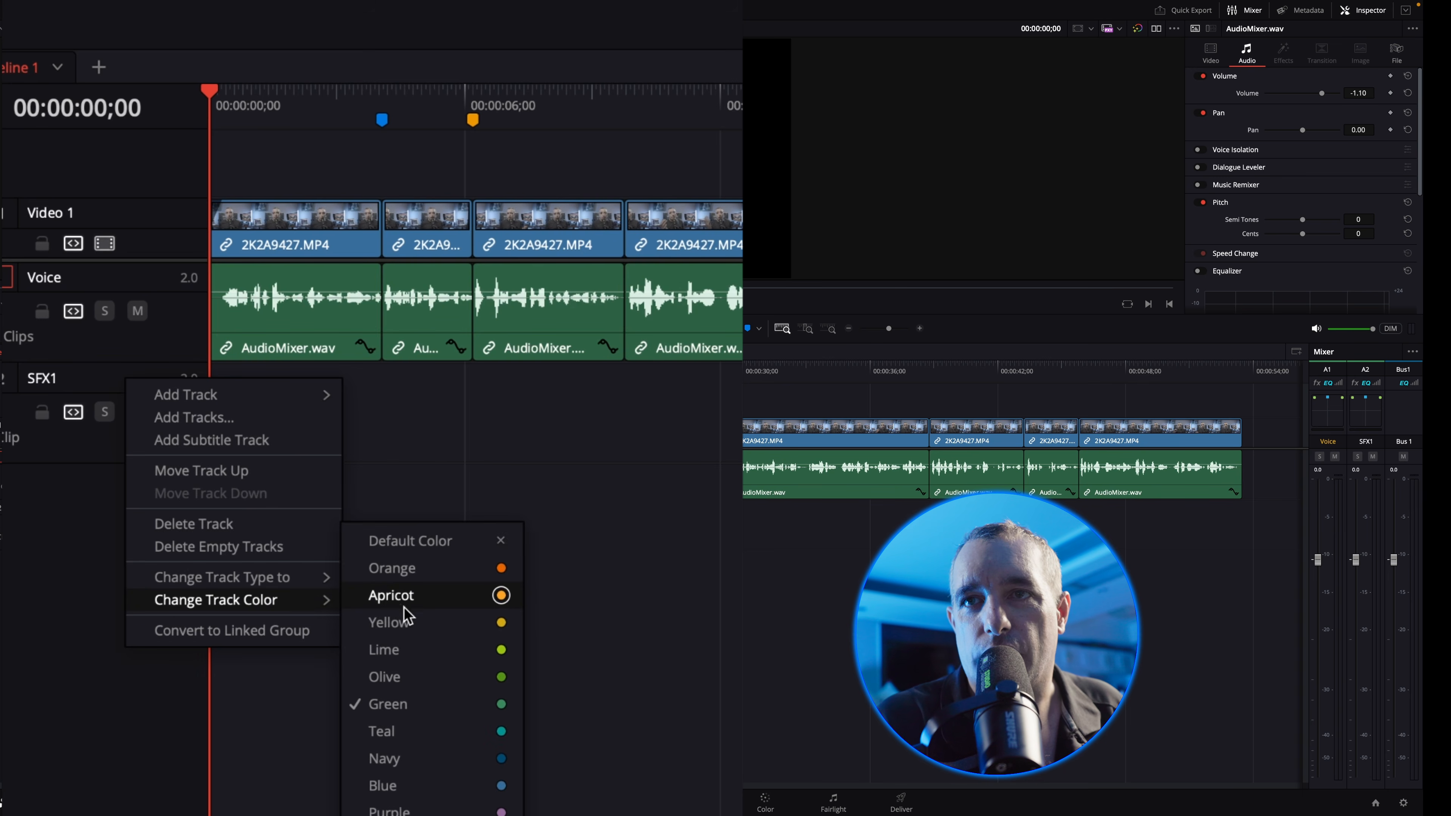
{"action": "left_click", "coordinate": [431, 583]}
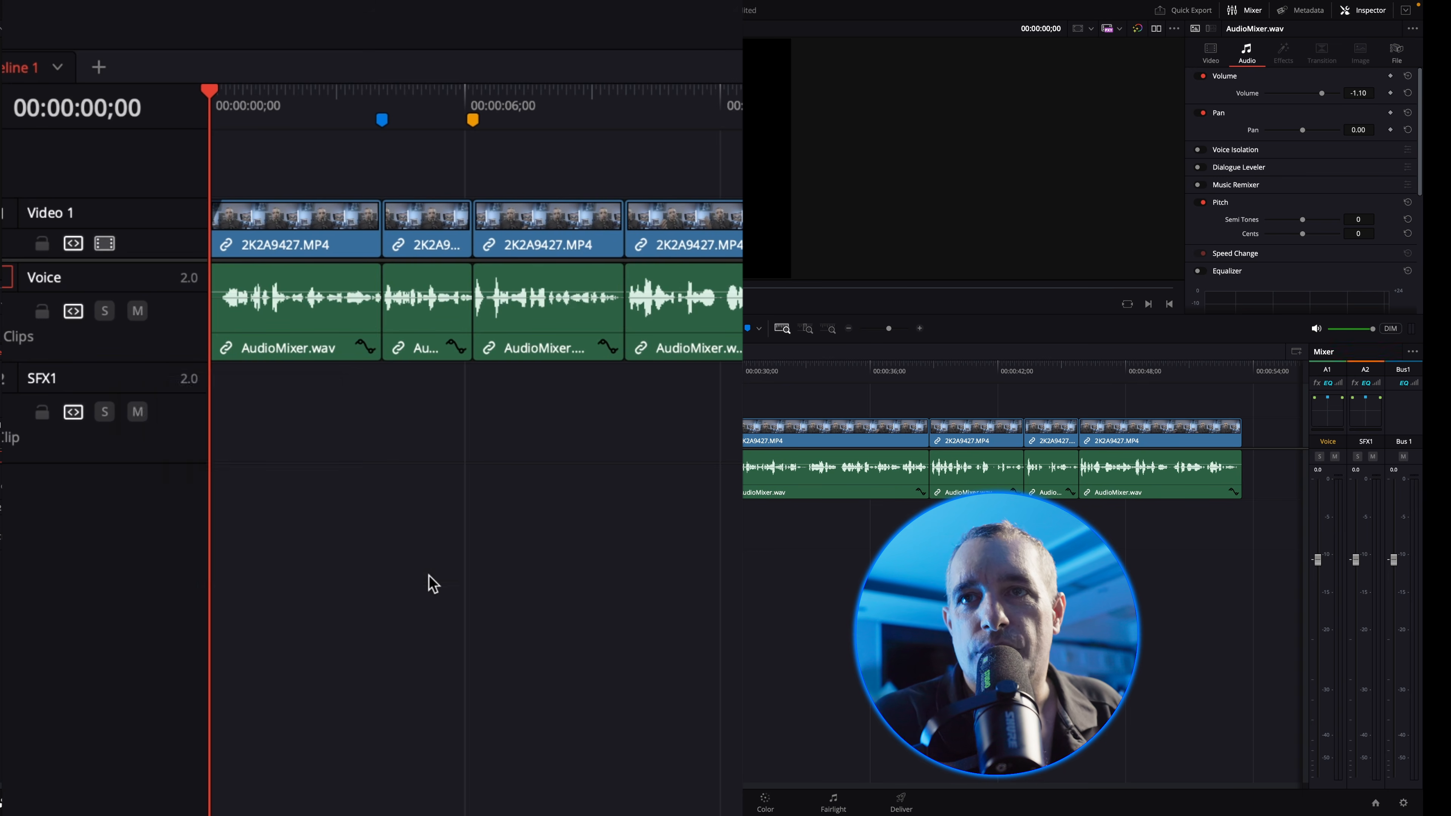
Step: Add a stereo audio track from the SFX1 track and name it SFX2
{"action": "right_click", "coordinate": [157, 377]}
{"action": "mouse_move", "coordinate": [235, 400]}
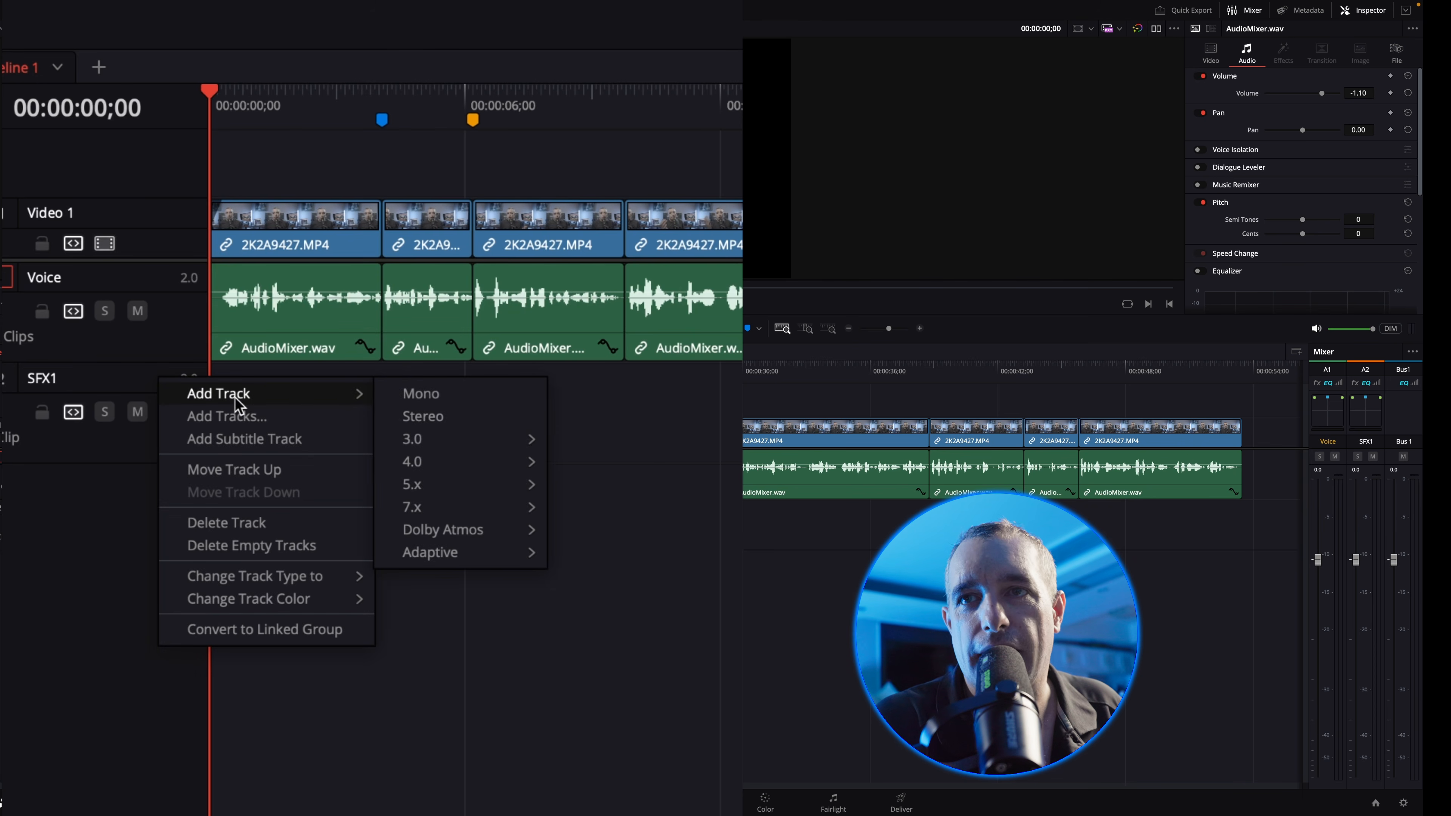
{"action": "left_click", "coordinate": [430, 420]}
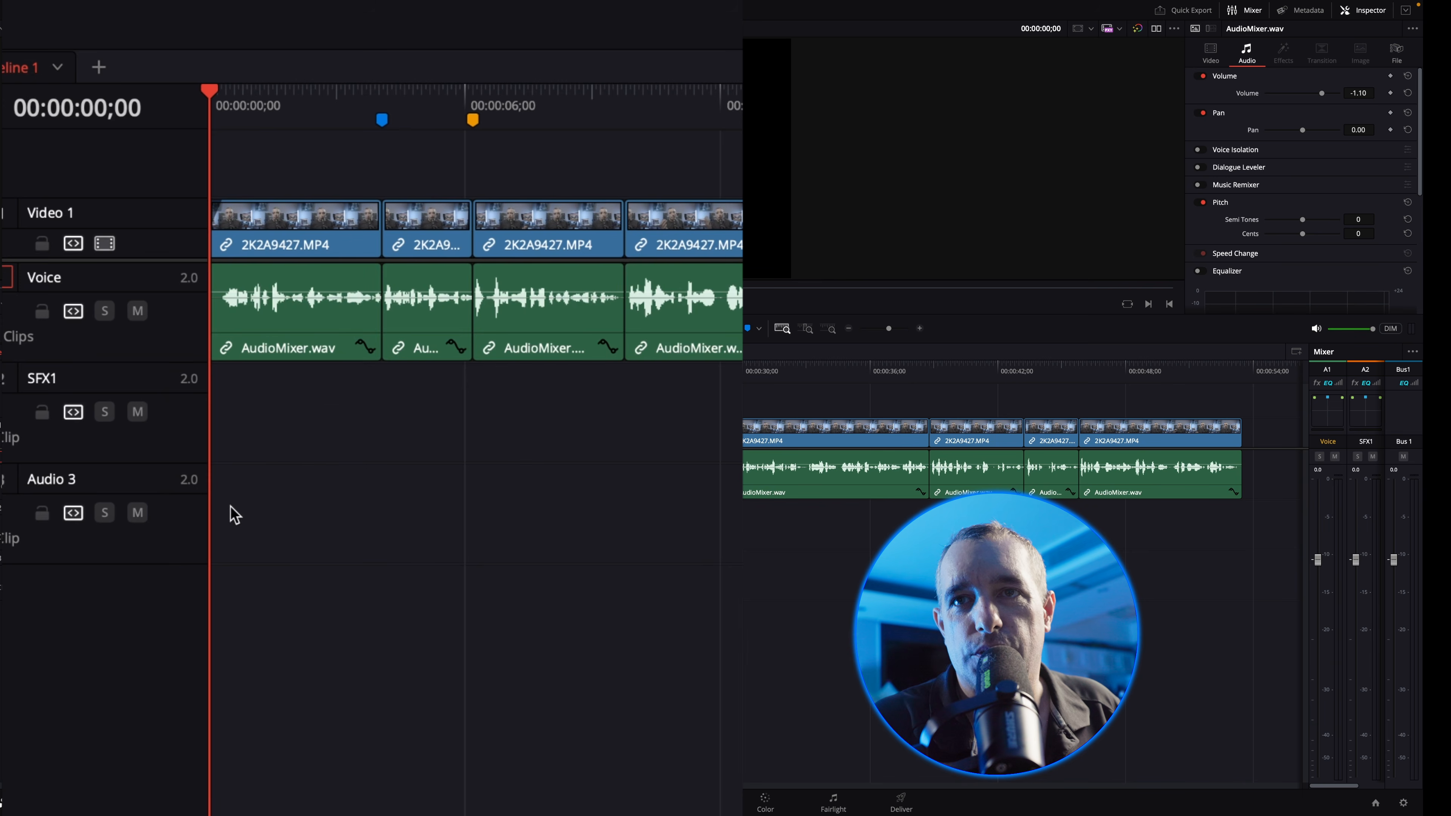
{"action": "double_click", "coordinate": [74, 479]}
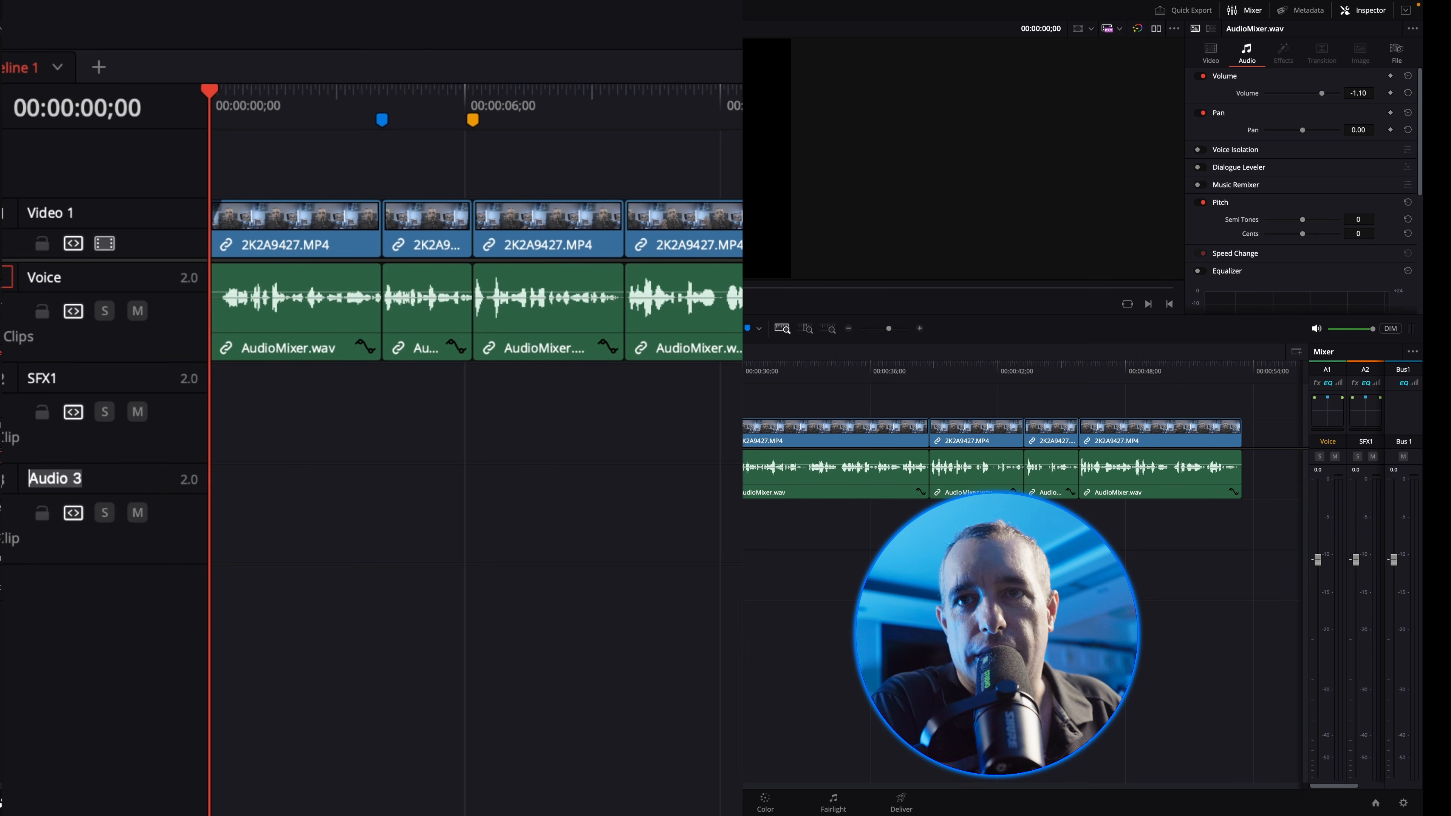
{"action": "type", "text": "SFX2"}
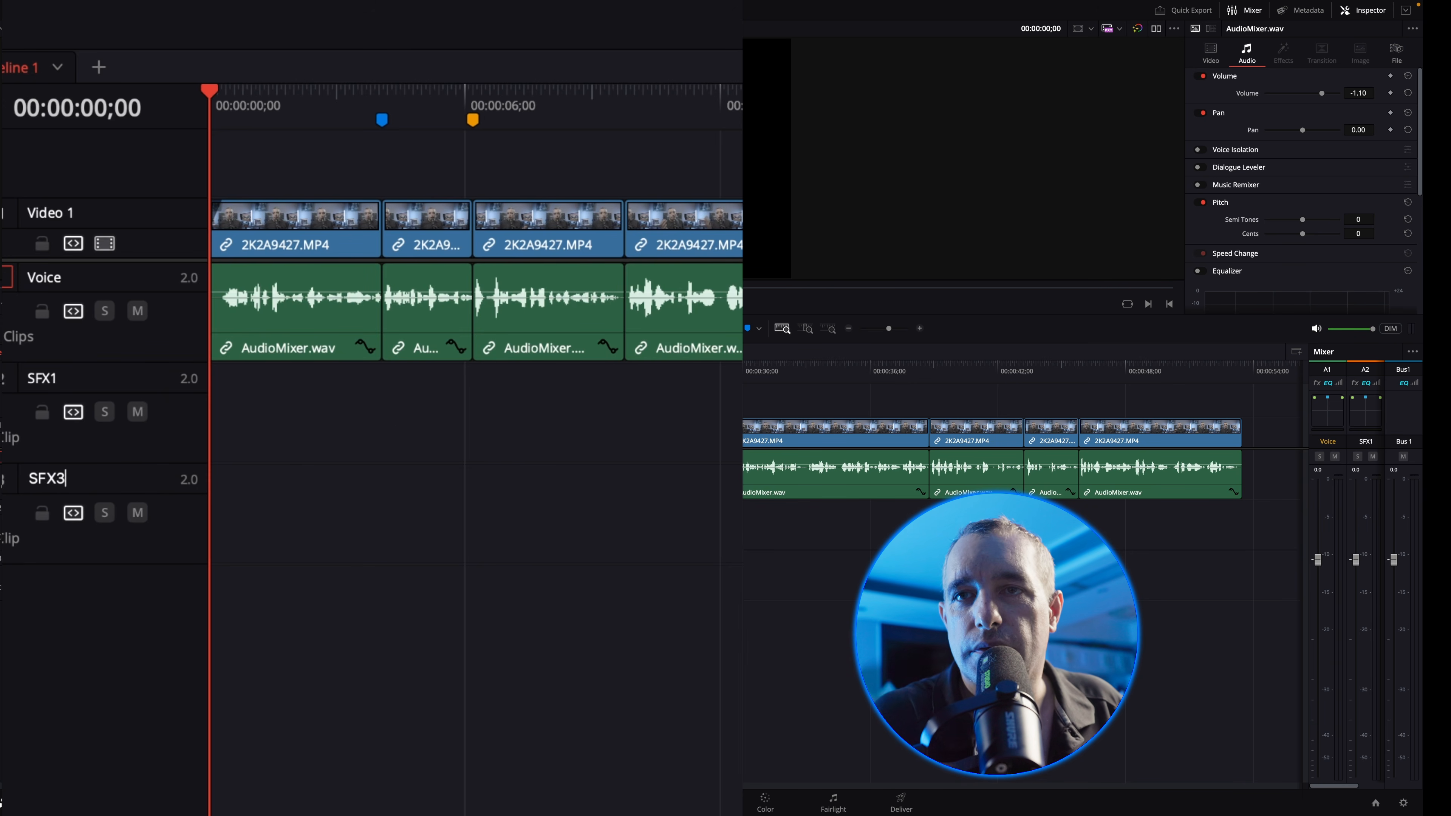
{"action": "key", "text": "Return"}
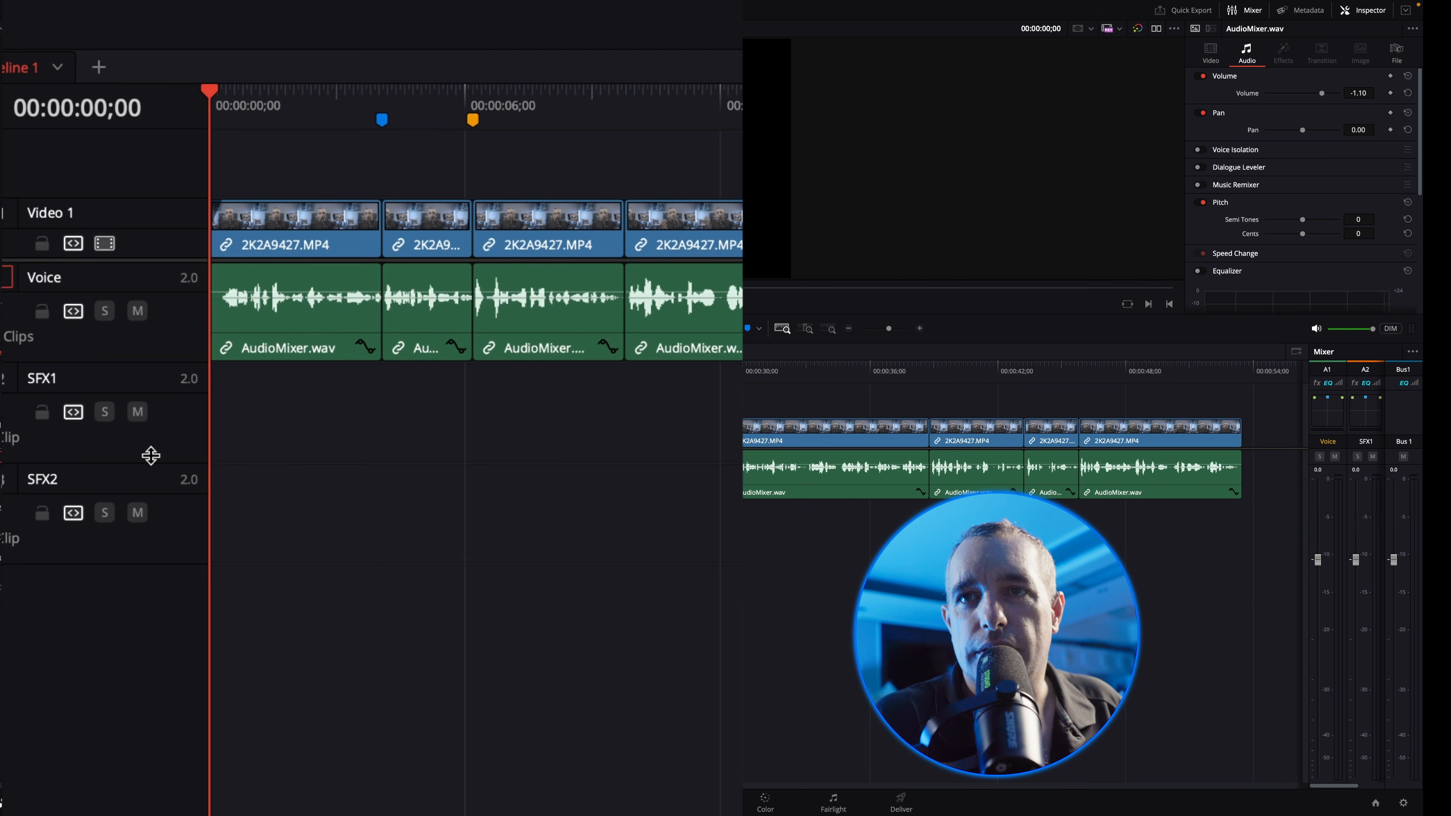
Step: Change the SFX2 track's color to Orange
{"action": "left_click", "coordinate": [154, 489]}
{"action": "right_click", "coordinate": [154, 489]}
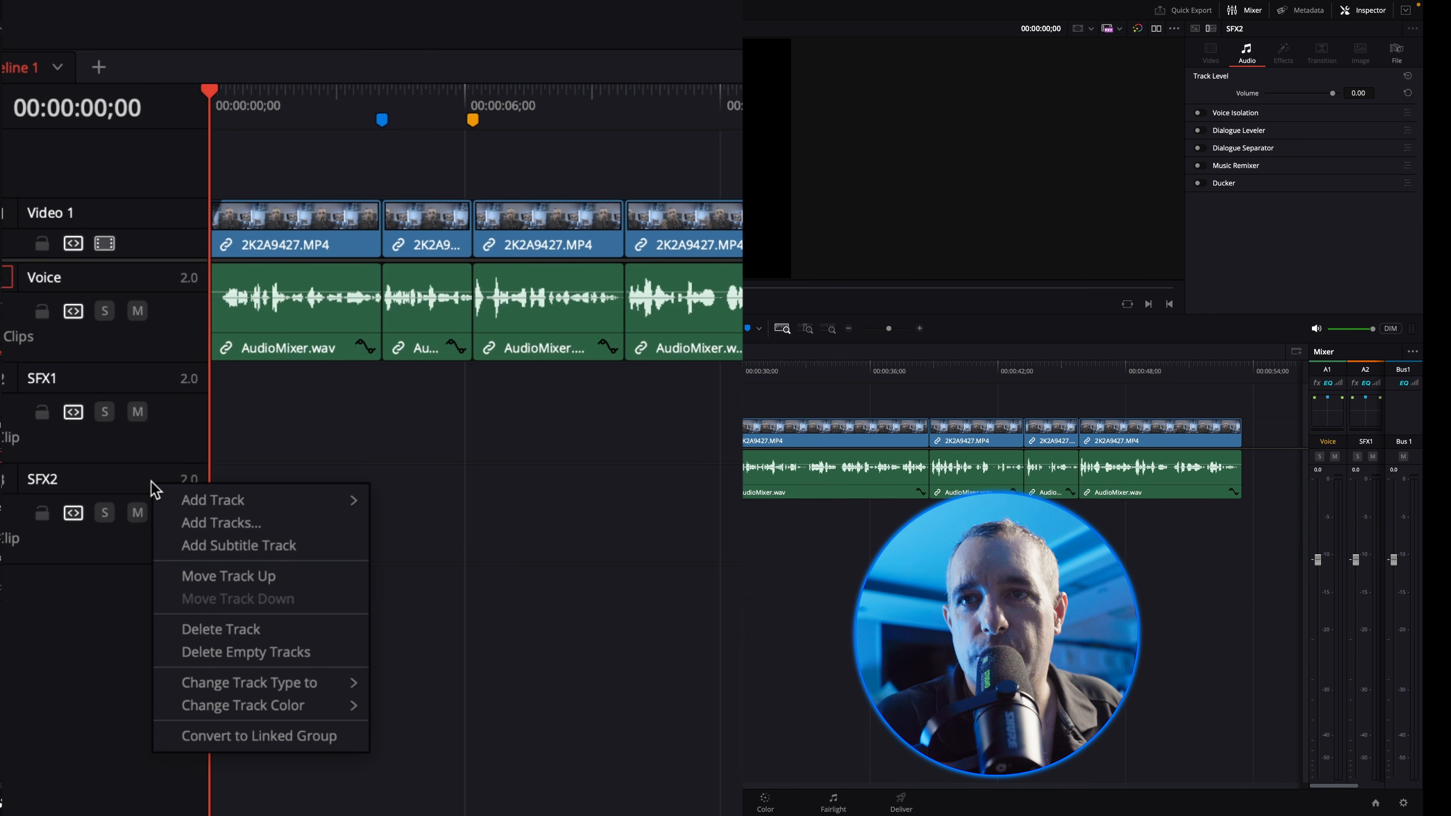
{"action": "mouse_move", "coordinate": [317, 706]}
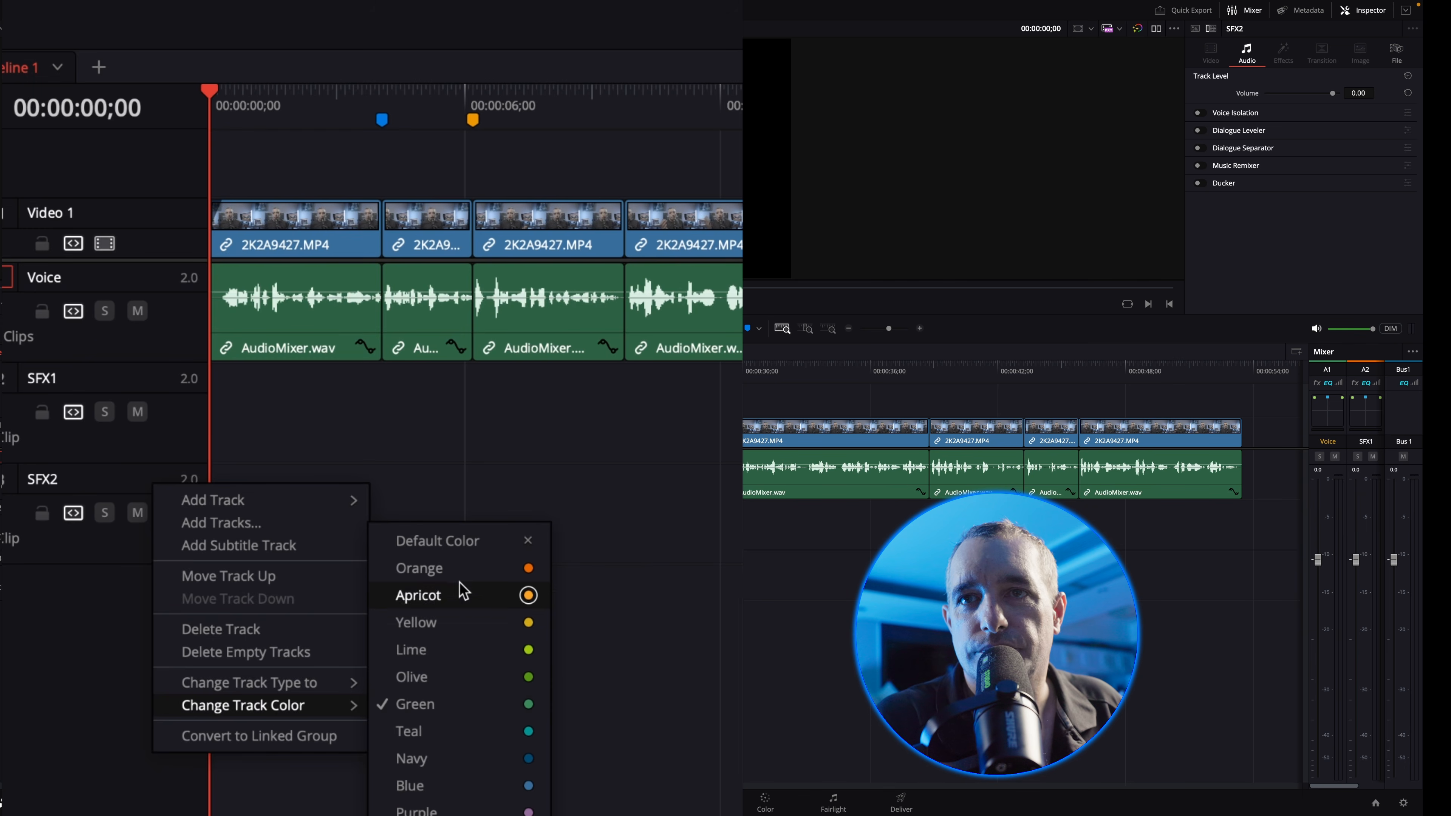
{"action": "left_click", "coordinate": [444, 568]}
Step: Add another stereo audio track beneath SFX2 and name it SFX3
{"action": "right_click", "coordinate": [132, 489]}
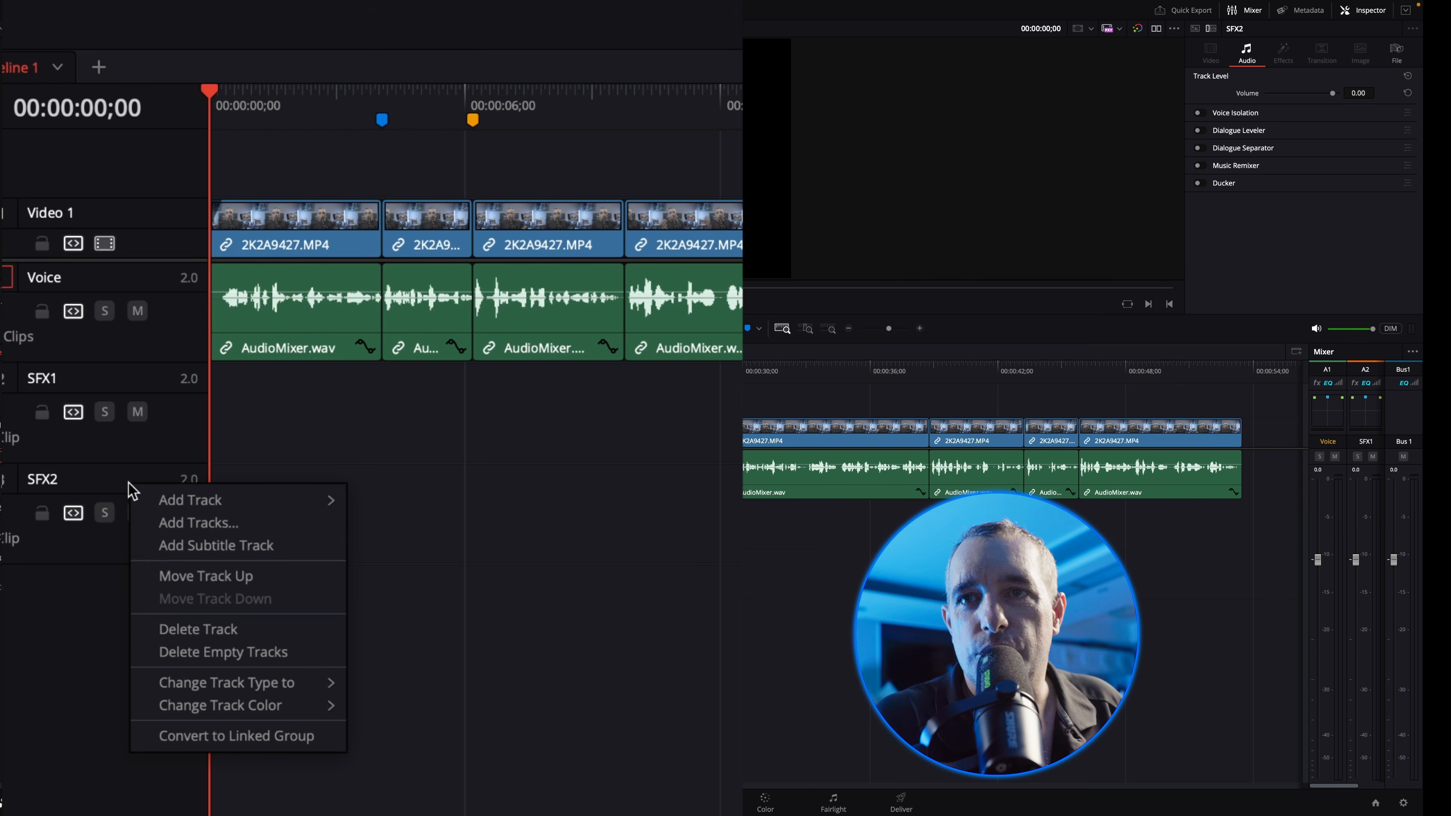
{"action": "mouse_move", "coordinate": [257, 500]}
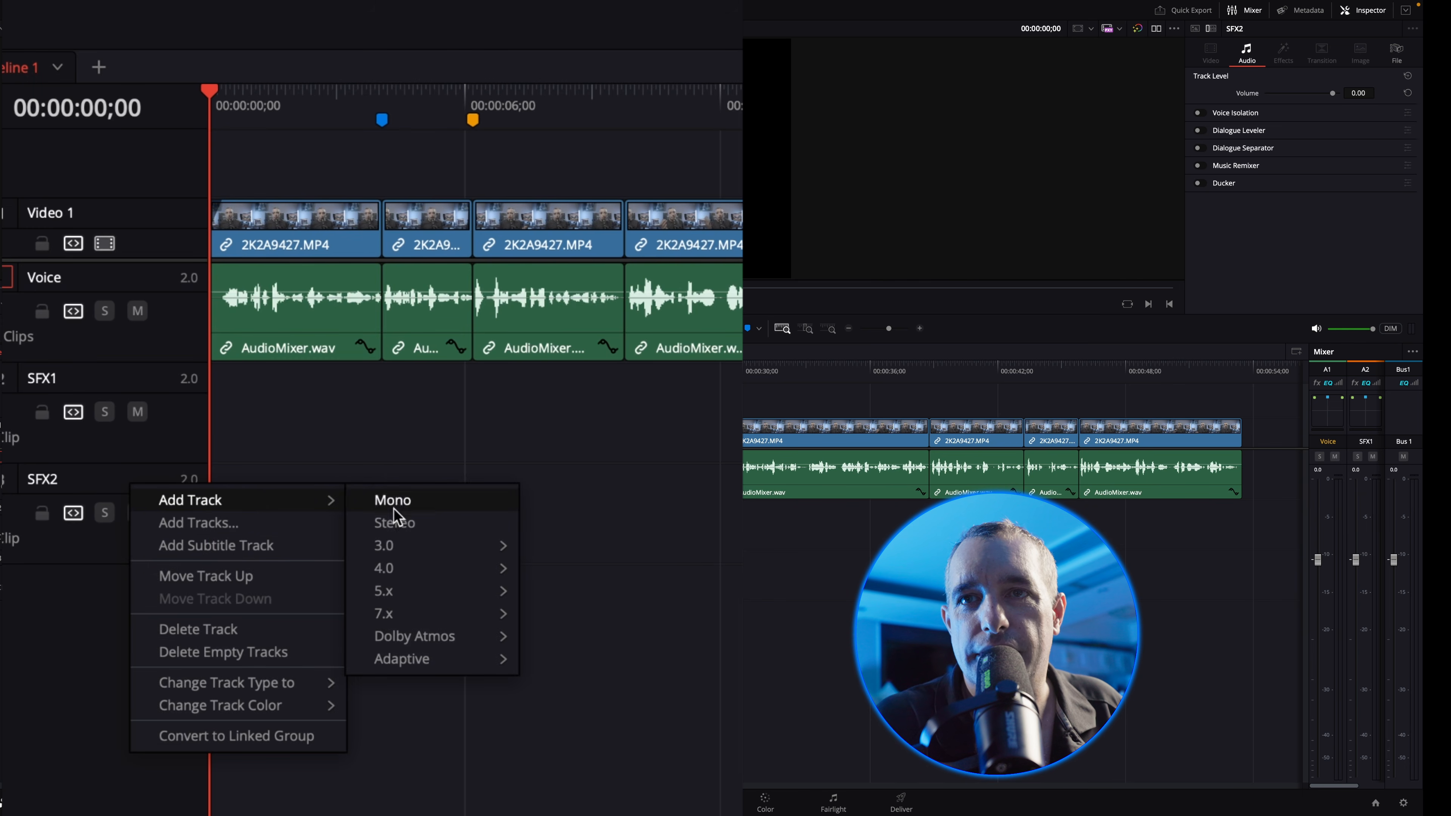
{"action": "left_click", "coordinate": [421, 531]}
{"action": "double_click", "coordinate": [32, 580]}
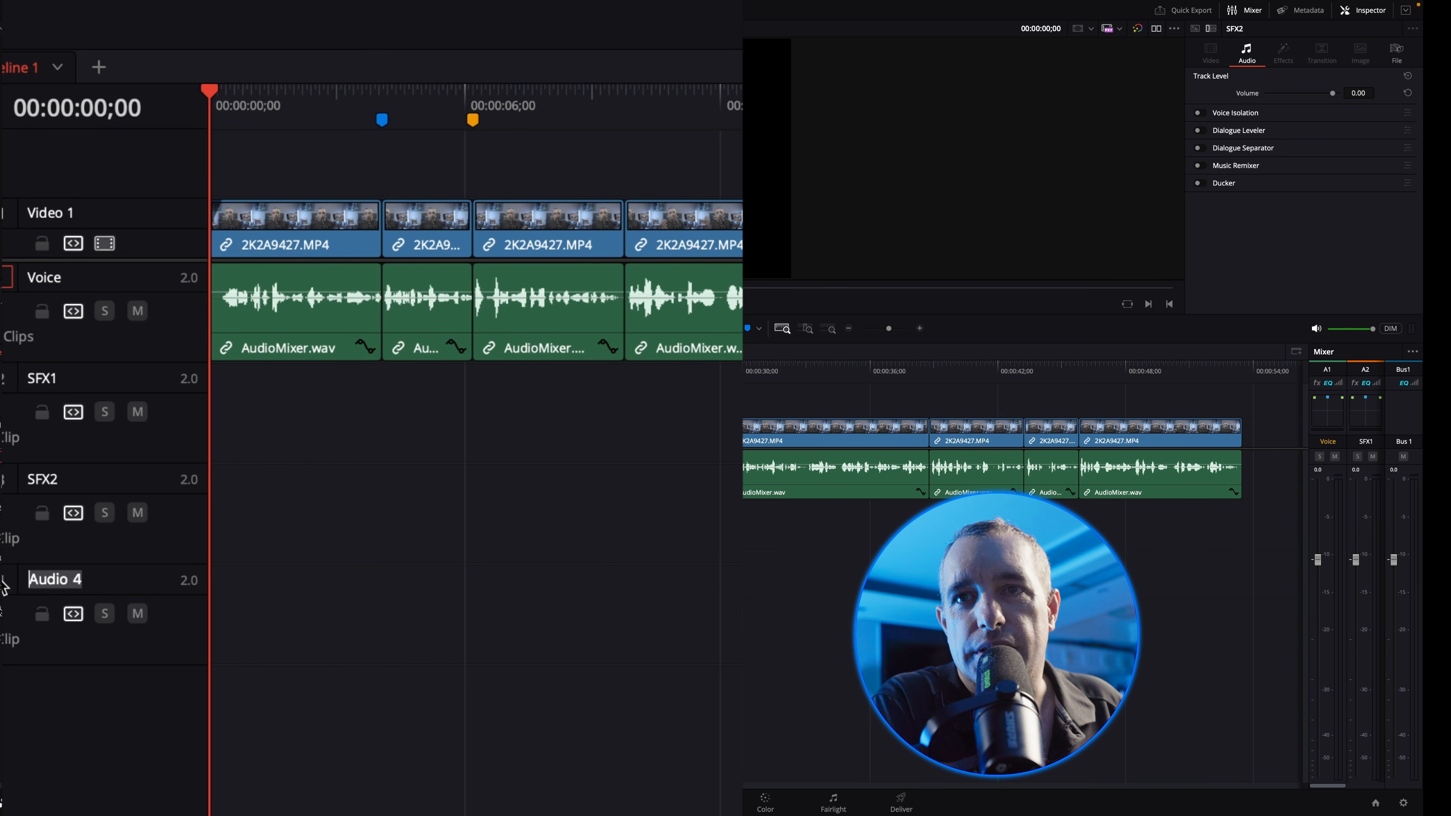
{"action": "type", "text": "SFX"}
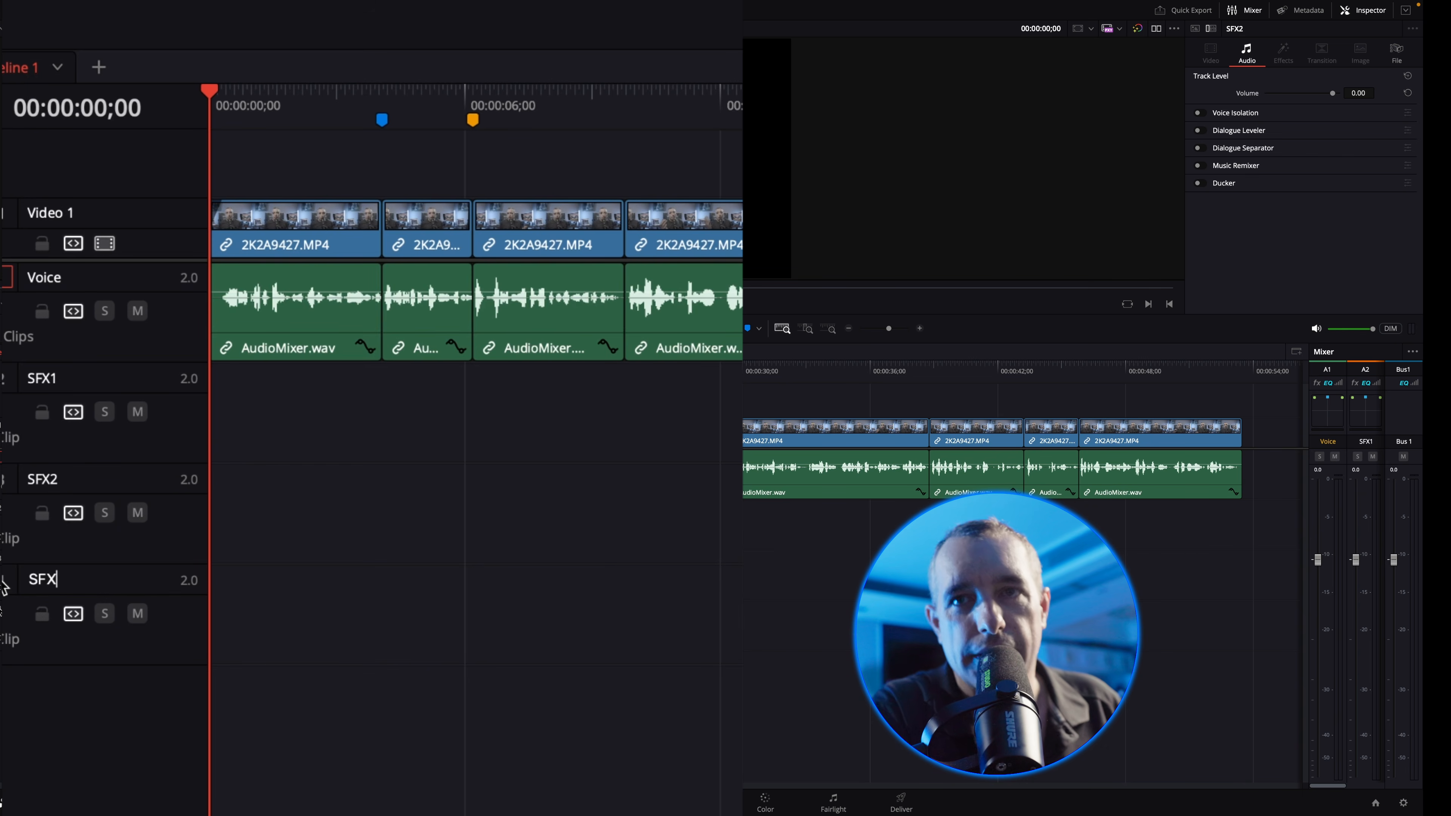
{"action": "type", "text": "3"}
{"action": "key", "text": "Return"}
Step: Add two more stereo audio tracks beneath SFX3 and name them Music1 and Music2
{"action": "right_click", "coordinate": [107, 592]}
{"action": "mouse_move", "coordinate": [205, 614]}
{"action": "left_click", "coordinate": [412, 631]}
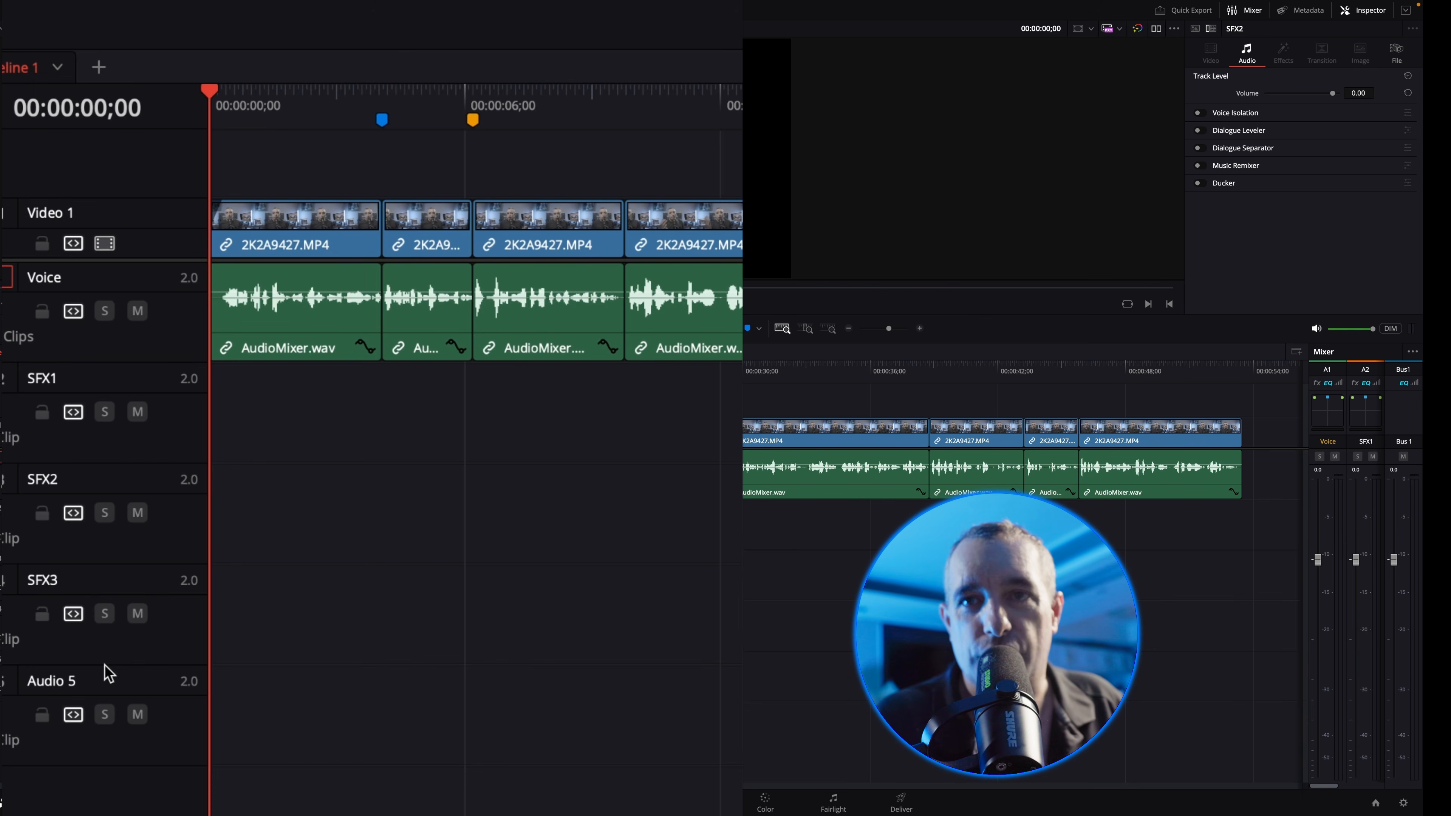
{"action": "double_click", "coordinate": [93, 680]}
{"action": "key", "text": "super+a"}
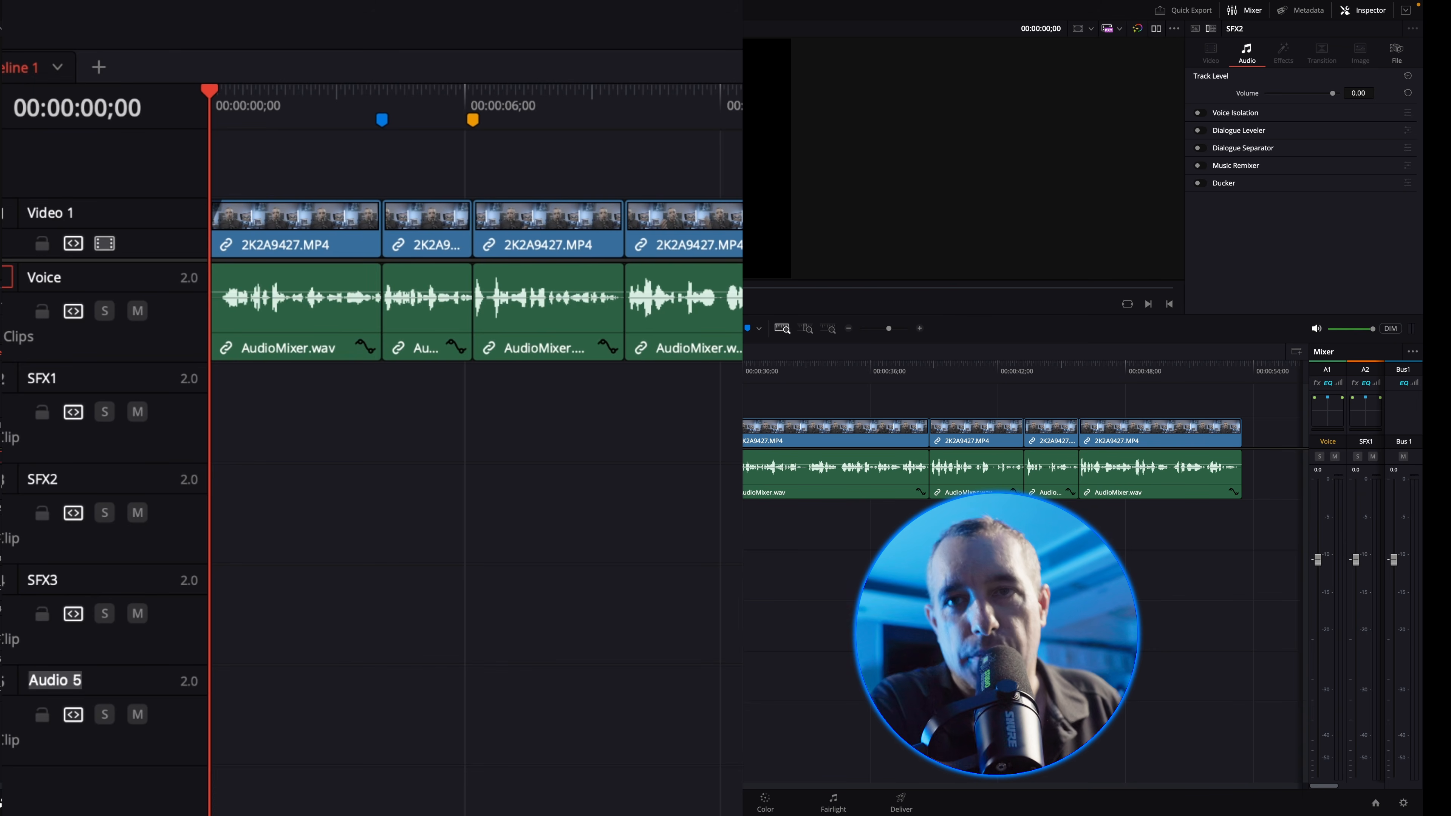
{"action": "type", "text": "Music"}
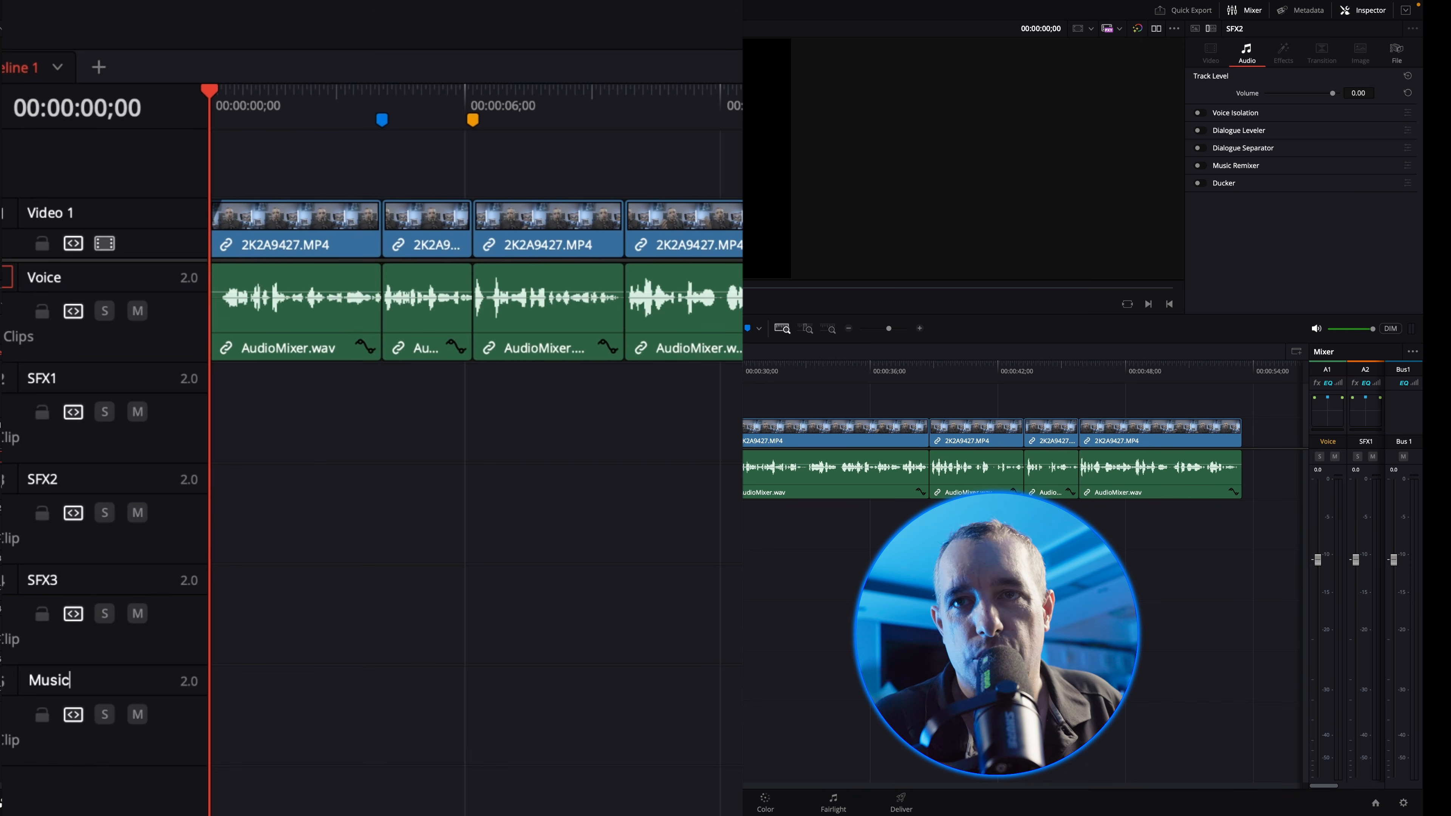
{"action": "type", "text": "1"}
{"action": "key", "text": "Tab"}
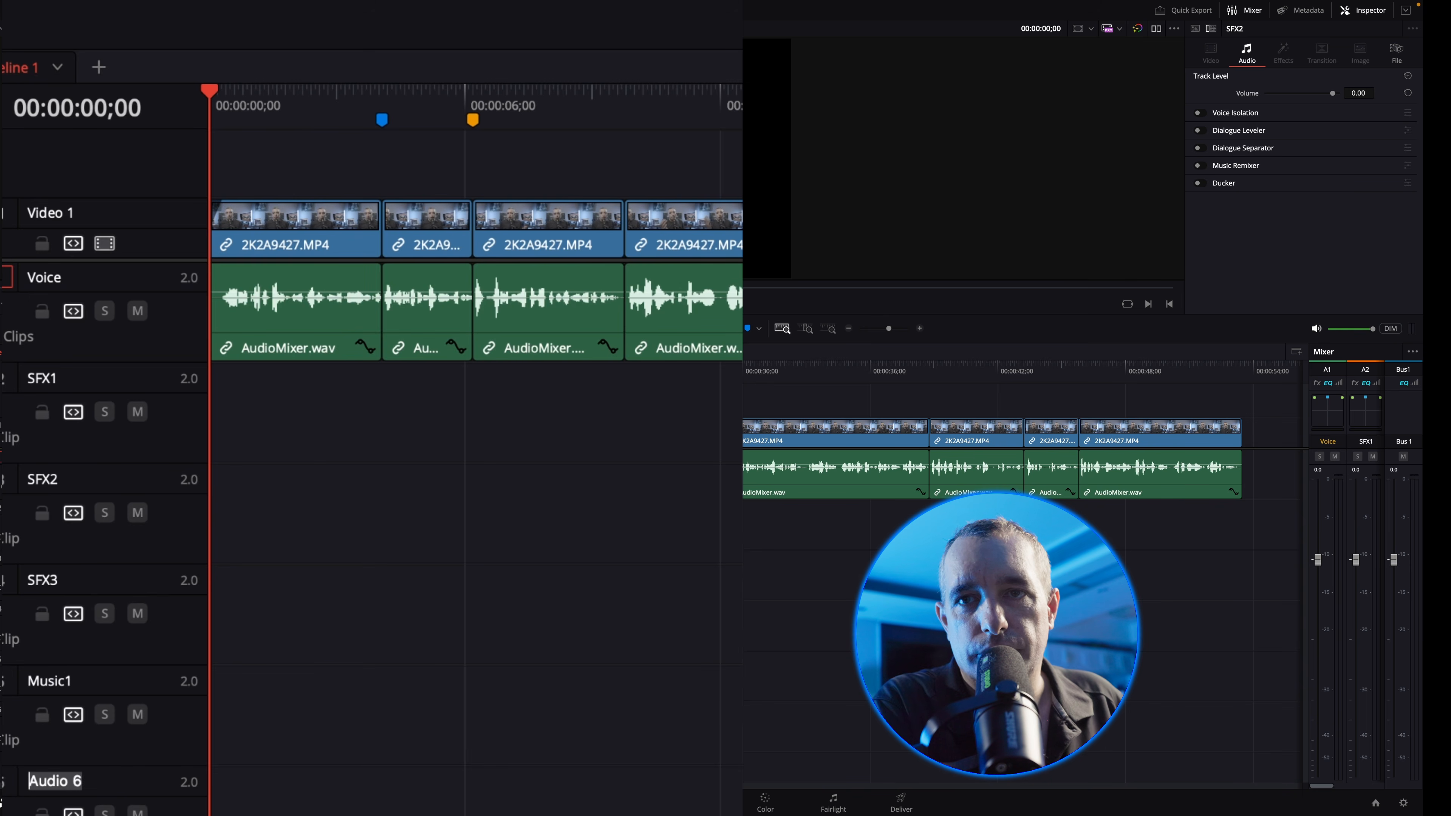
{"action": "type", "text": "Music2"}
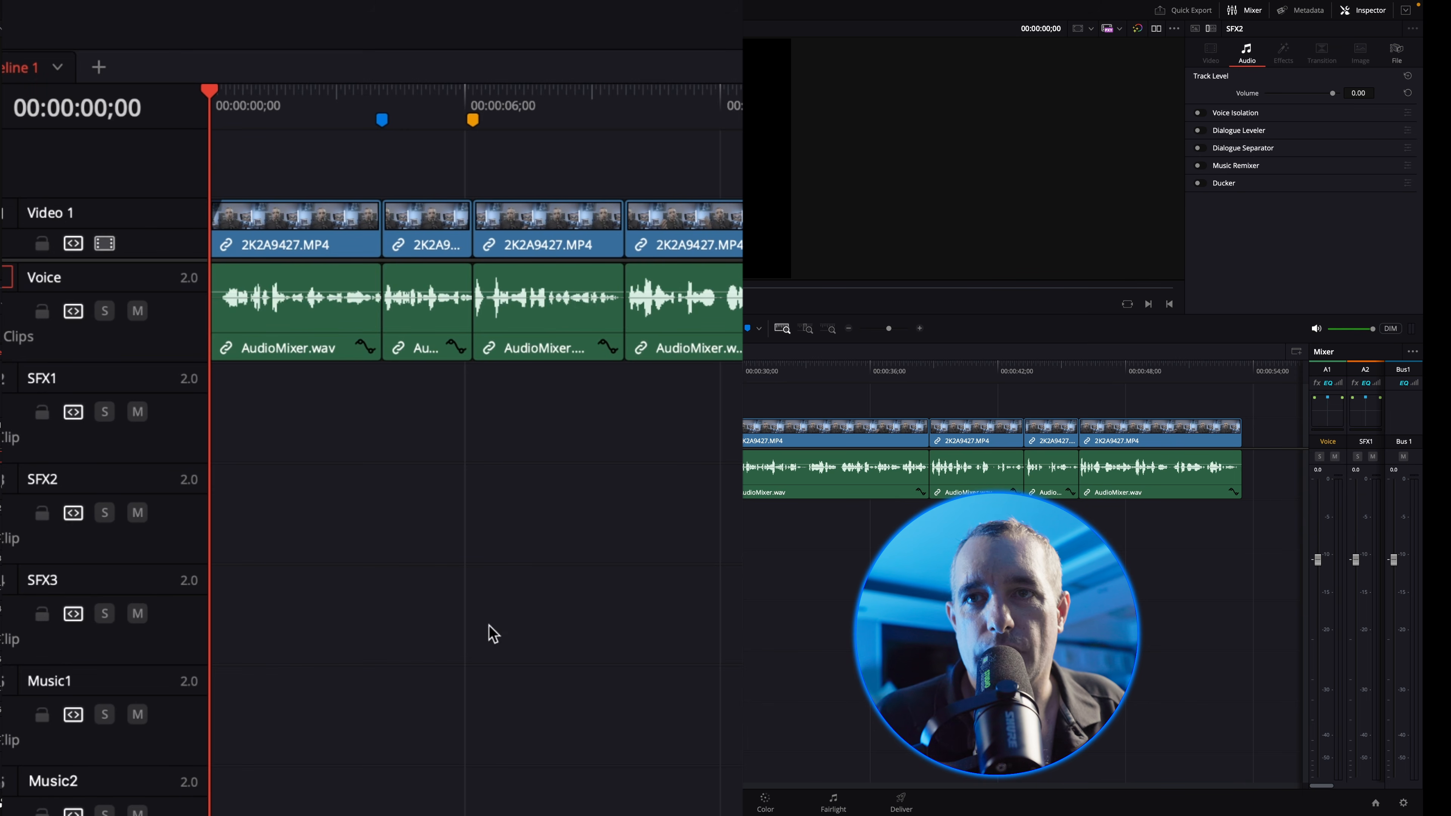
Step: Set the Music1 track's color to Navy and recolor the Music2 track to match
{"action": "right_click", "coordinate": [161, 682]}
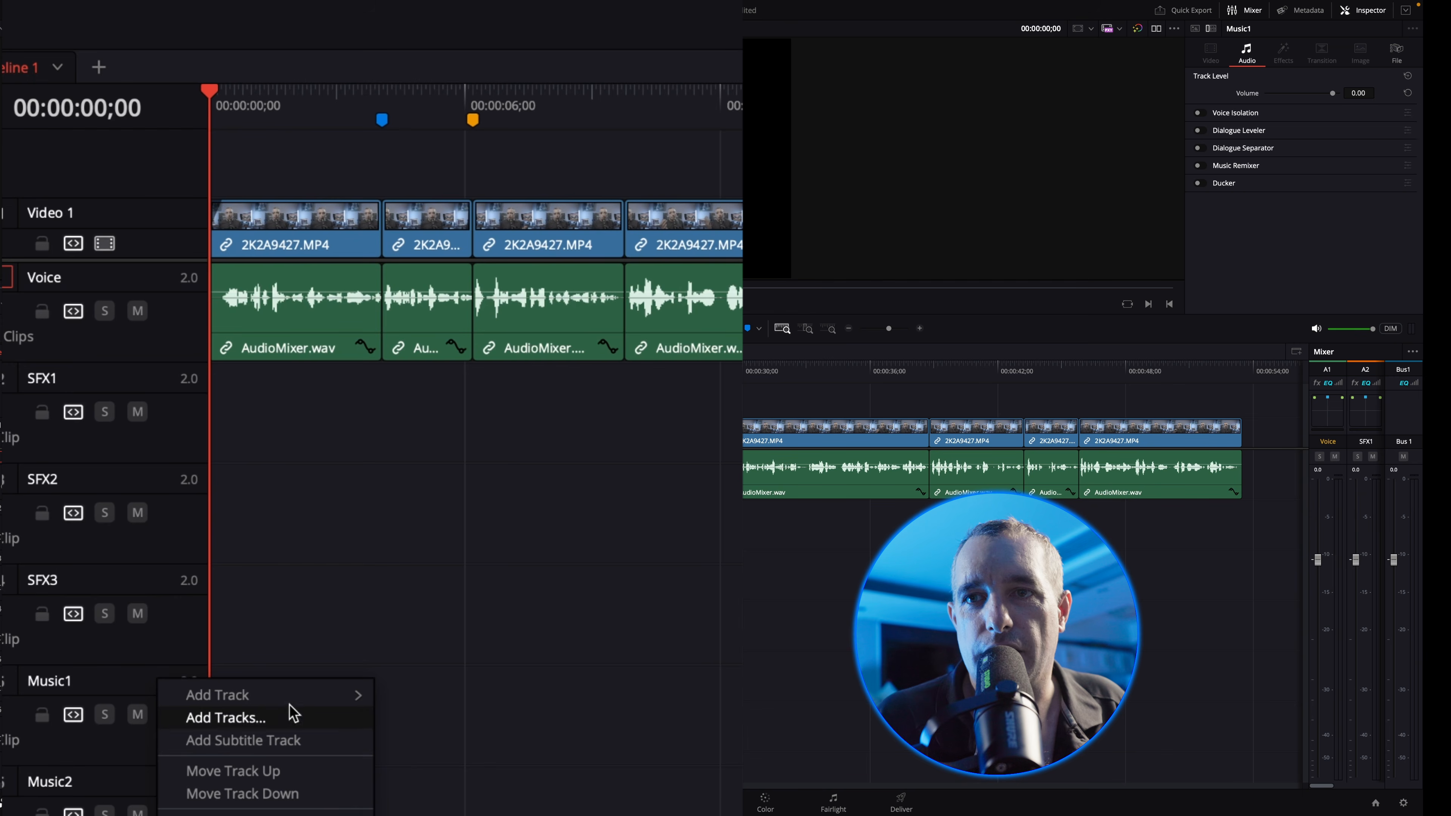
{"action": "mouse_move", "coordinate": [245, 814]}
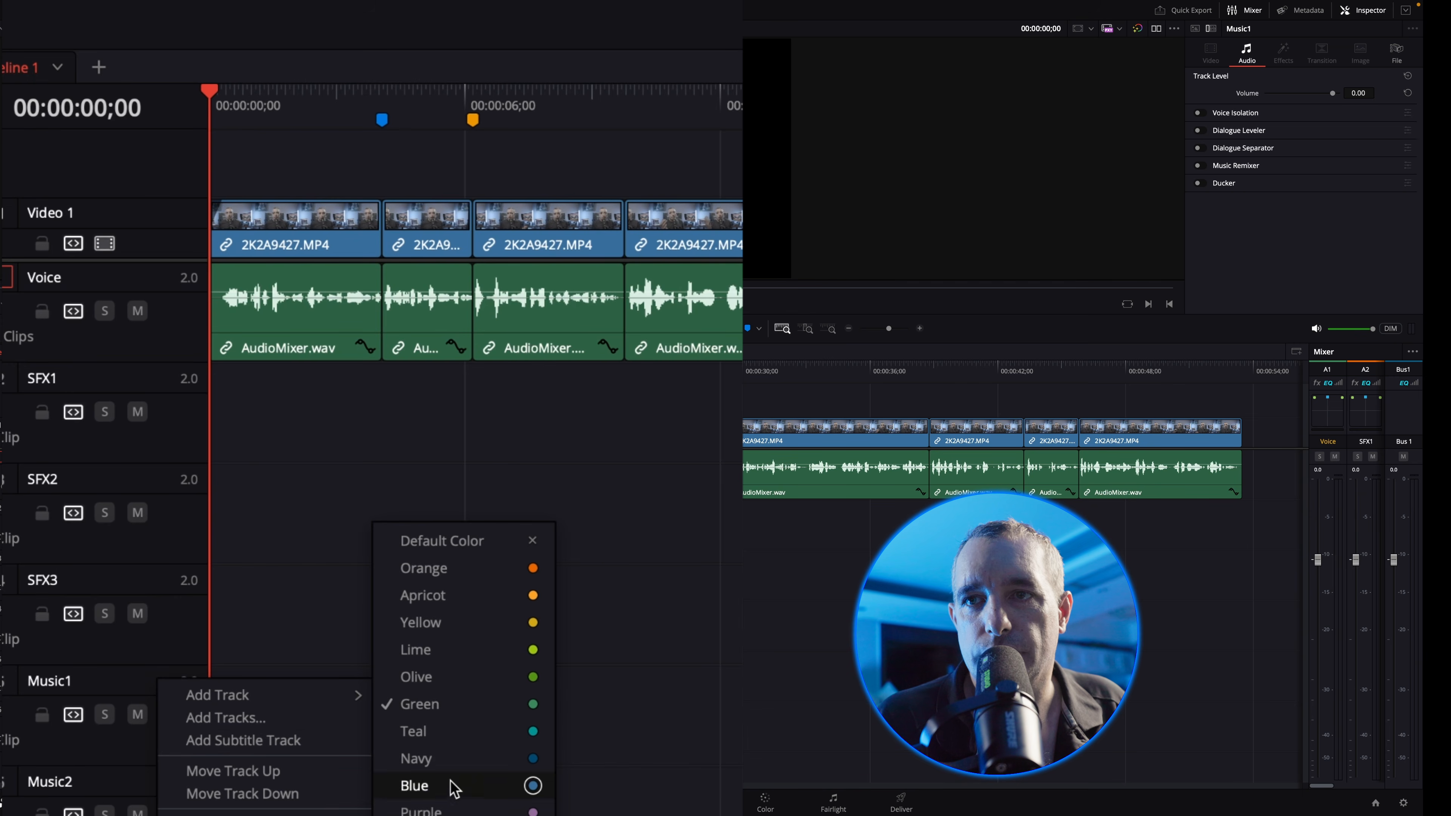
{"action": "left_click", "coordinate": [455, 765]}
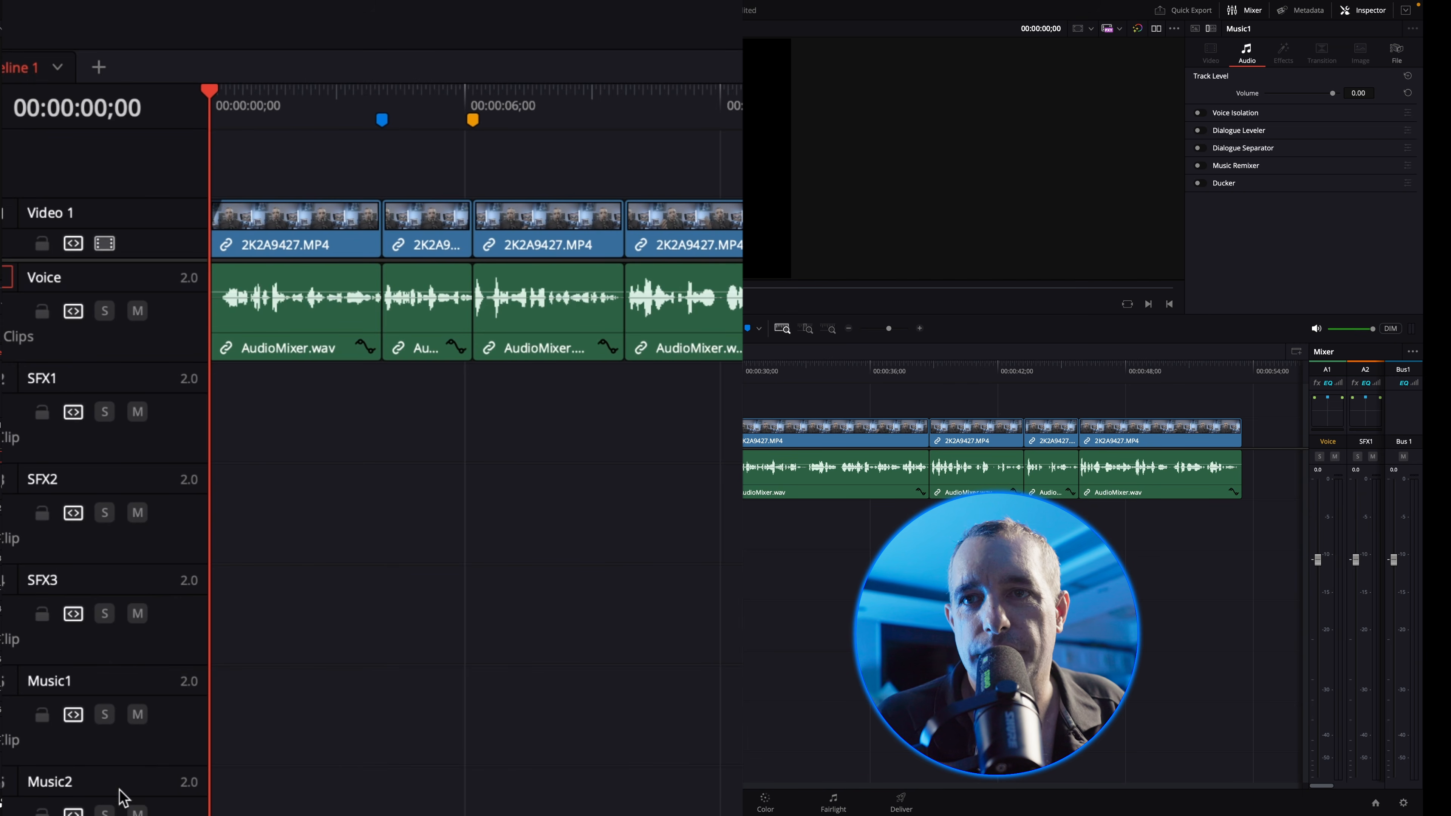
{"action": "right_click", "coordinate": [121, 791]}
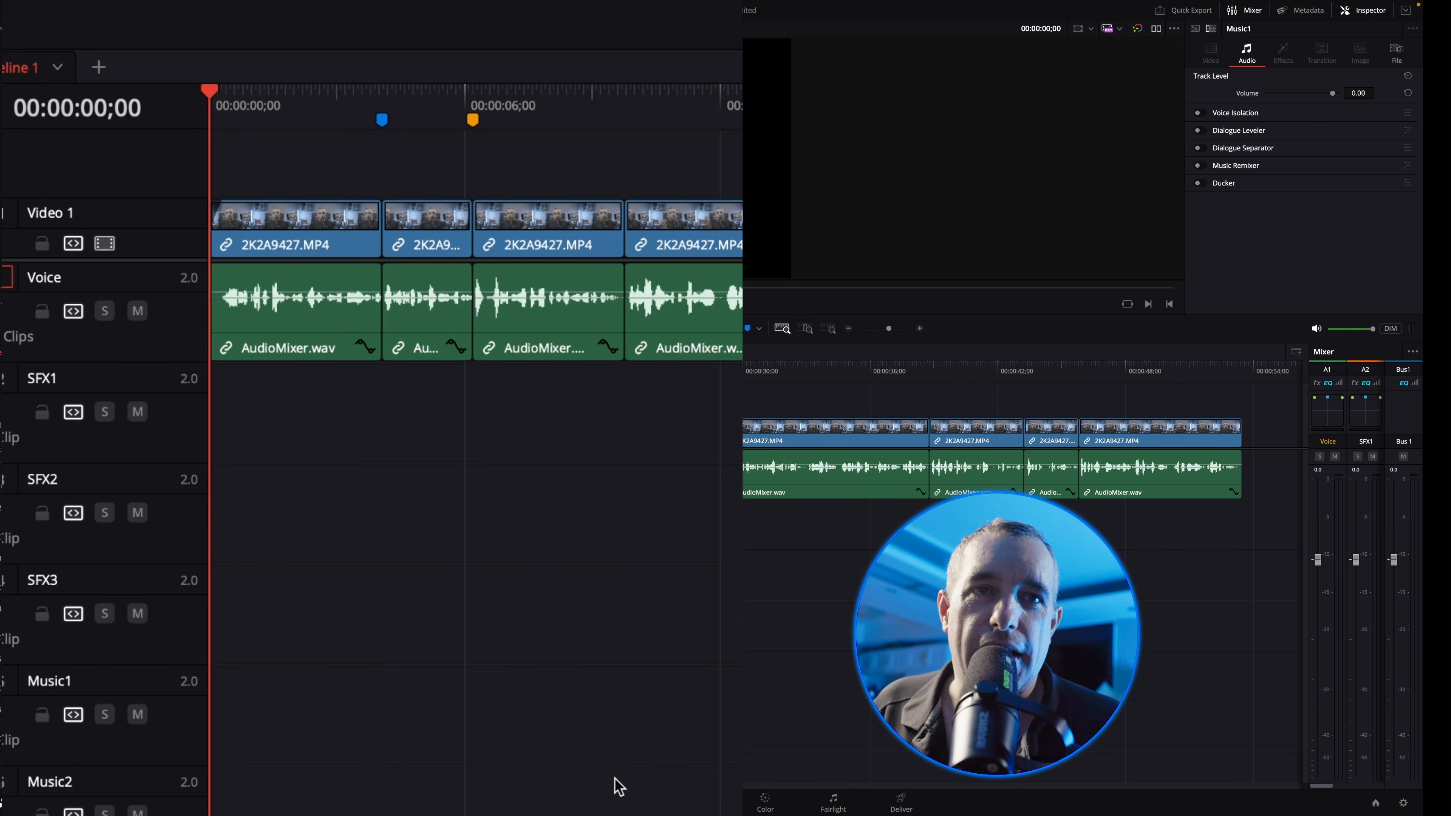
{"action": "left_click", "coordinate": [614, 781]}
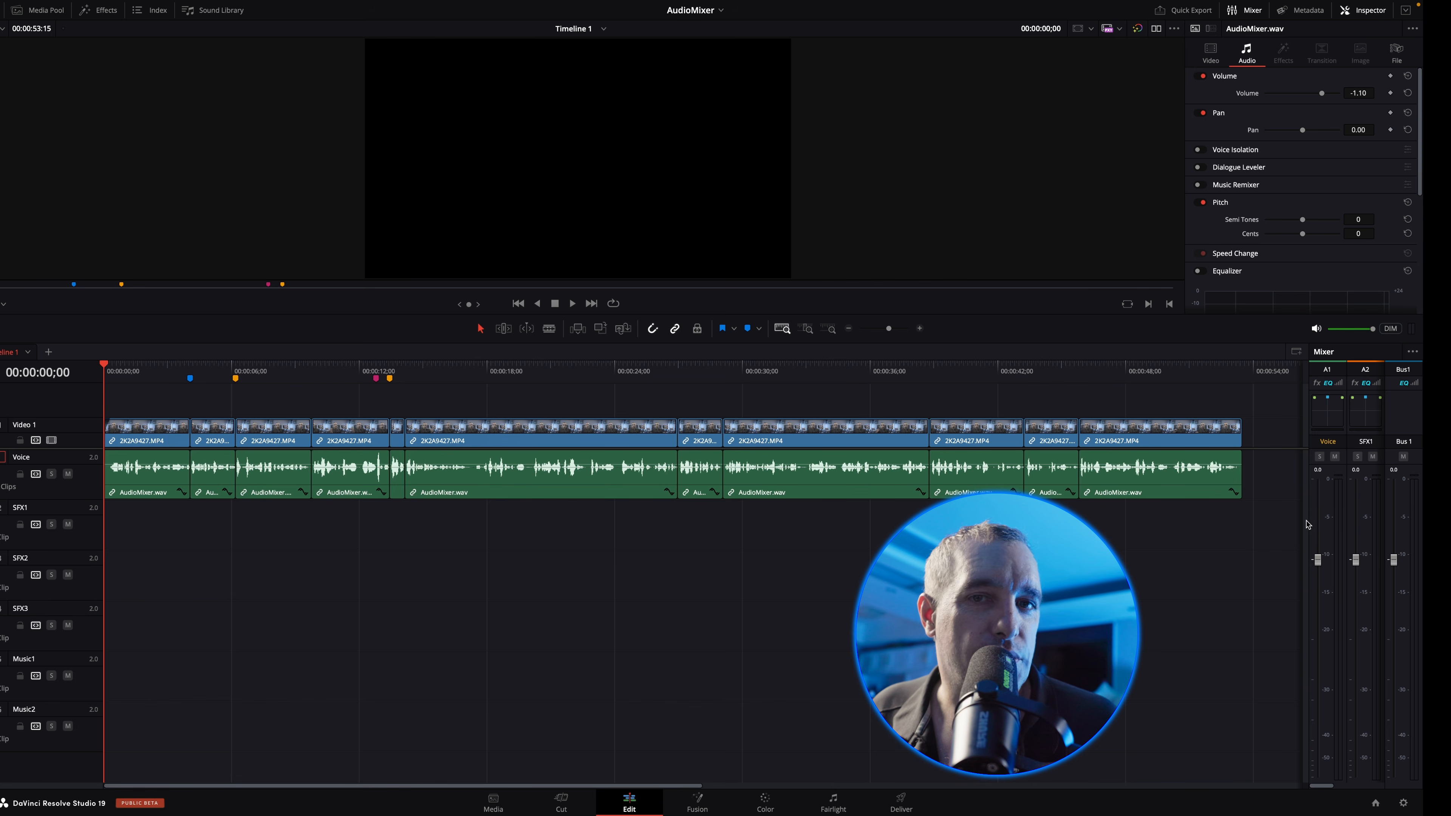
Step: Widen the Mixer until the channel strips of all six audio tracks and Bus 1 are shown
{"action": "left_click_drag", "start_coordinate": [1308, 520], "coordinate": [1079, 513]}
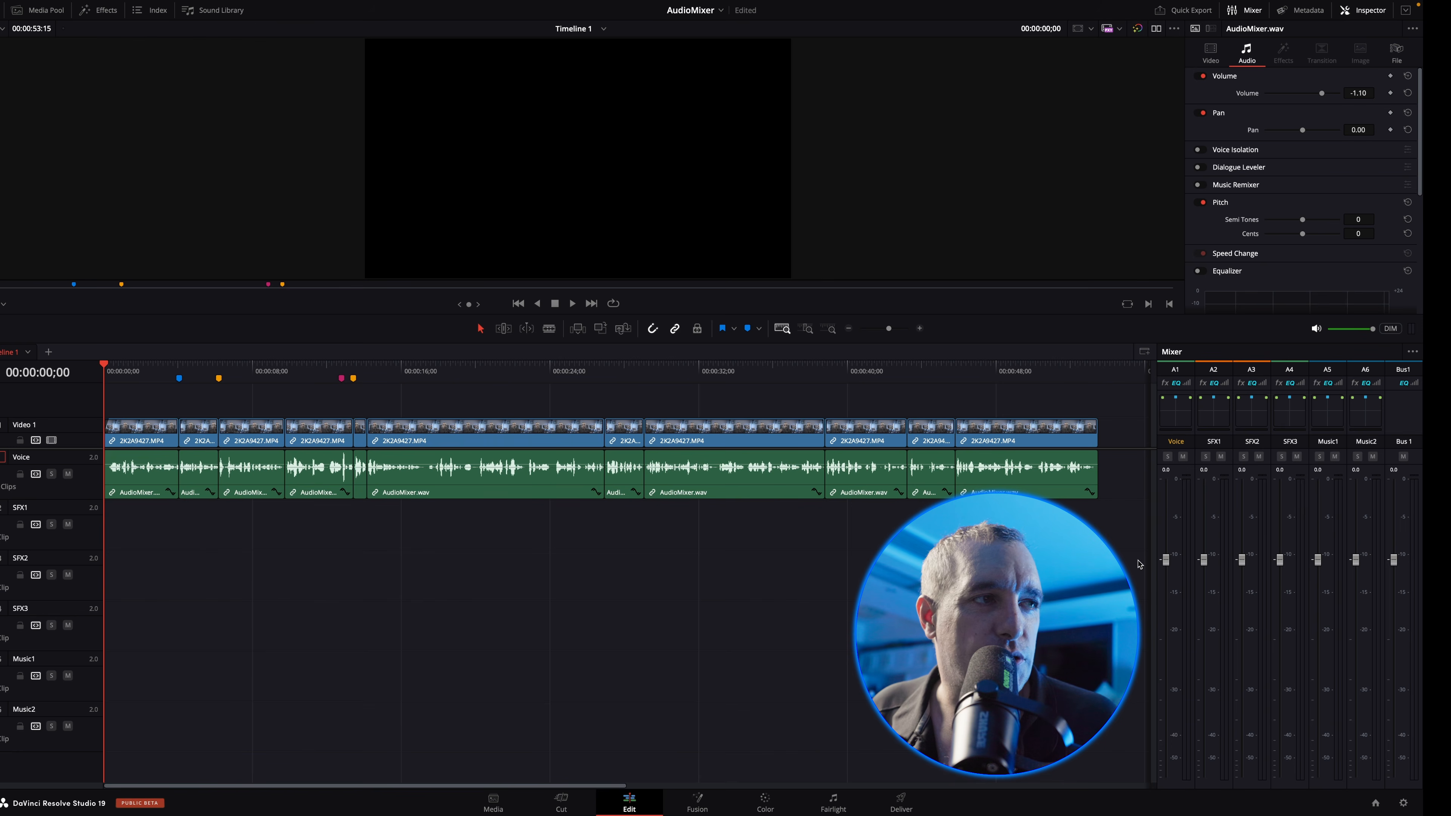
{"action": "left_click_drag", "start_coordinate": [1155, 557], "coordinate": [1308, 527]}
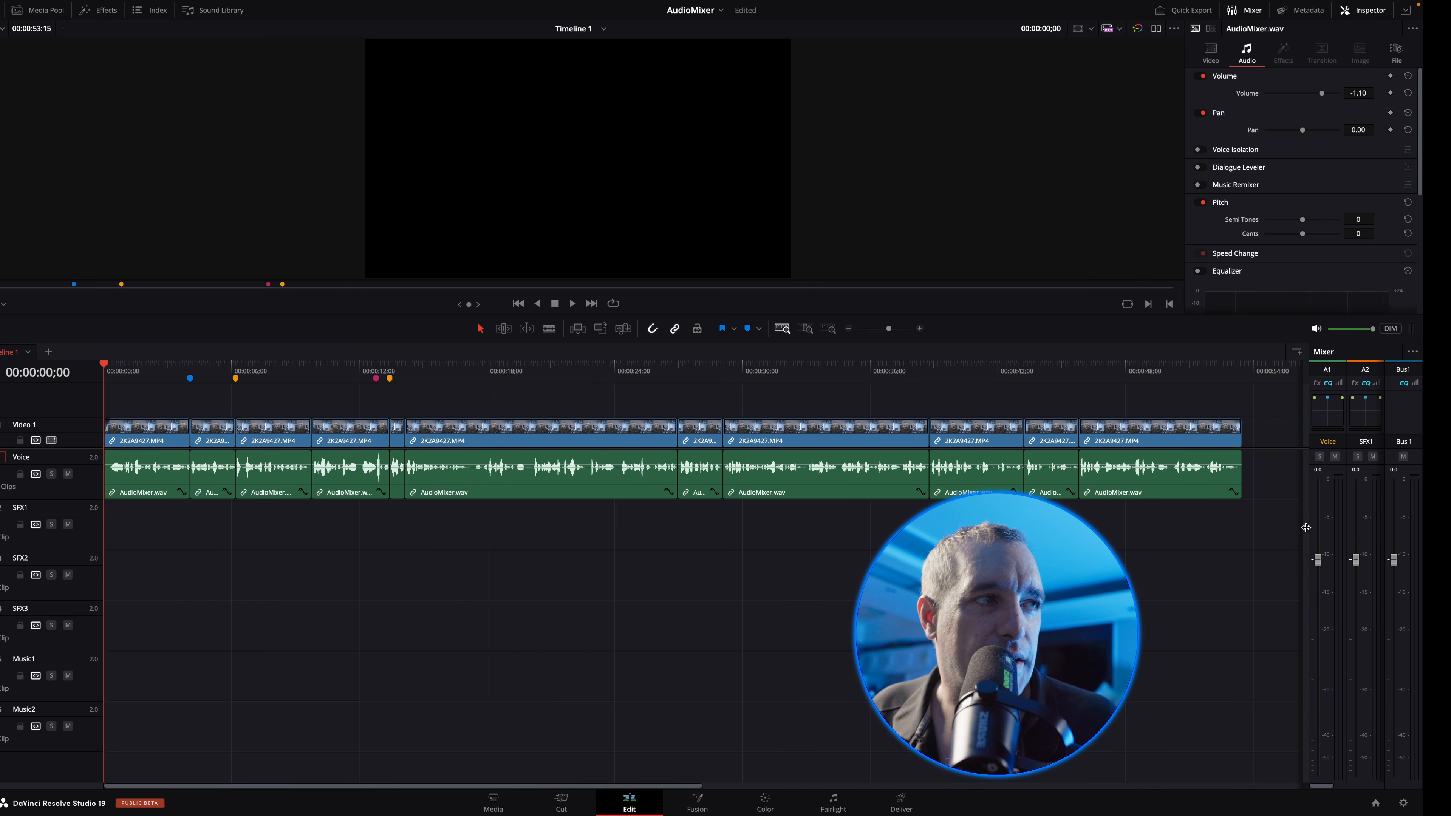
{"action": "left_click_drag", "start_coordinate": [1305, 527], "coordinate": [1152, 530]}
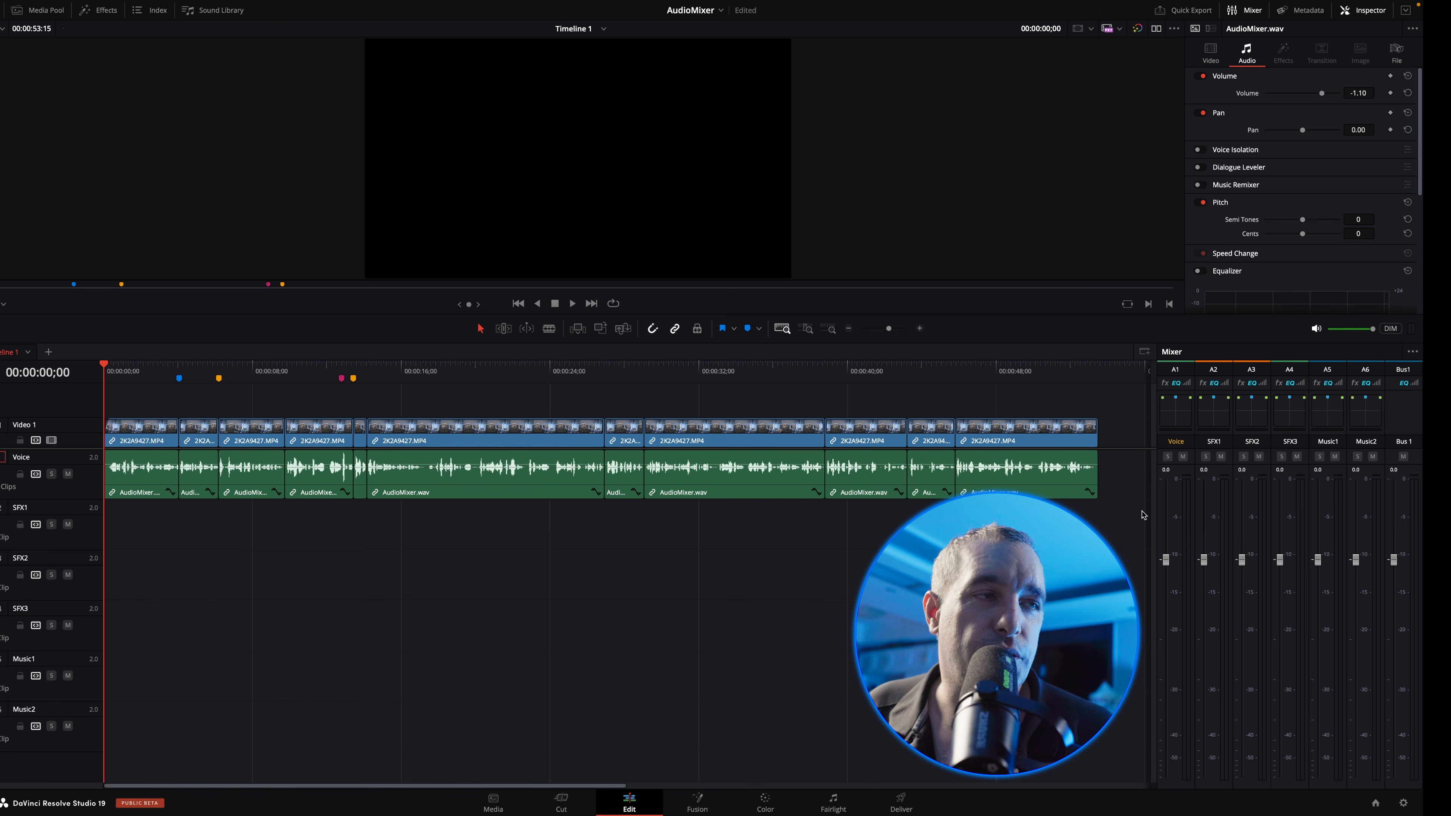
Step: Select all the linked video and voice clips on the timeline
{"action": "left_click_drag", "start_coordinate": [1122, 482], "coordinate": [141, 490]}
{"action": "right_click", "coordinate": [141, 490]}
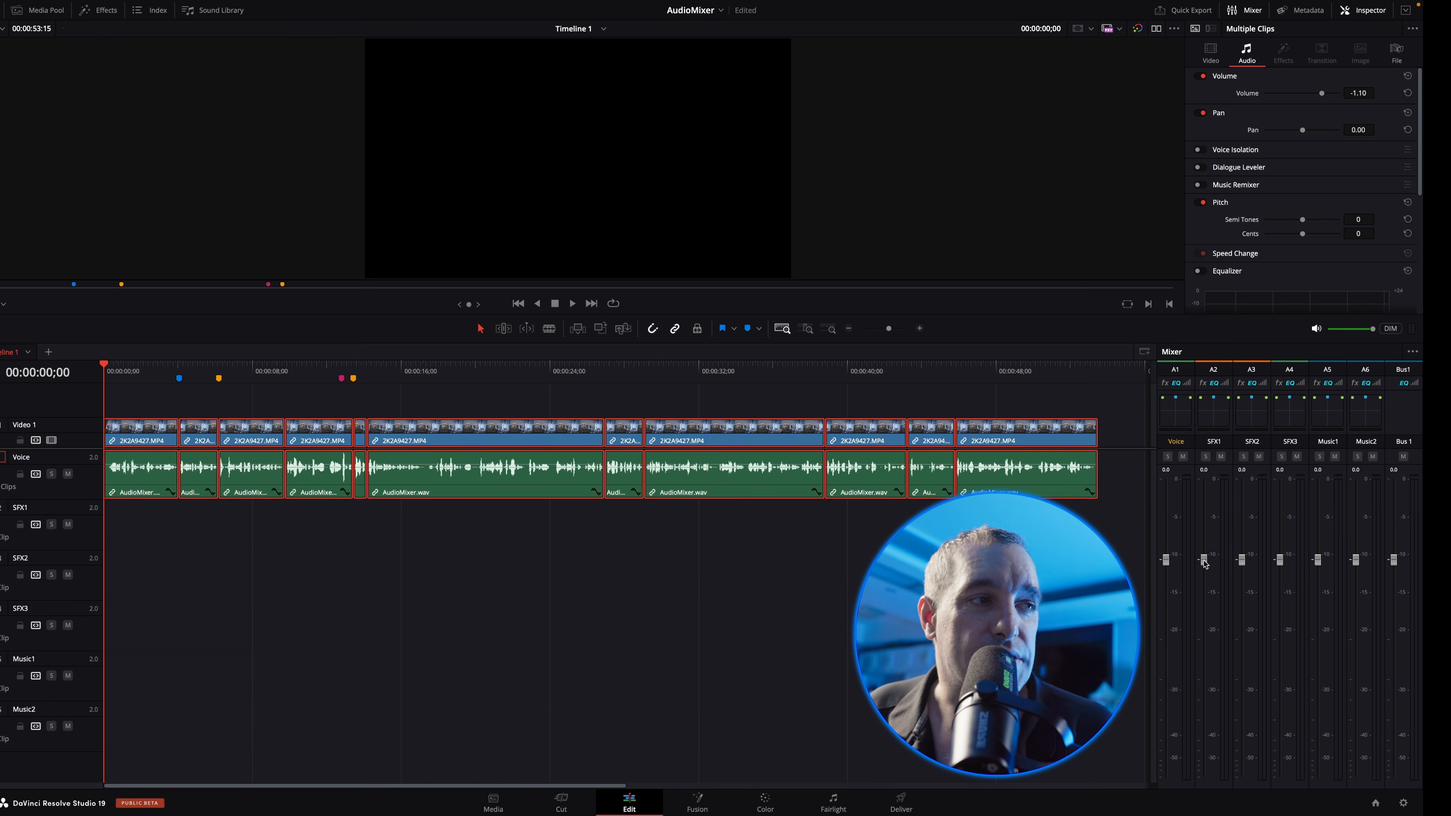
Step: Lower the mixer faders of SFX1, SFX2 and SFX3 to about -20 dB each
{"action": "left_click_drag", "start_coordinate": [1204, 563], "coordinate": [1205, 684]}
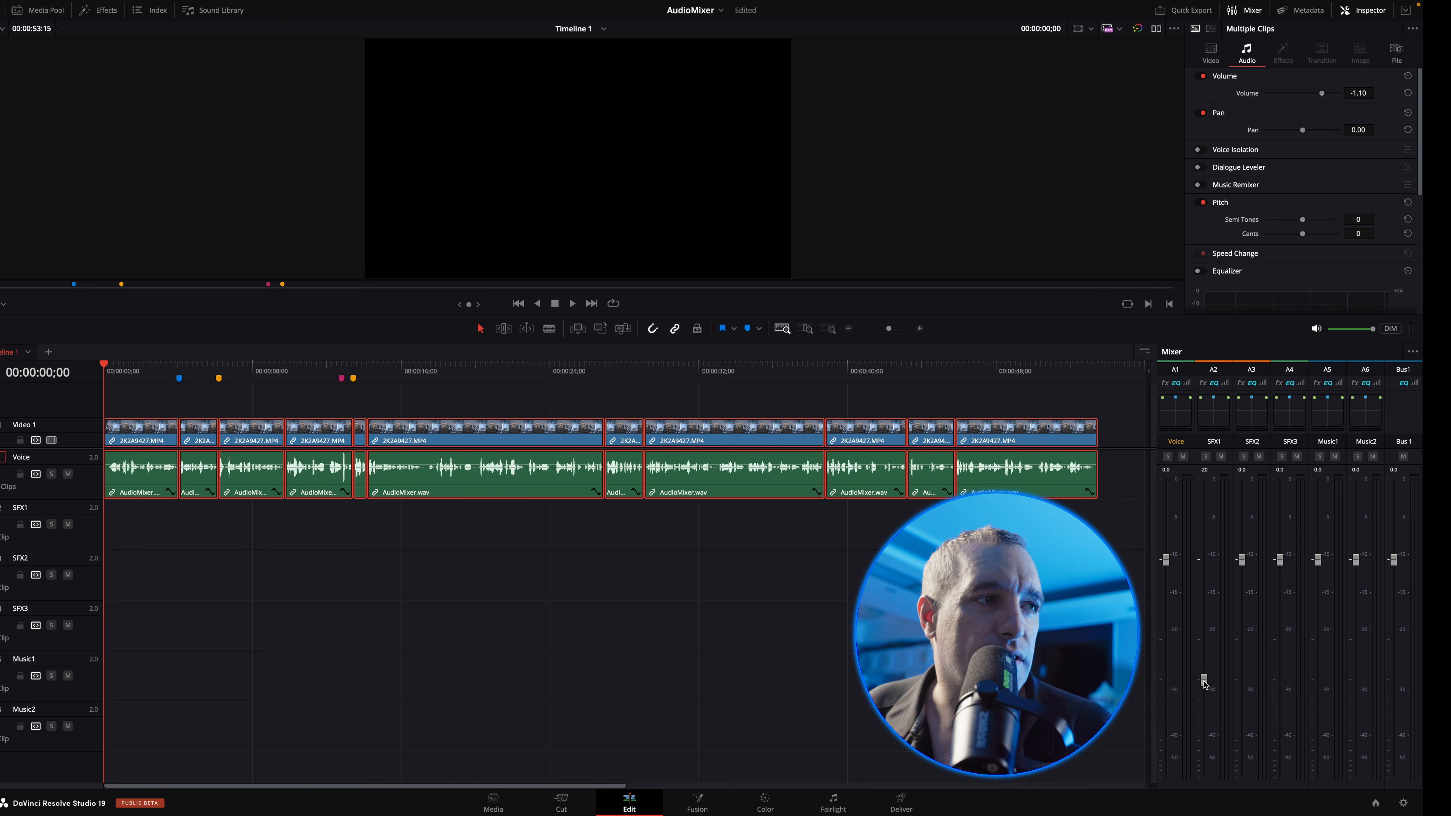
{"action": "left_click_drag", "start_coordinate": [1242, 560], "coordinate": [1242, 680]}
{"action": "left_click_drag", "start_coordinate": [1279, 560], "coordinate": [1277, 683]}
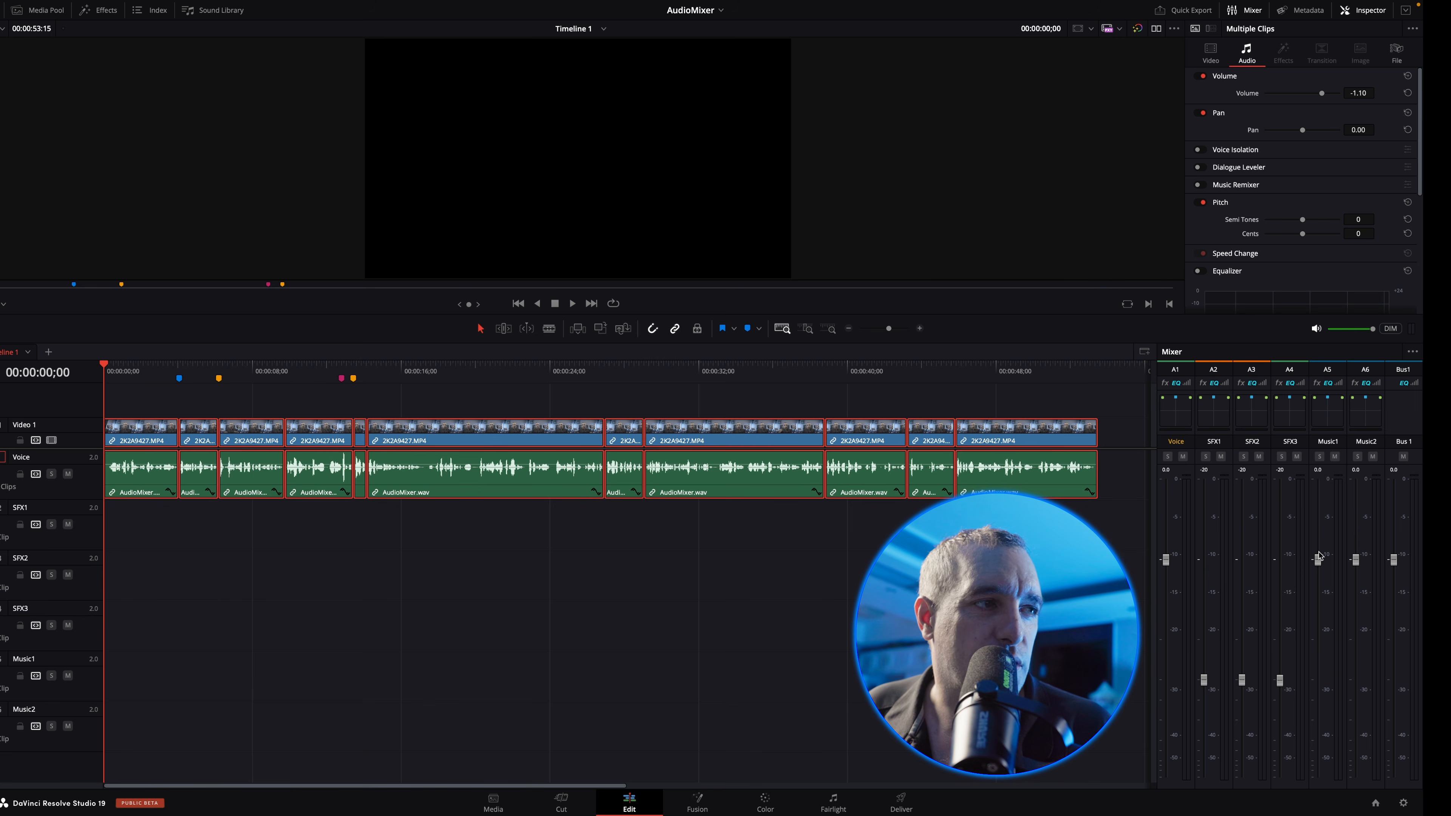
Step: Lower the Music1 and Music2 mixer faders slightly below the SFX fader level and save the project
{"action": "left_click_drag", "start_coordinate": [1318, 563], "coordinate": [1314, 696]}
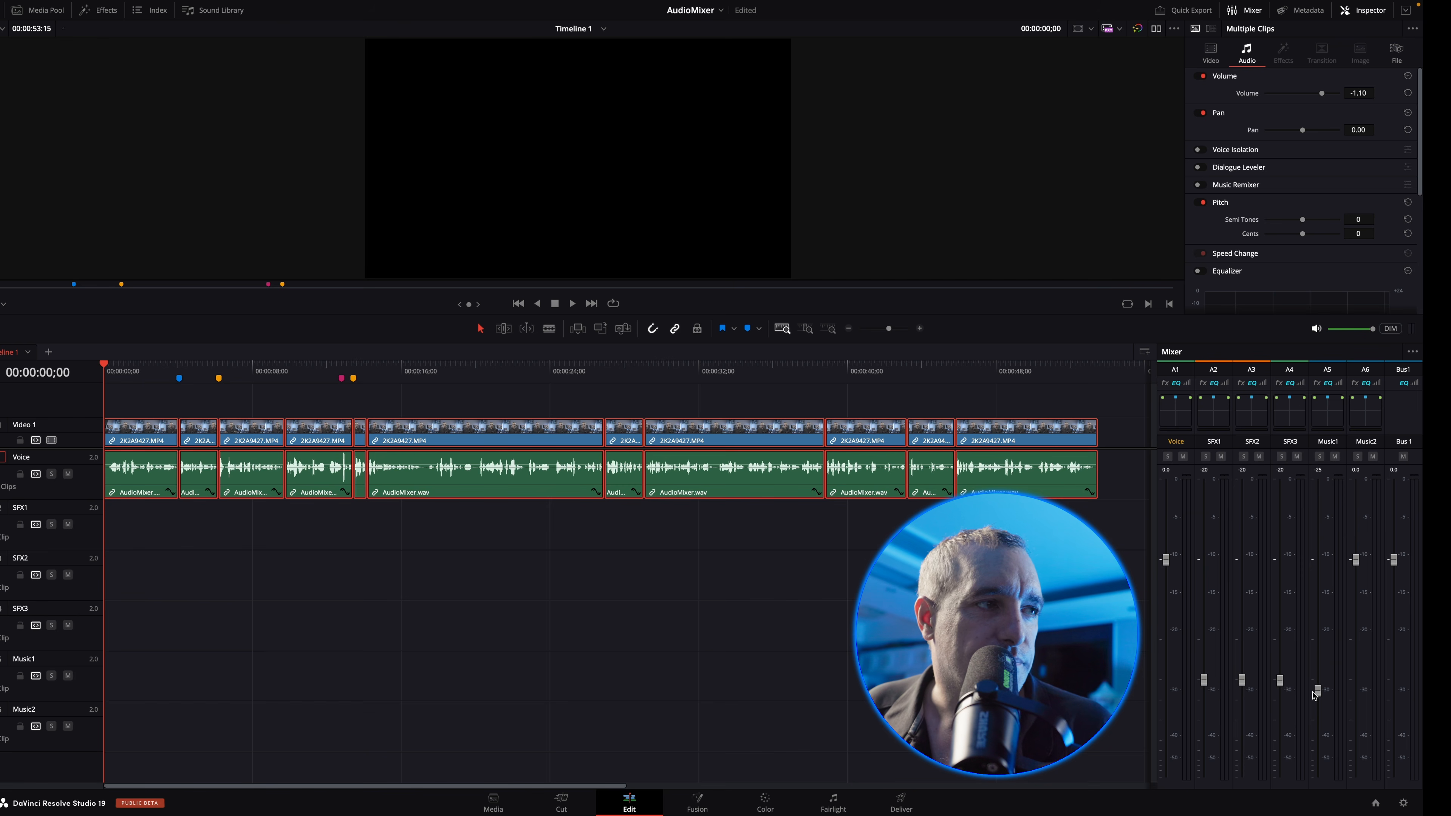
{"action": "left_click_drag", "start_coordinate": [1364, 563], "coordinate": [1342, 694]}
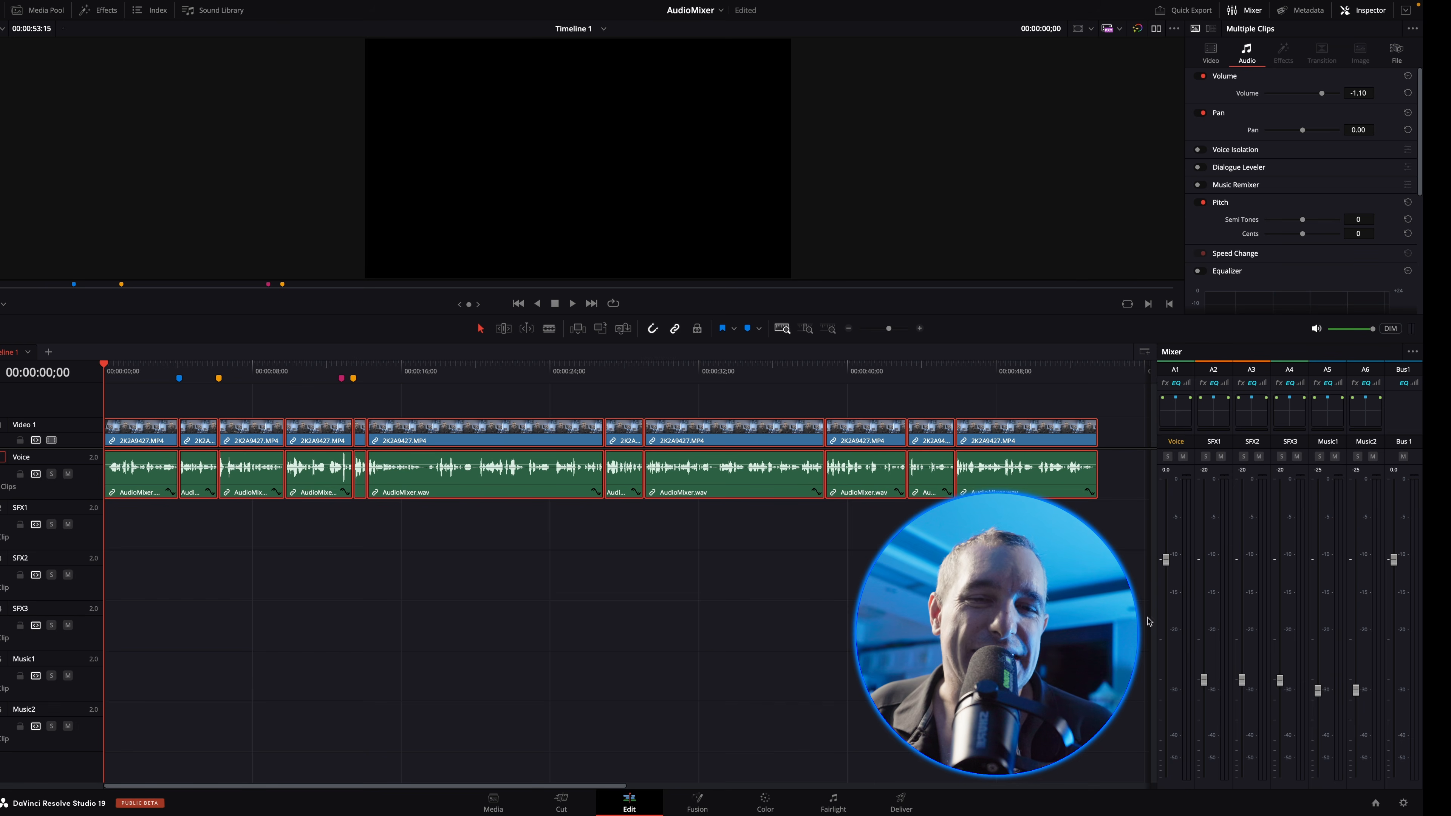
{"action": "key", "text": "ctrl+s"}
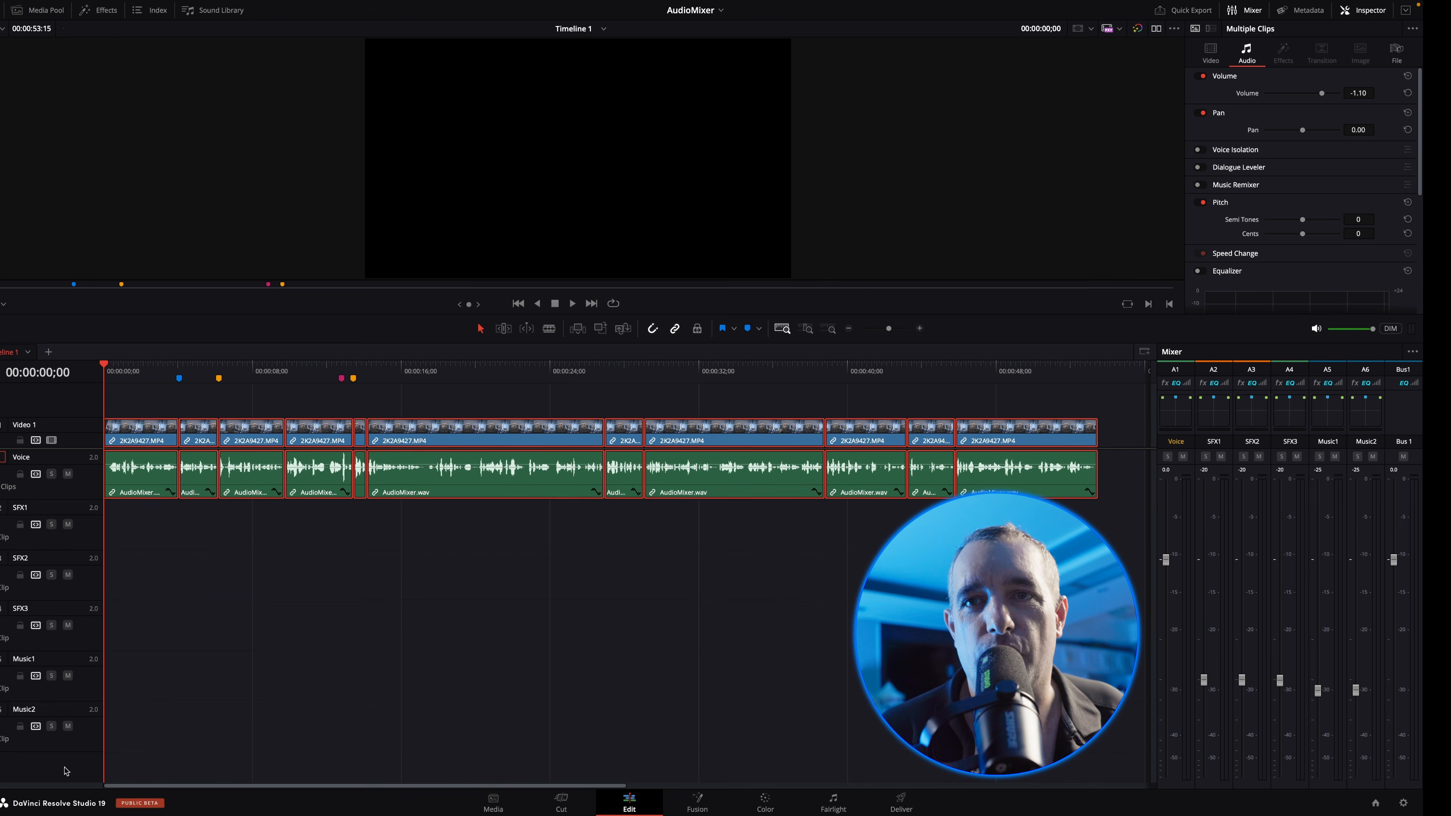
Step: Enable the Ducker on the Music1 track with Voice as its source and raise the duck level to 8.0
{"action": "double_click", "coordinate": [64, 661]}
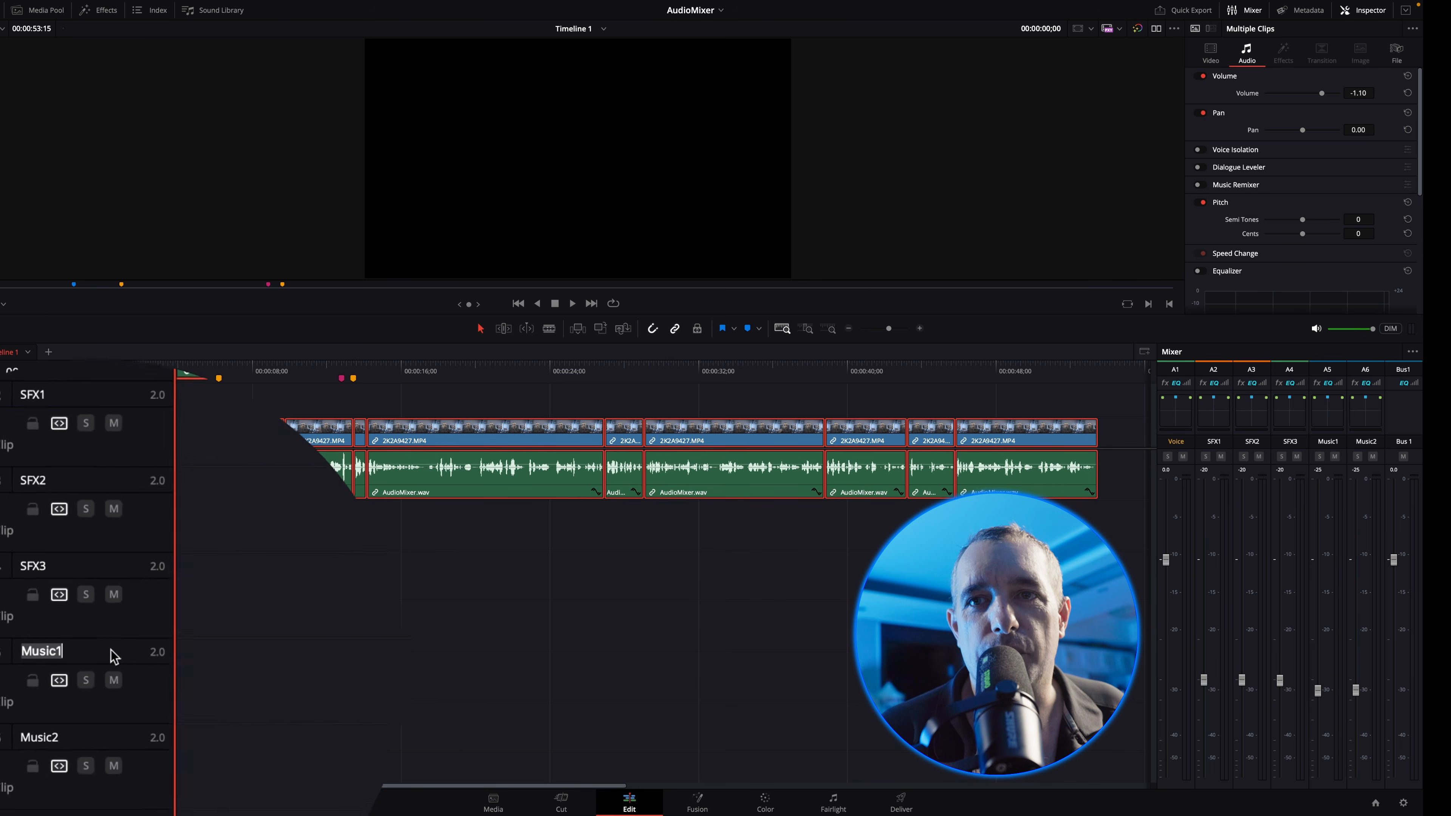
{"action": "key", "text": "Return"}
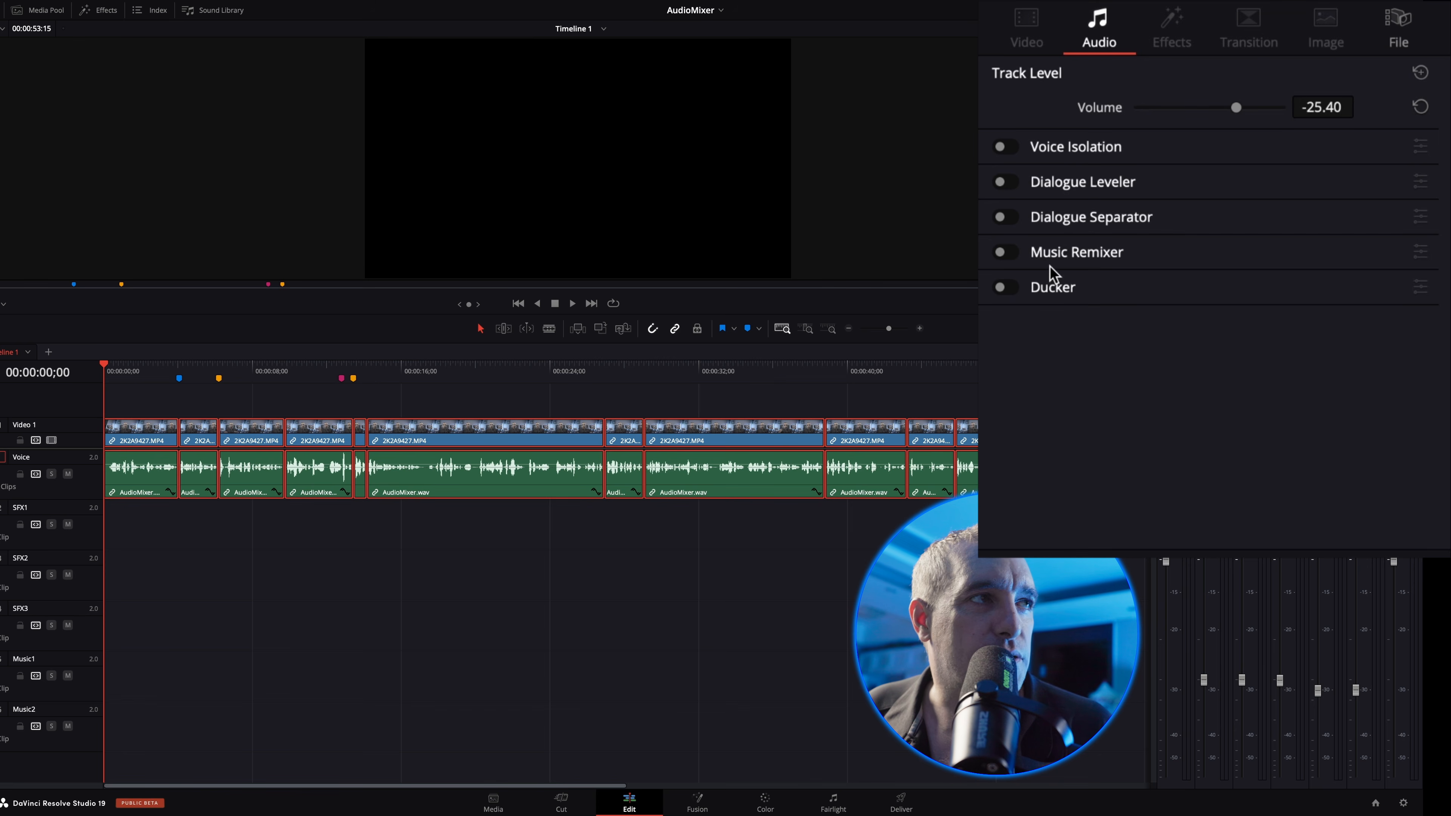
{"action": "left_click", "coordinate": [1006, 288]}
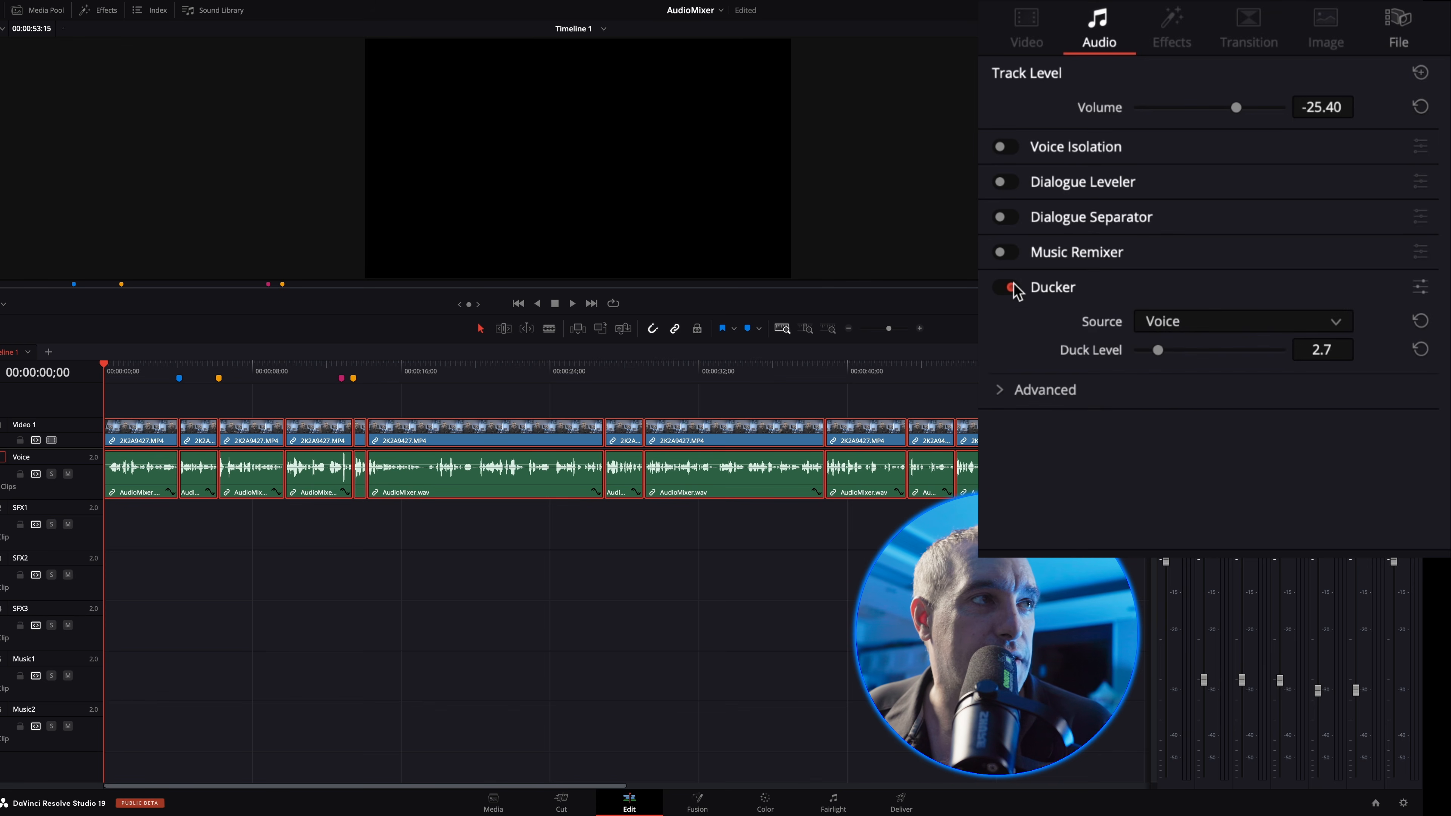
{"action": "left_click_drag", "start_coordinate": [1158, 350], "coordinate": [1203, 352]}
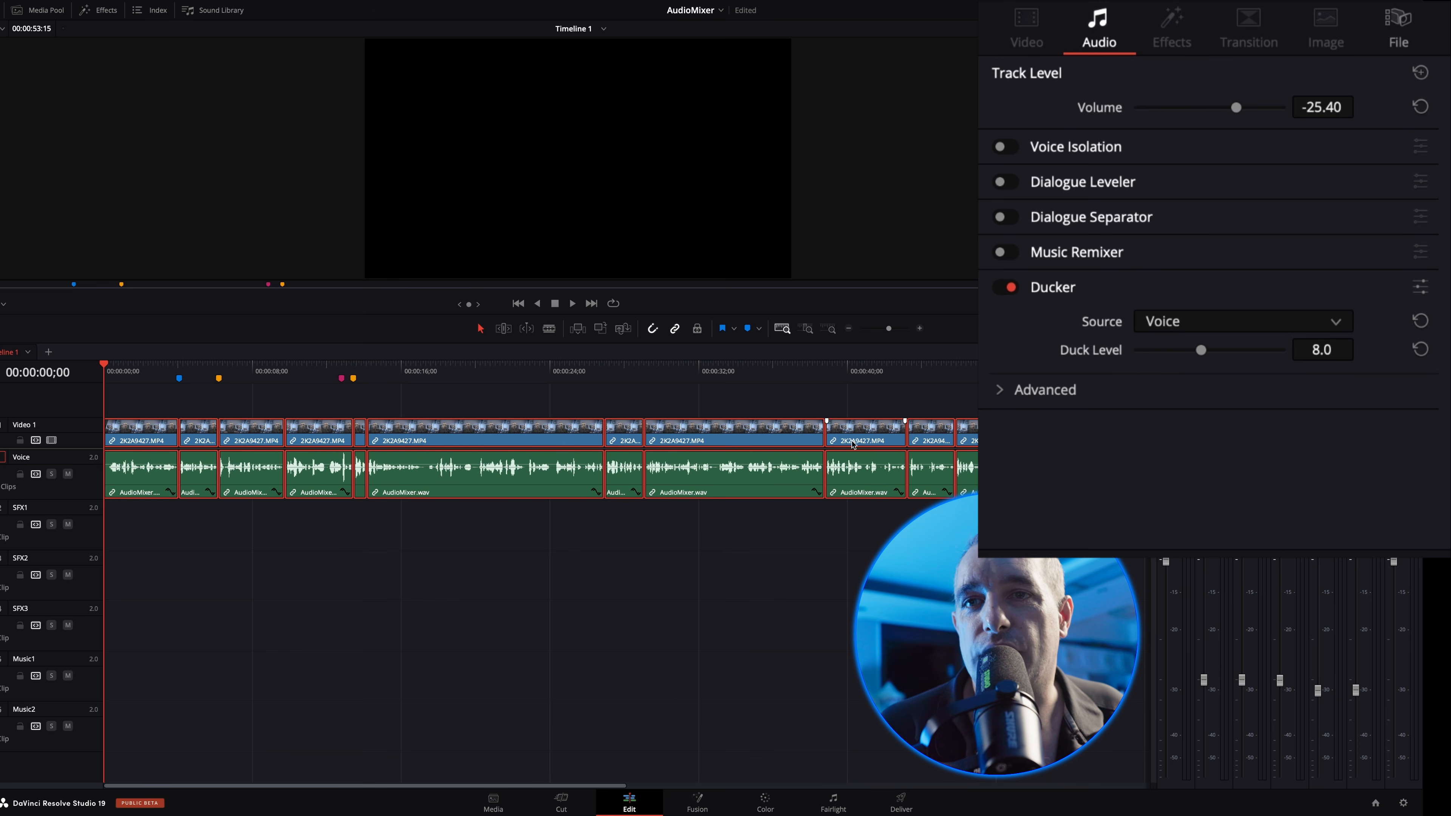
Step: Enable the Ducker on the Music2 track, sourced from Voice, and set its duck level to 8.0
{"action": "left_click", "coordinate": [84, 737]}
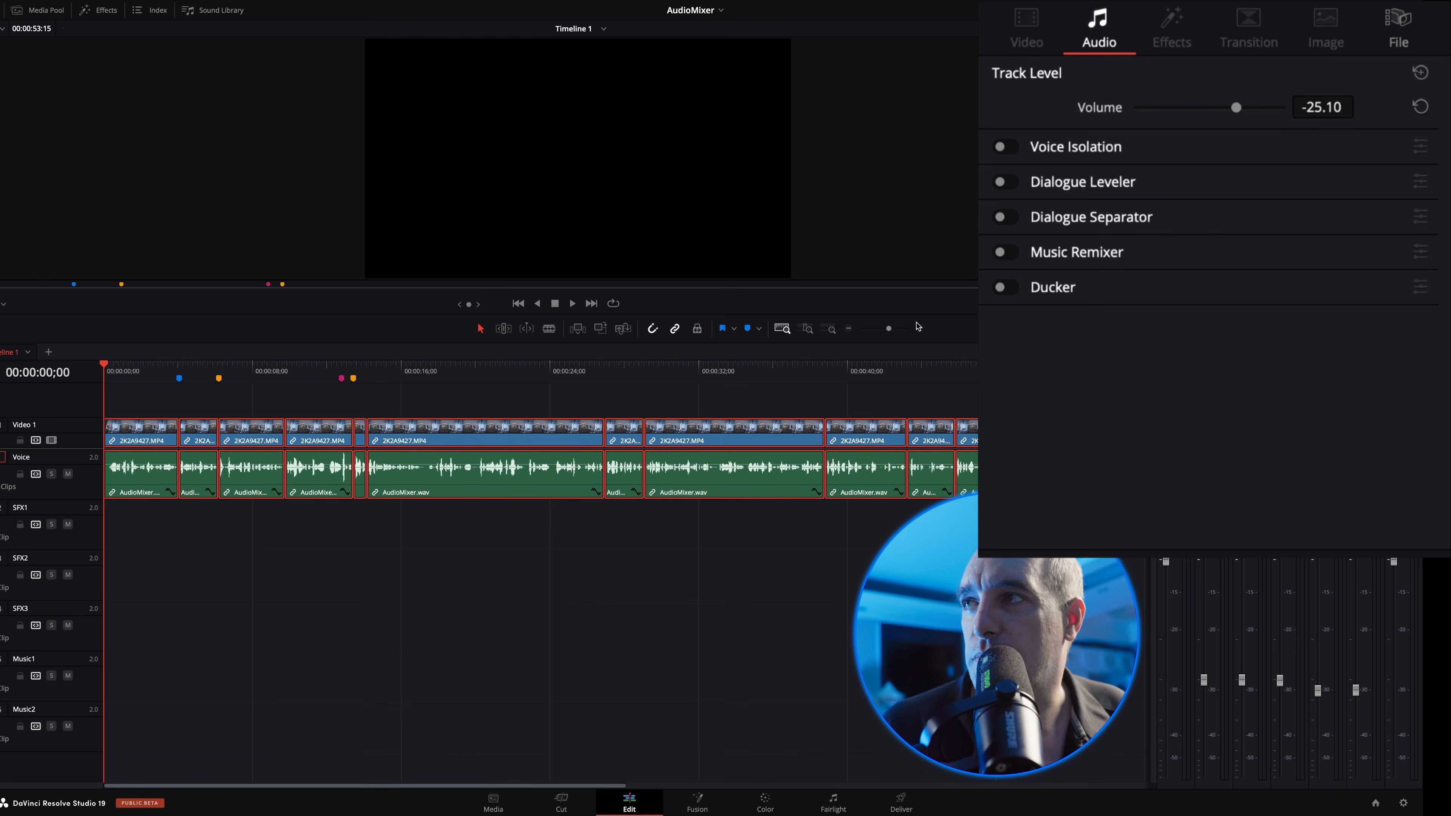
{"action": "left_click", "coordinate": [1010, 287]}
{"action": "left_click_drag", "start_coordinate": [1156, 350], "coordinate": [1198, 368]}
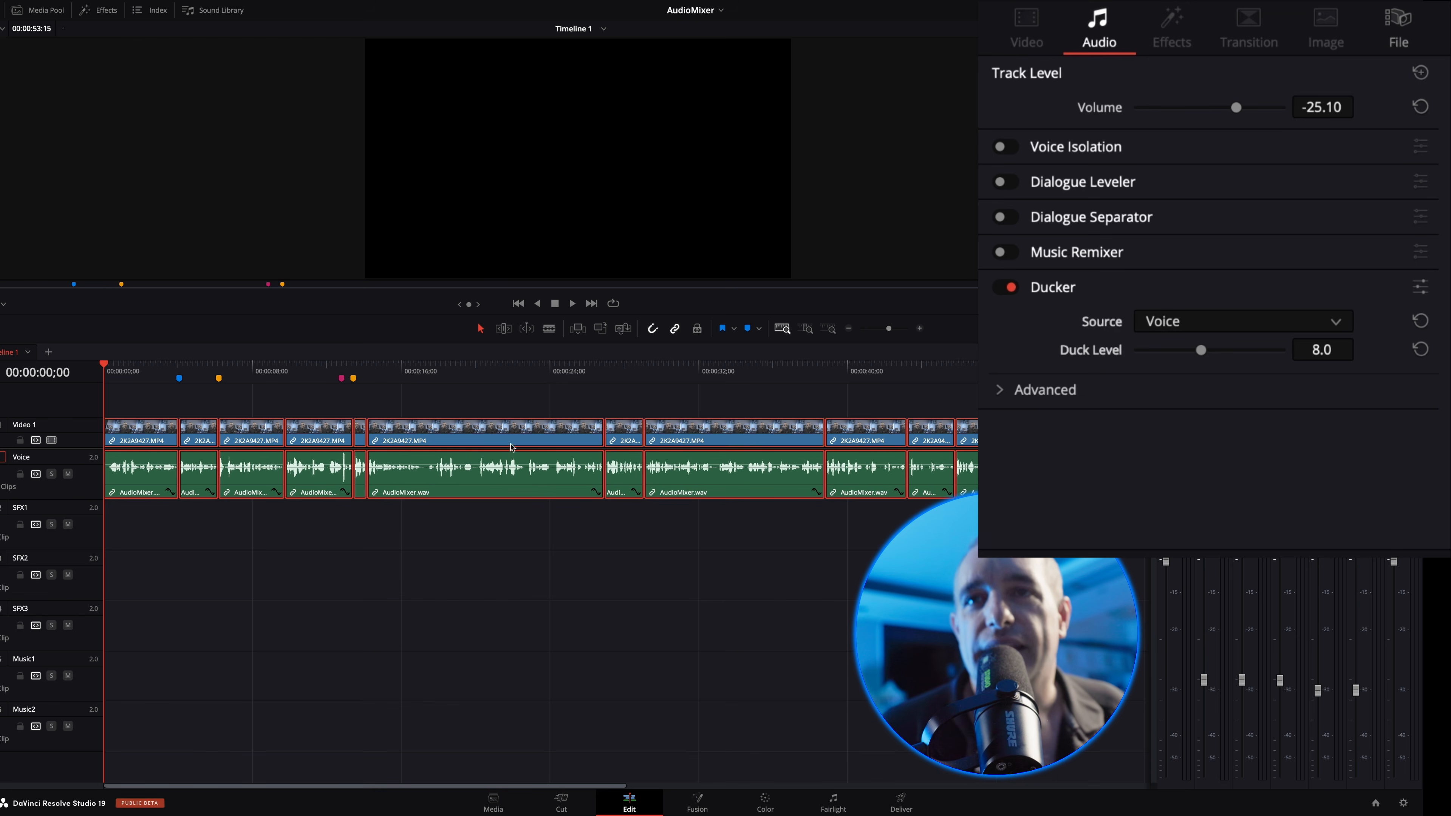
Step: Turn on Voice Isolation for the whole Voice track and reduce its amount to 40
{"action": "double_click", "coordinate": [70, 457]}
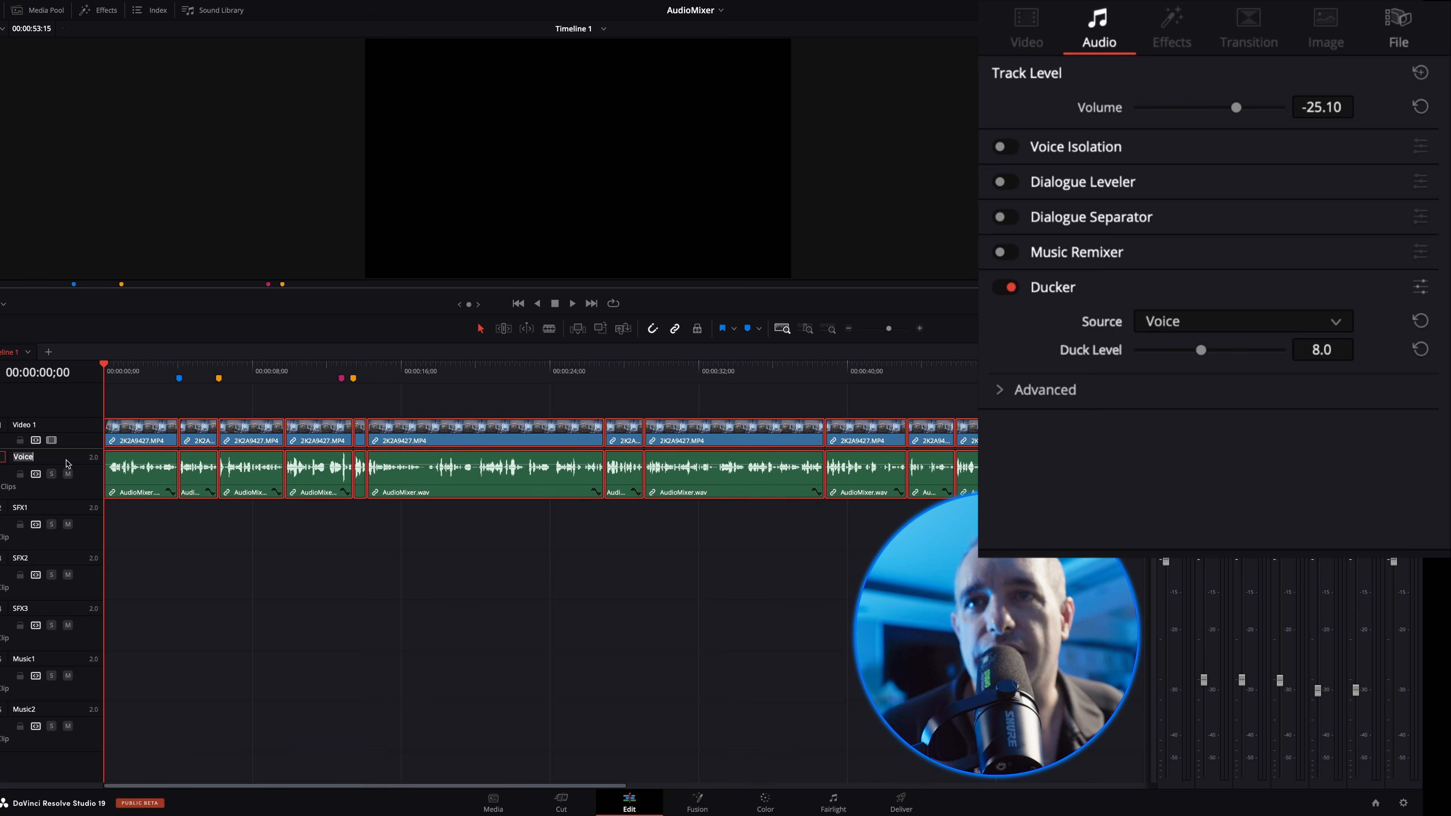
{"action": "left_click", "coordinate": [82, 486]}
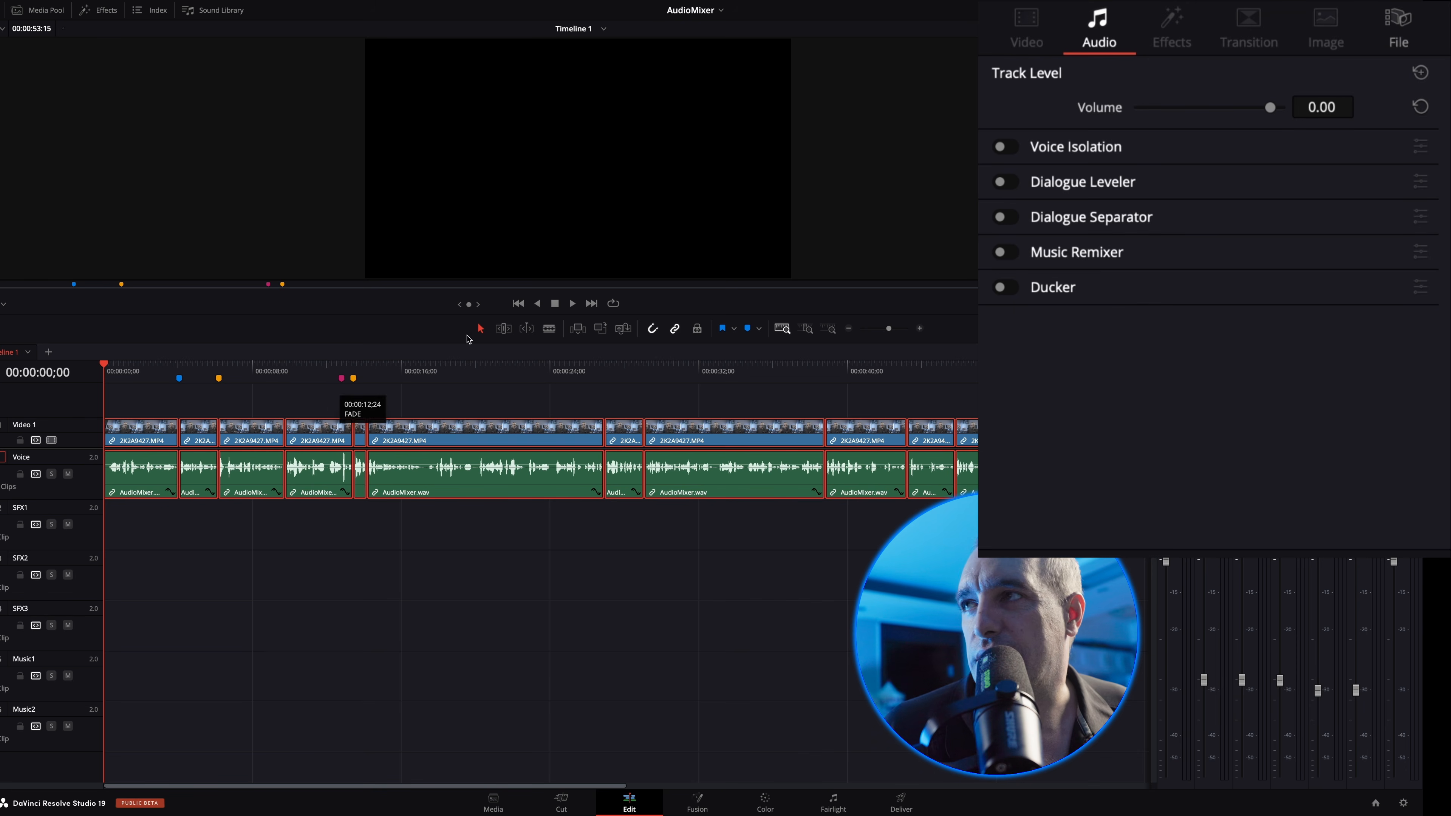
{"action": "left_click", "coordinate": [1005, 147]}
{"action": "left_click_drag", "start_coordinate": [1283, 181], "coordinate": [1198, 193]}
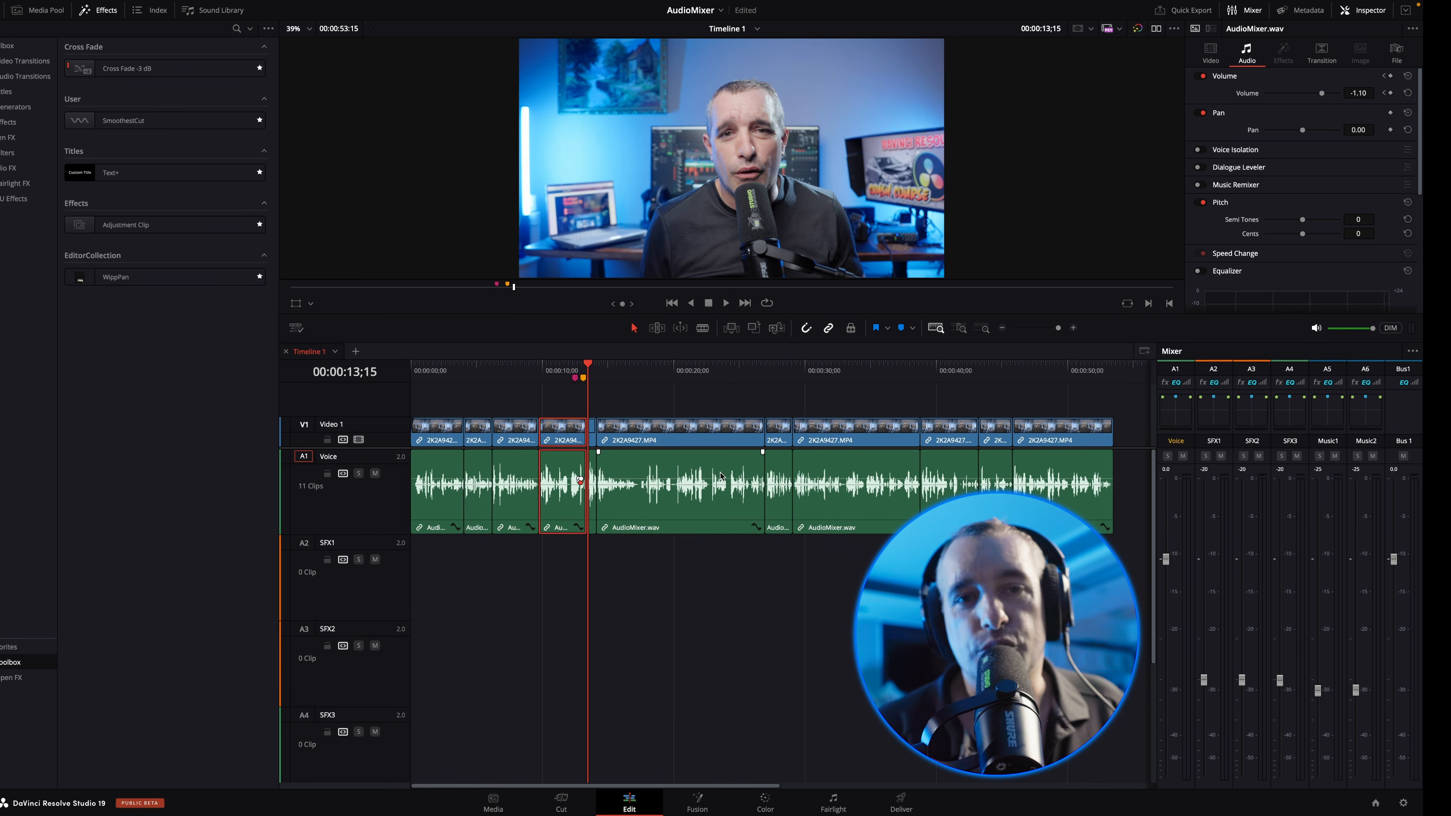
Step: Try to switch from the current project to the AudioTrouble project
{"action": "left_click", "coordinate": [698, 10]}
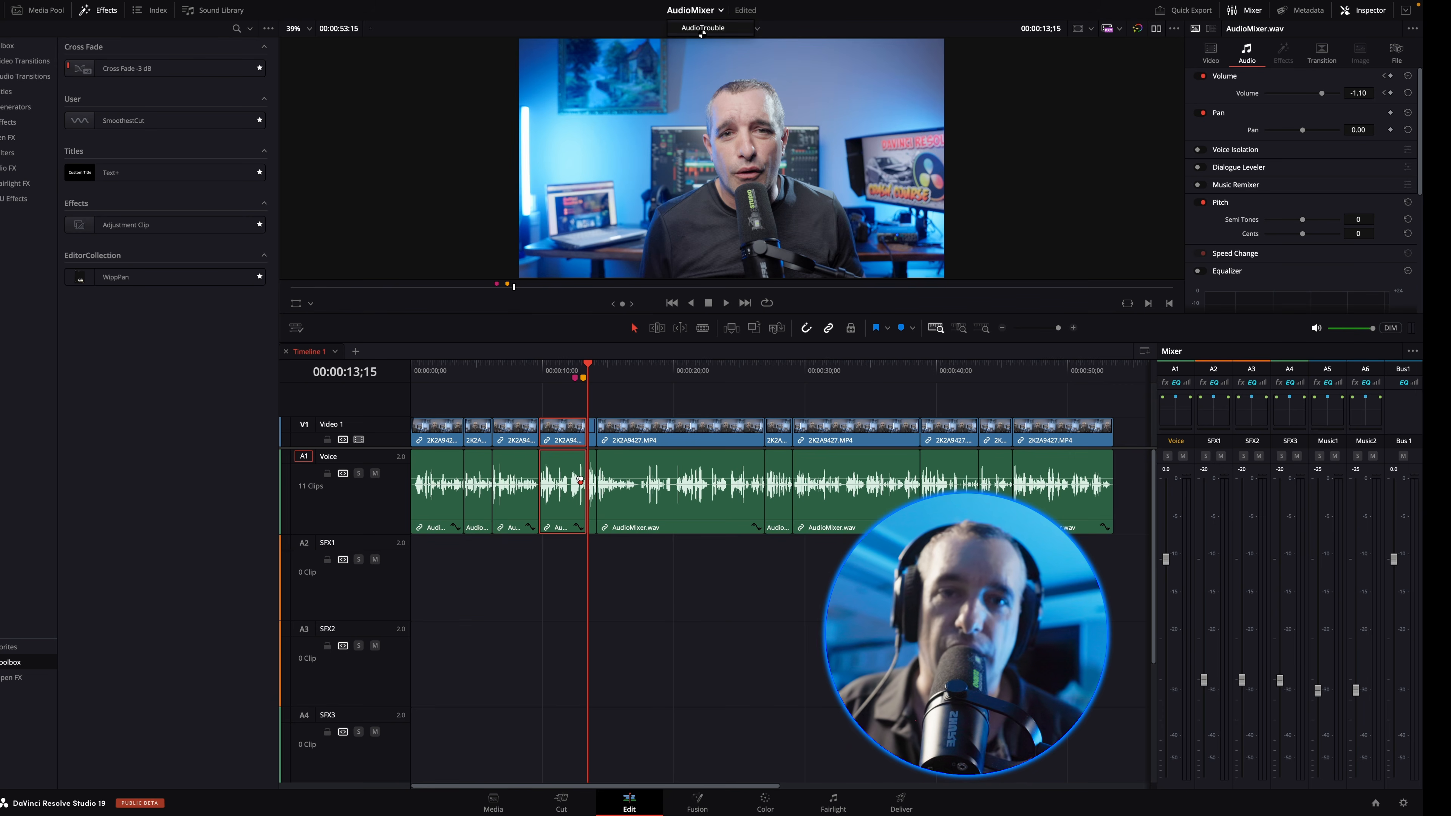
{"action": "left_click", "coordinate": [698, 29]}
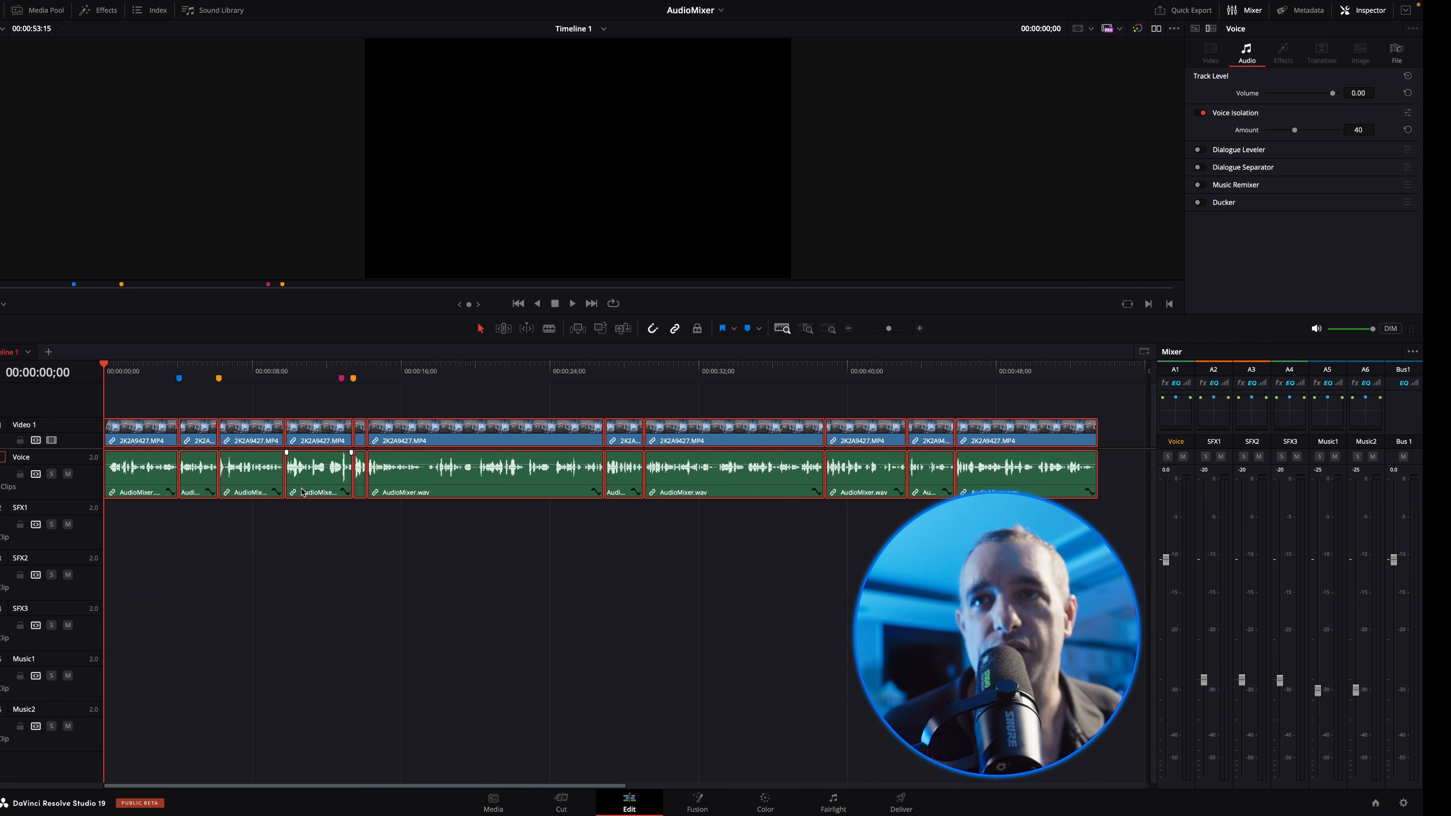
Step: Play the voice audio across the cut at 00:00:06:06 to check how the third clip begins
{"action": "left_click", "coordinate": [168, 375]}
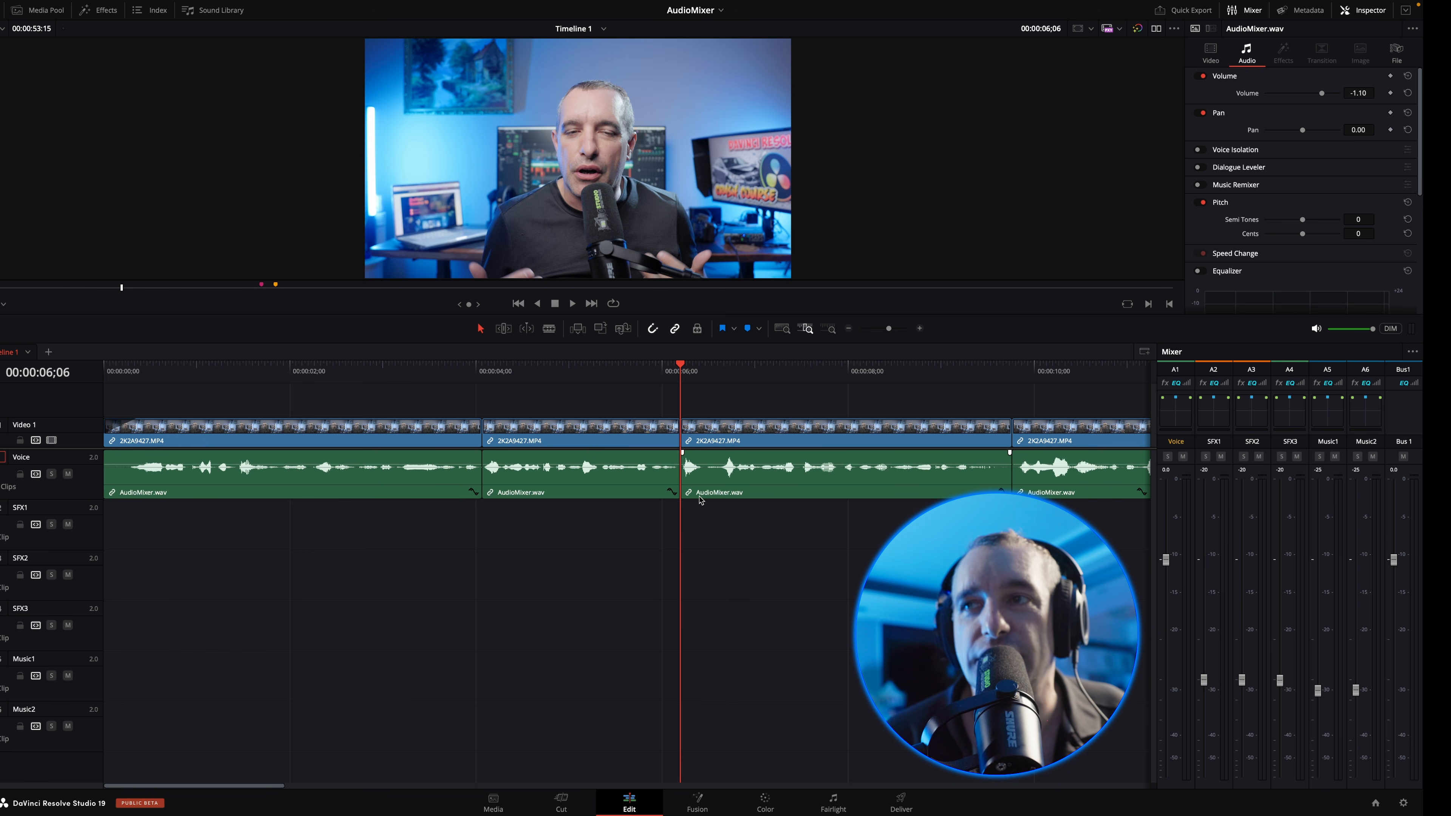
{"action": "left_click", "coordinate": [667, 372]}
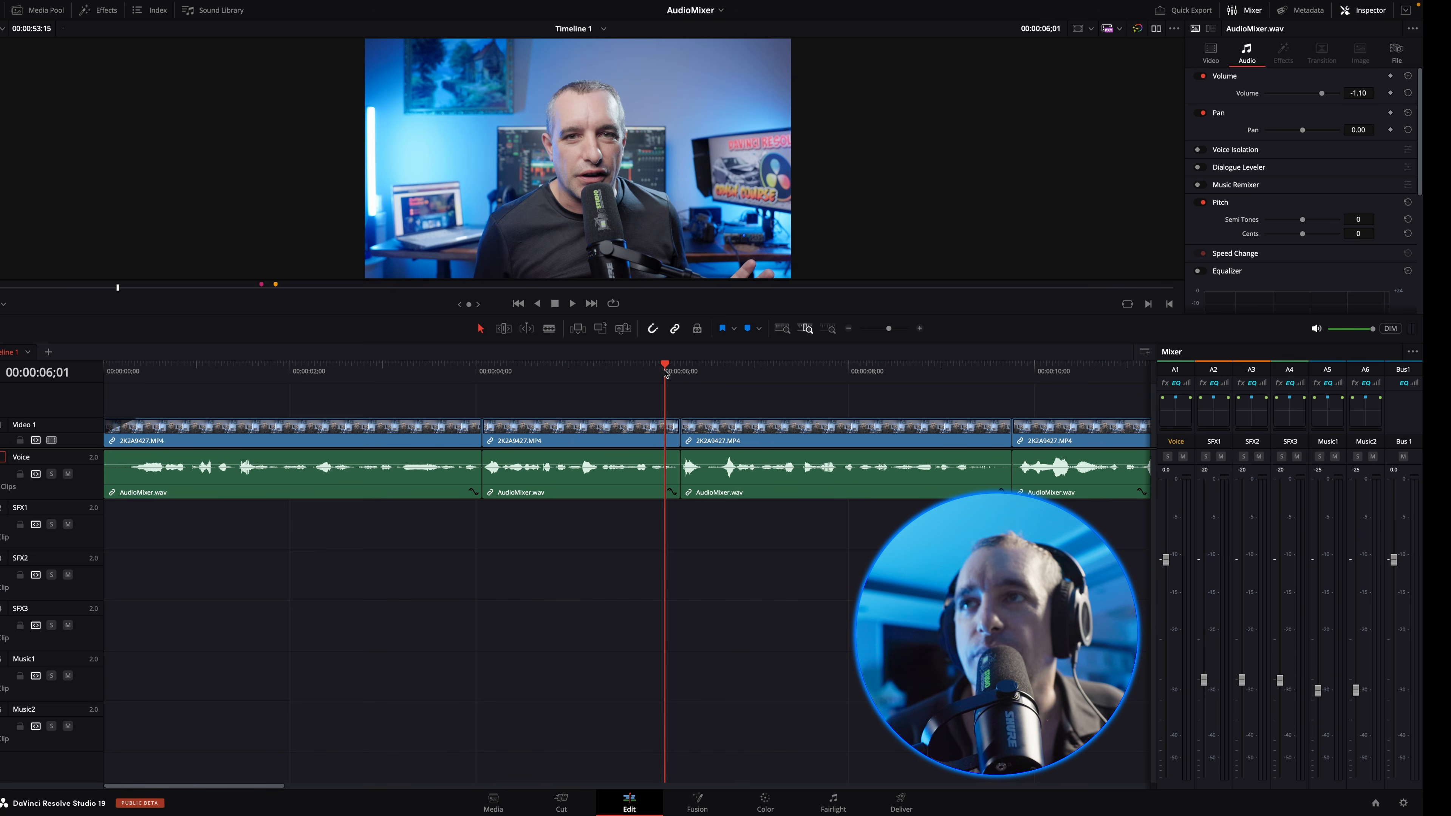
{"action": "key", "text": "space"}
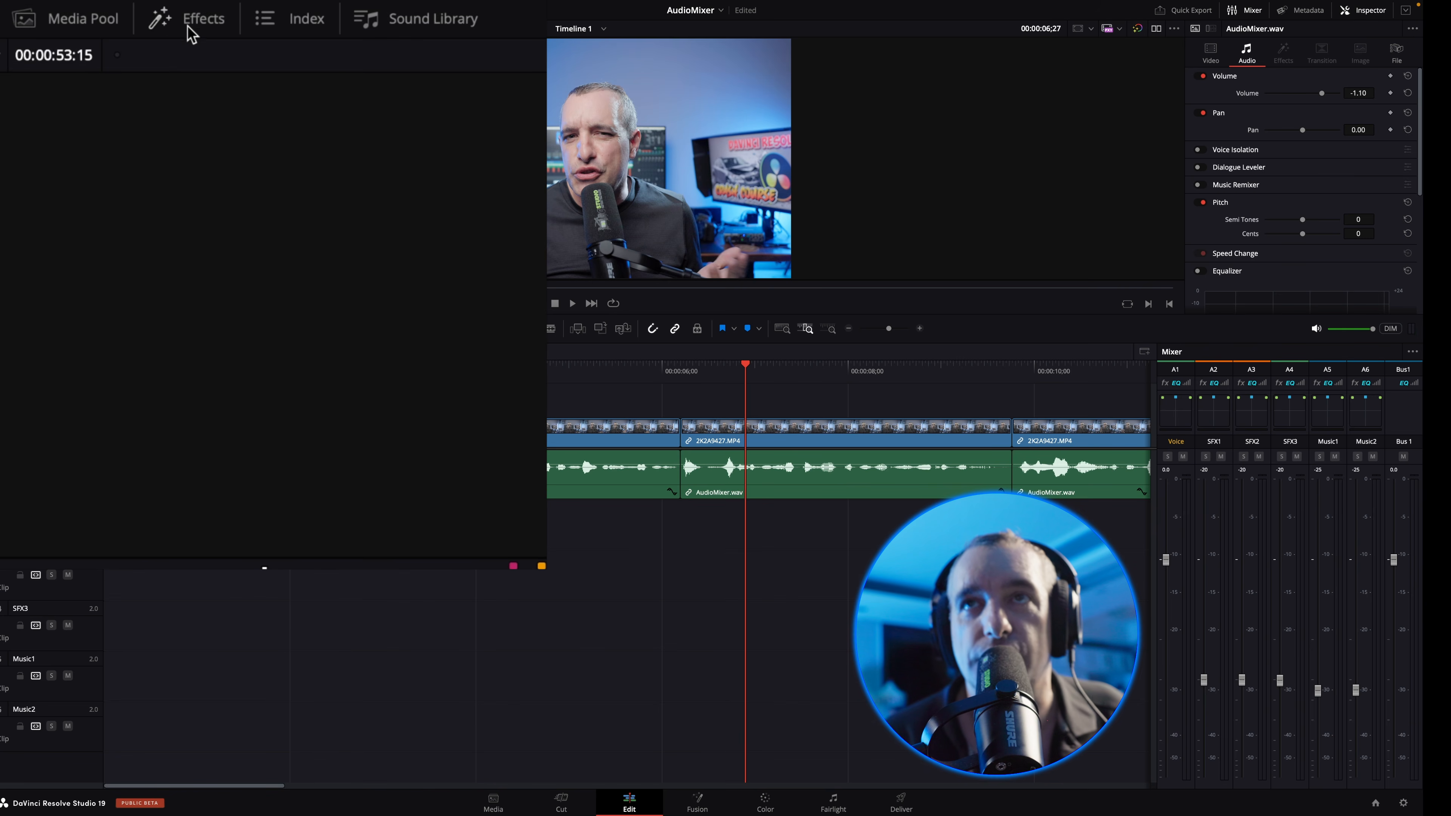
Step: Add a Cross Fade -3 dB to the start of the third voice clip and shorten it to 6 frames
{"action": "left_click", "coordinate": [195, 28]}
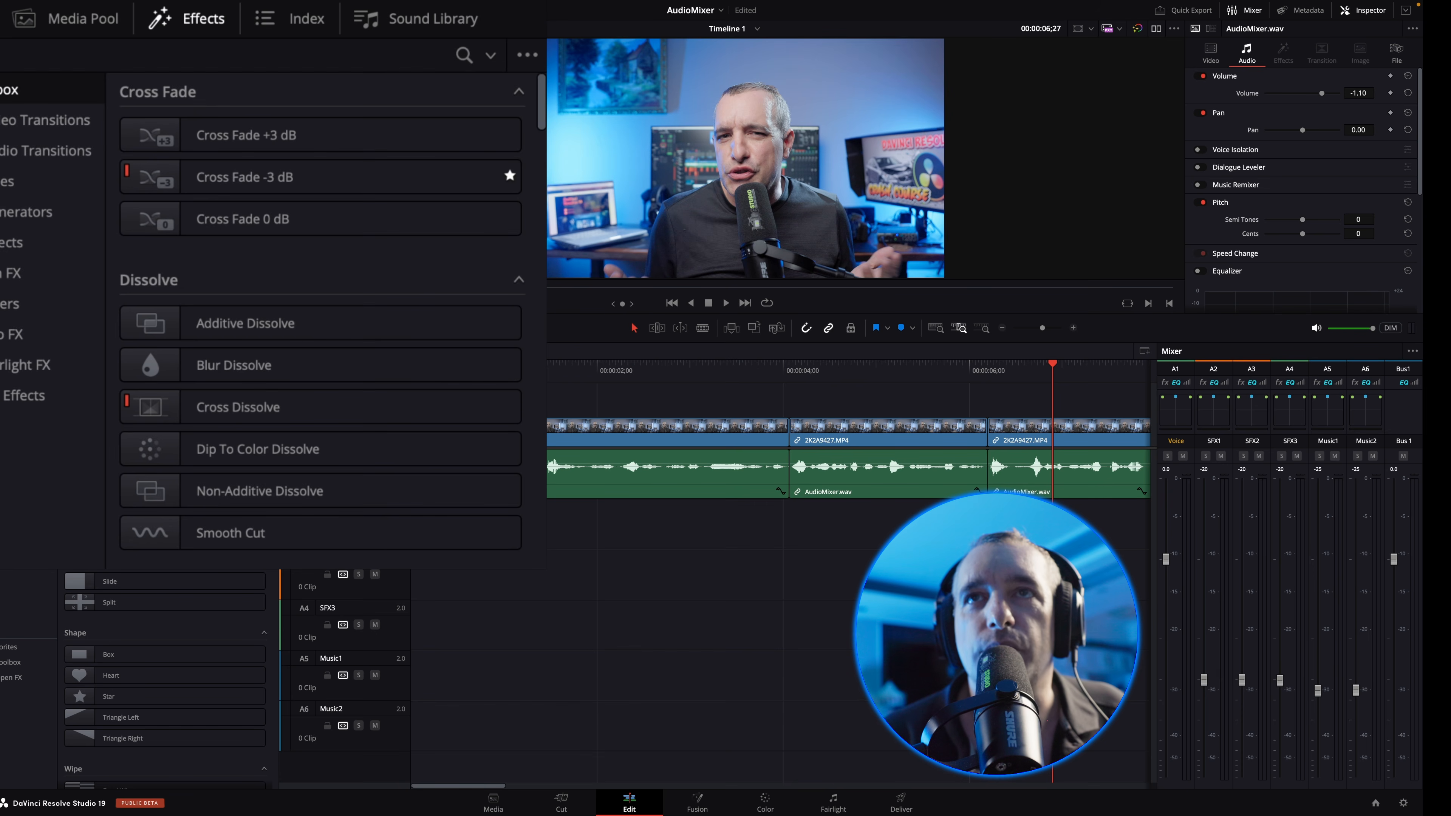
{"action": "left_click", "coordinate": [11, 153]}
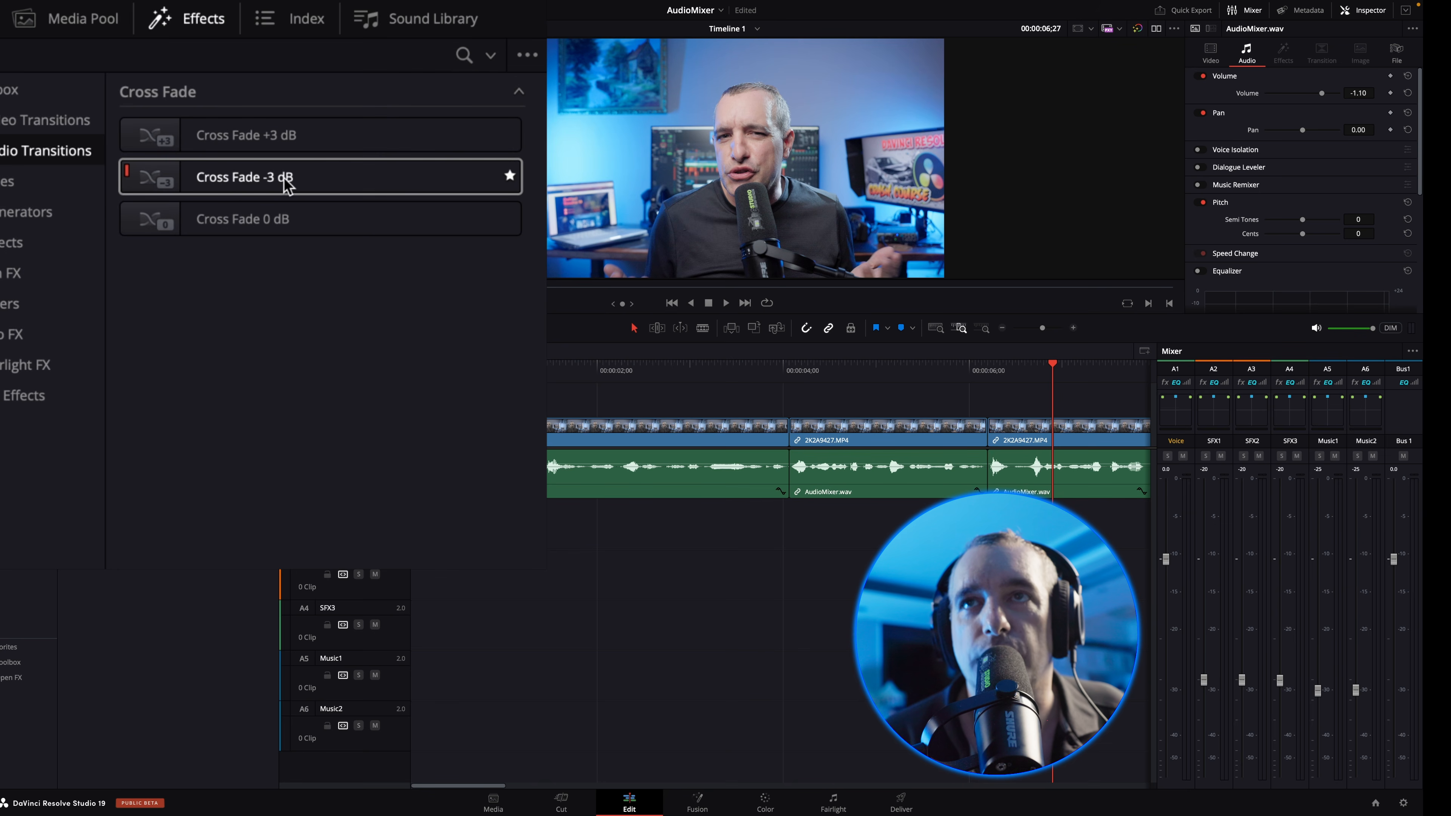
{"action": "left_click_drag", "start_coordinate": [286, 177], "coordinate": [1012, 466]}
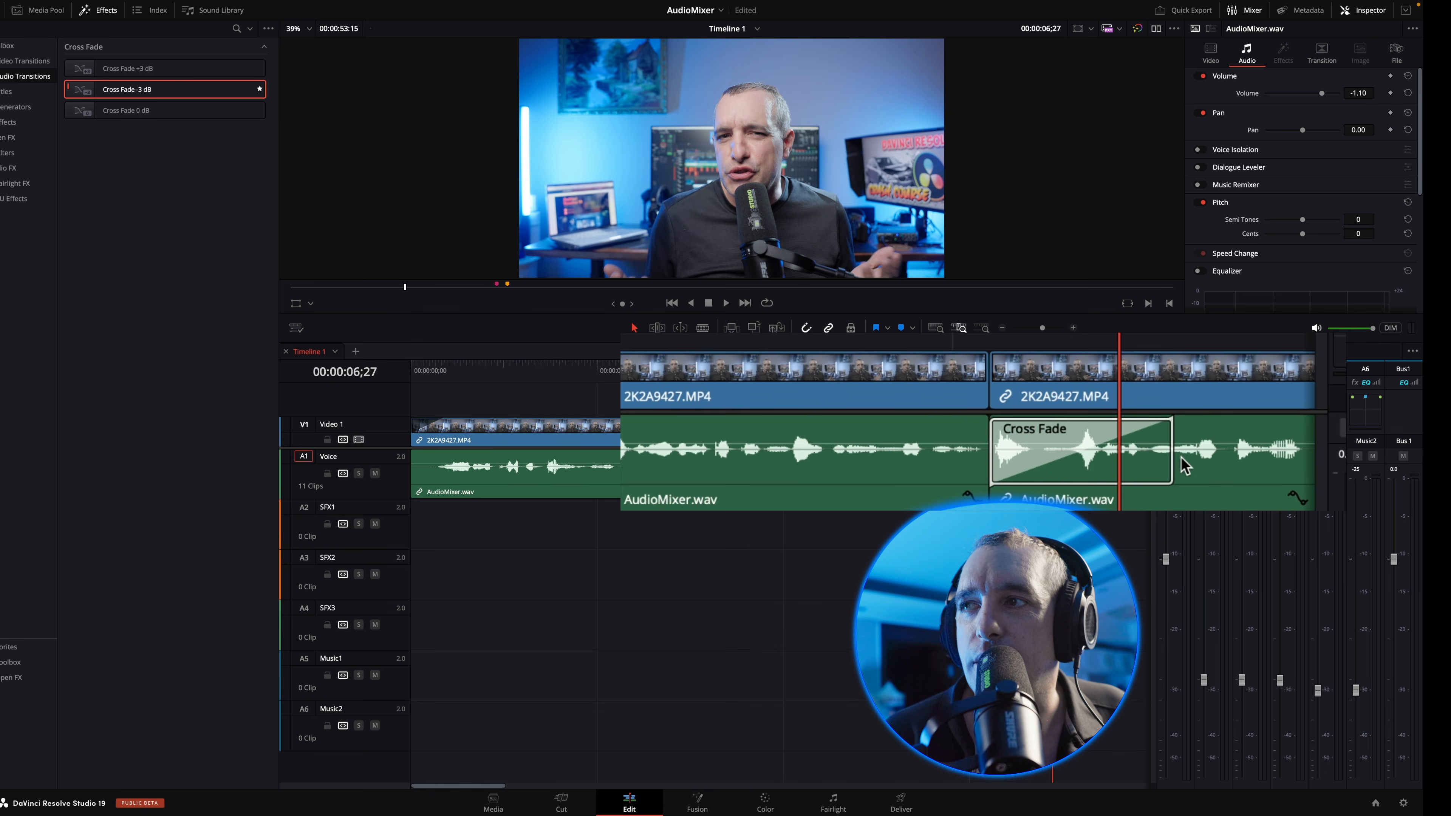
{"action": "left_click_drag", "start_coordinate": [1171, 464], "coordinate": [1023, 459]}
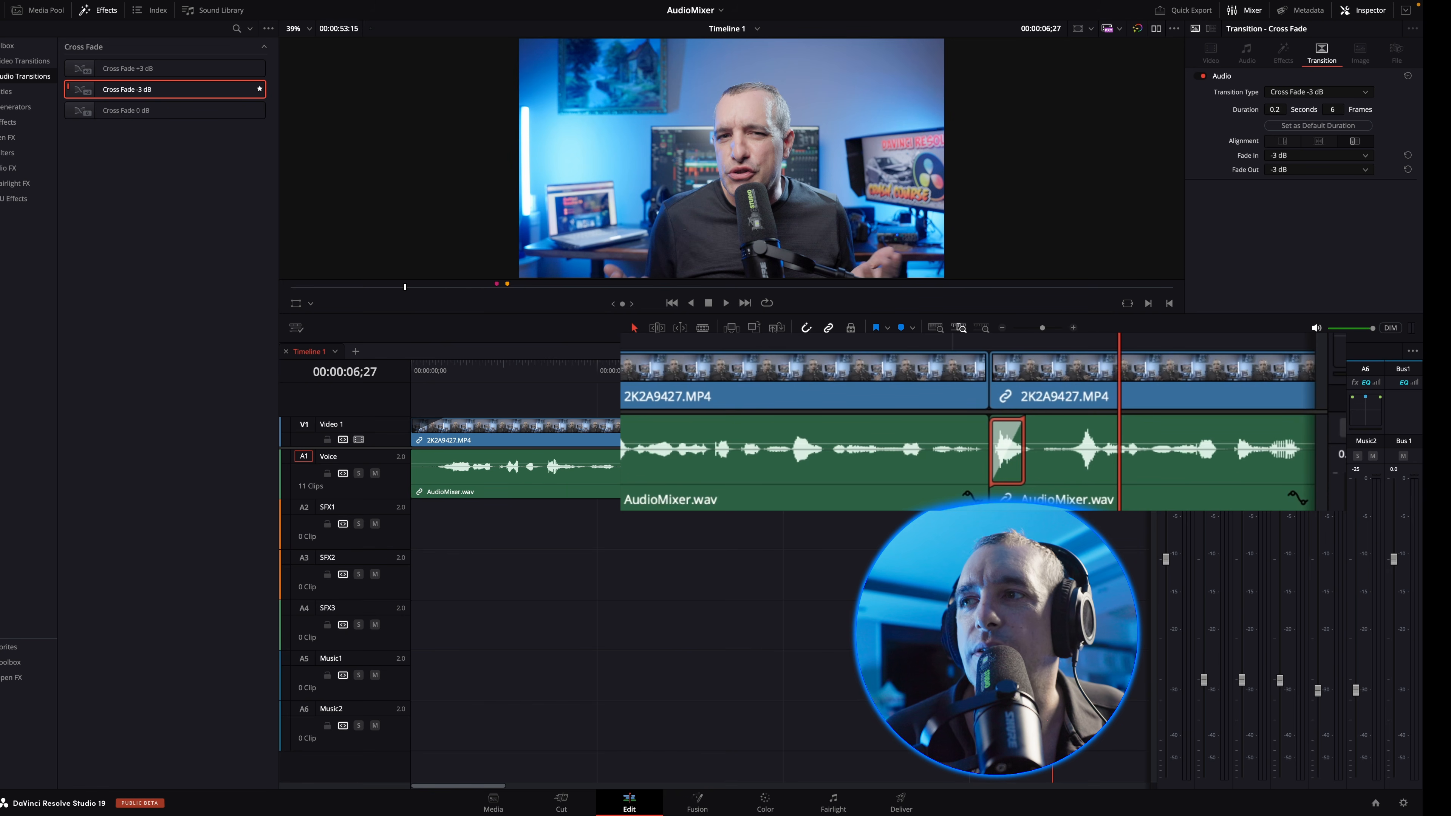
Step: Audition the faded start of the third voice clip and shorten its crossfade to 4 frames
{"action": "left_click", "coordinate": [941, 369]}
{"action": "key", "text": "space"}
{"action": "key", "text": "space"}
{"action": "left_click_drag", "start_coordinate": [1020, 452], "coordinate": [1008, 452]}
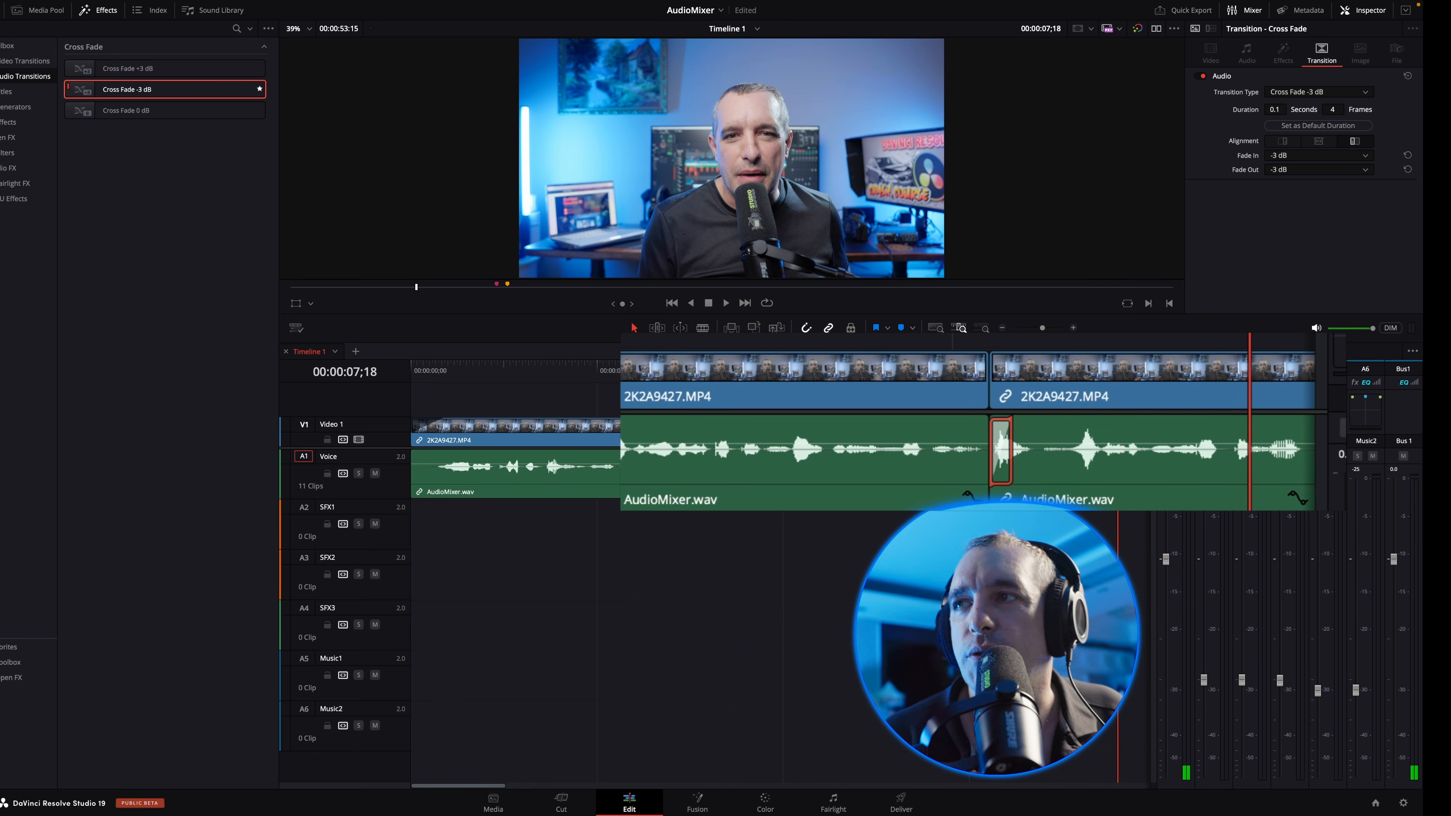
Step: Play back across the shortened crossfade from about 00:00:06:00 and save the project
{"action": "left_click", "coordinate": [957, 370]}
{"action": "key", "text": "space"}
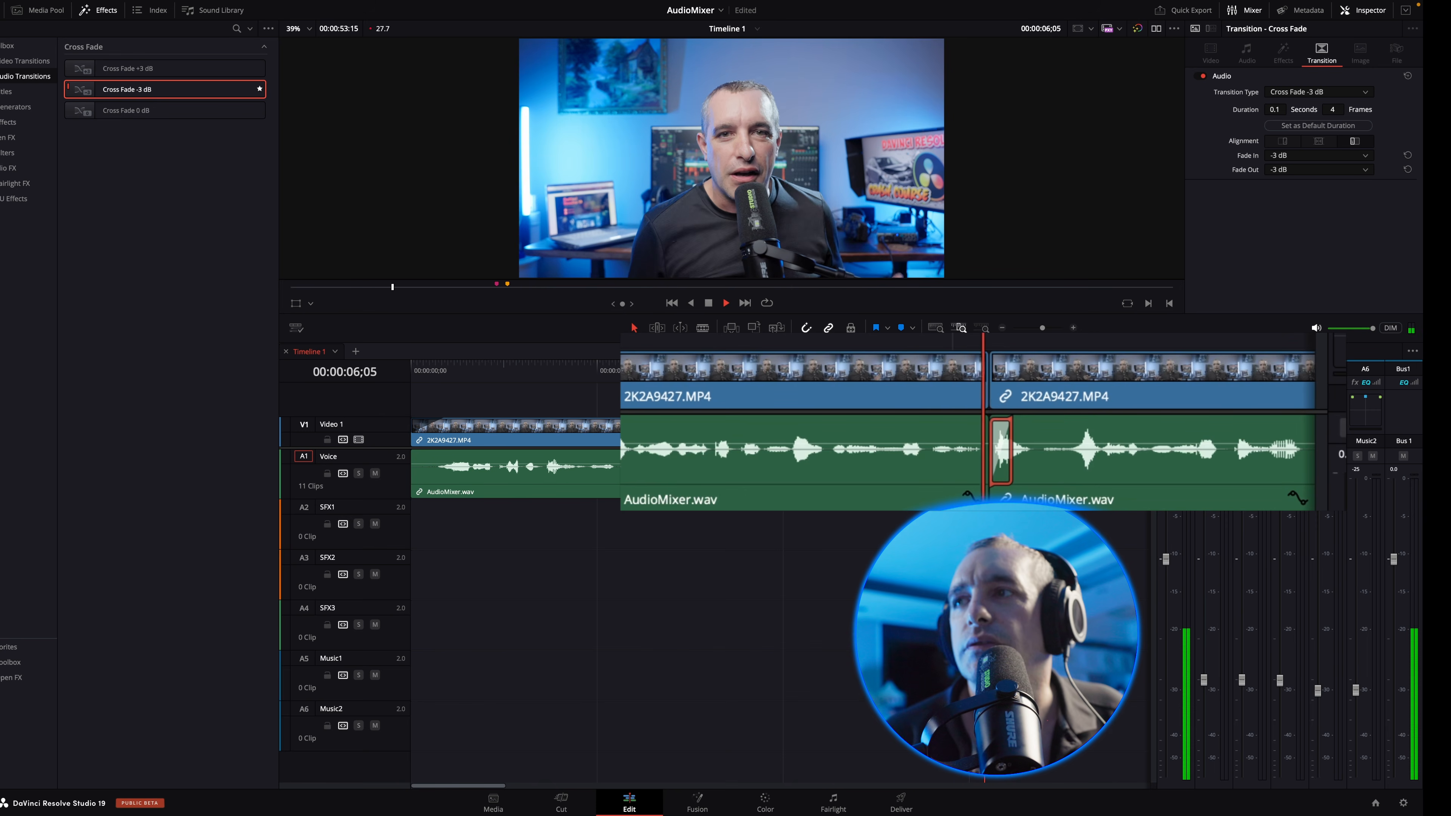
{"action": "key", "text": "space"}
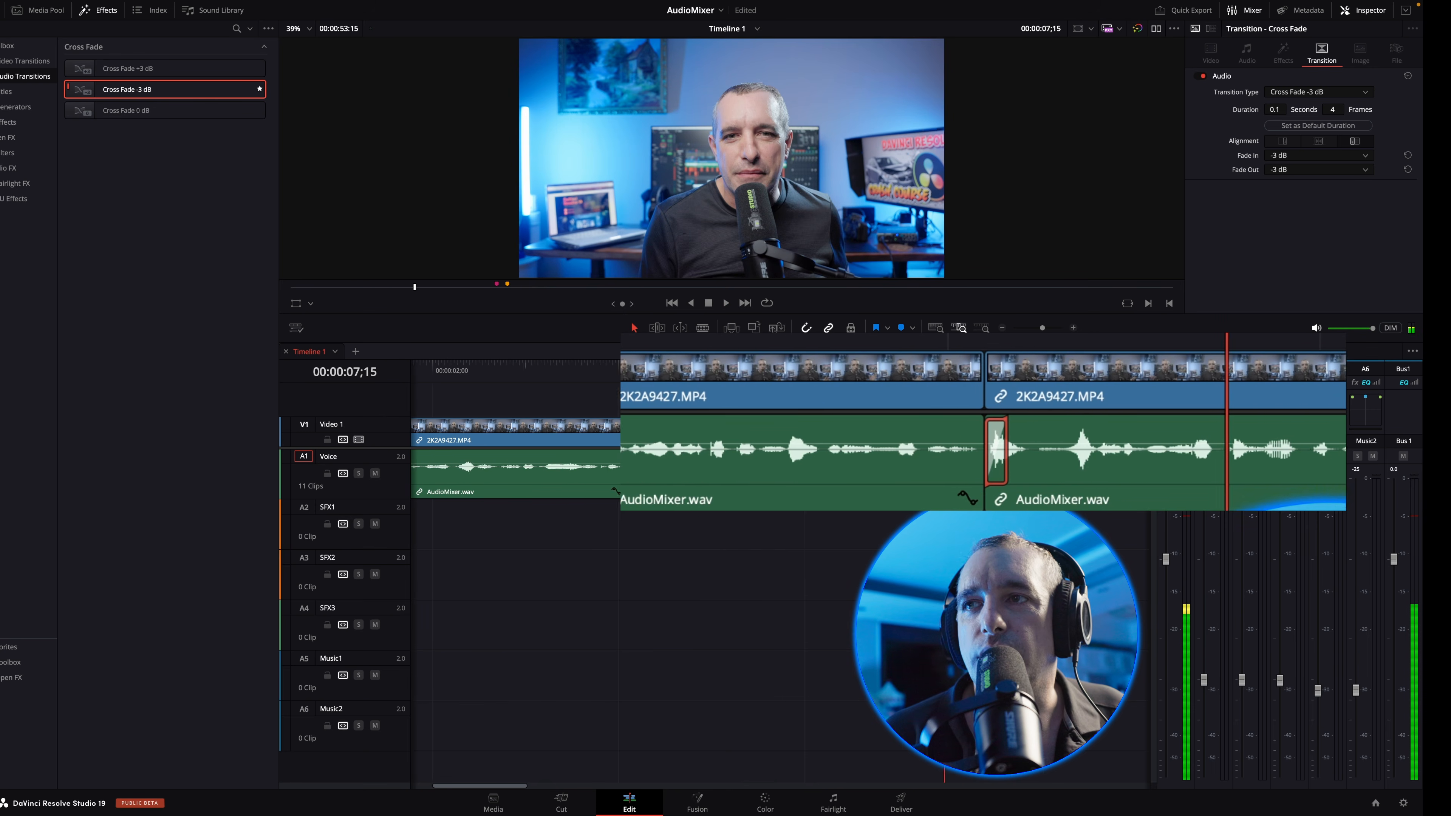
{"action": "key", "text": "ctrl+s"}
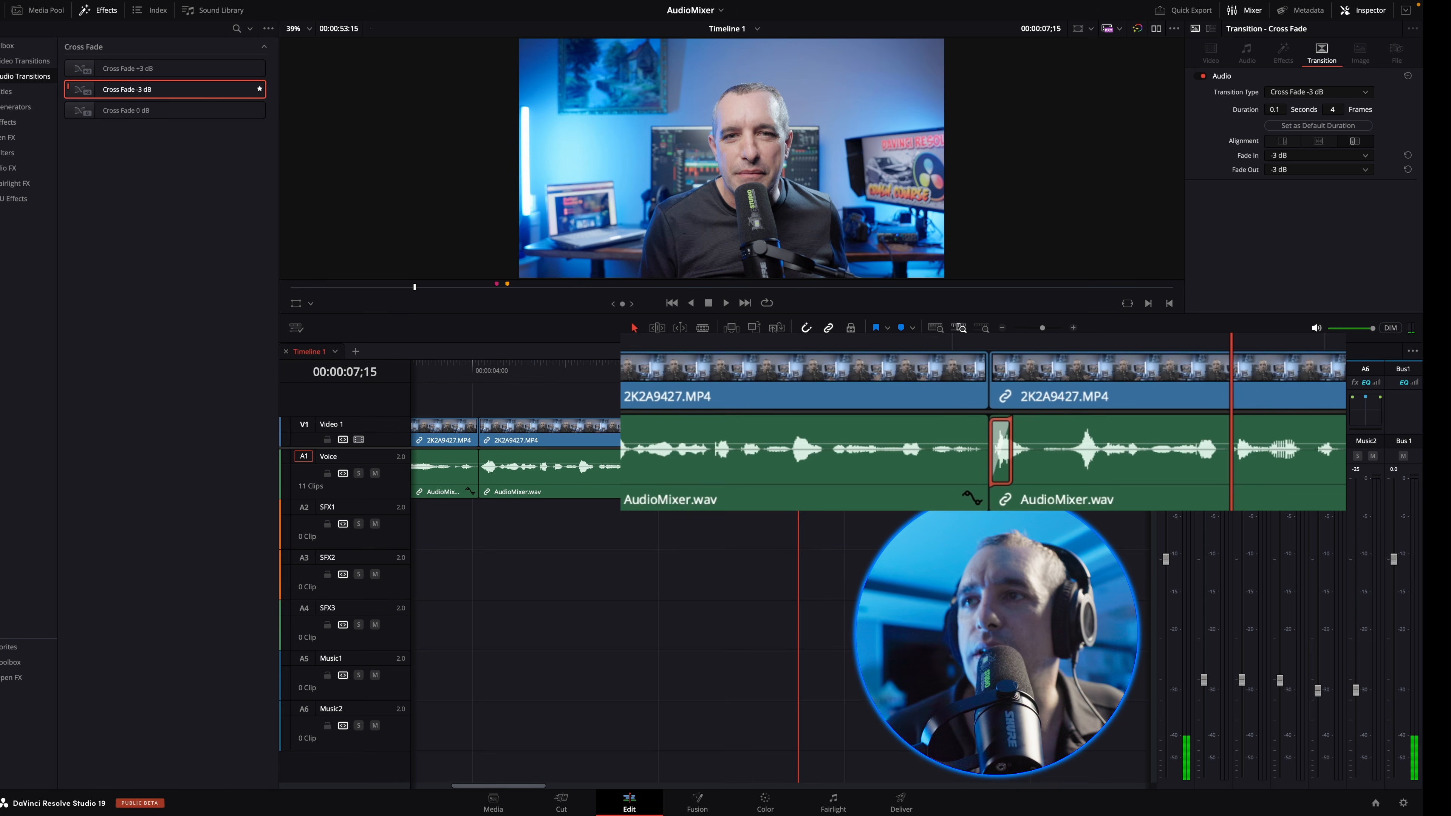
{"action": "left_click", "coordinate": [659, 370]}
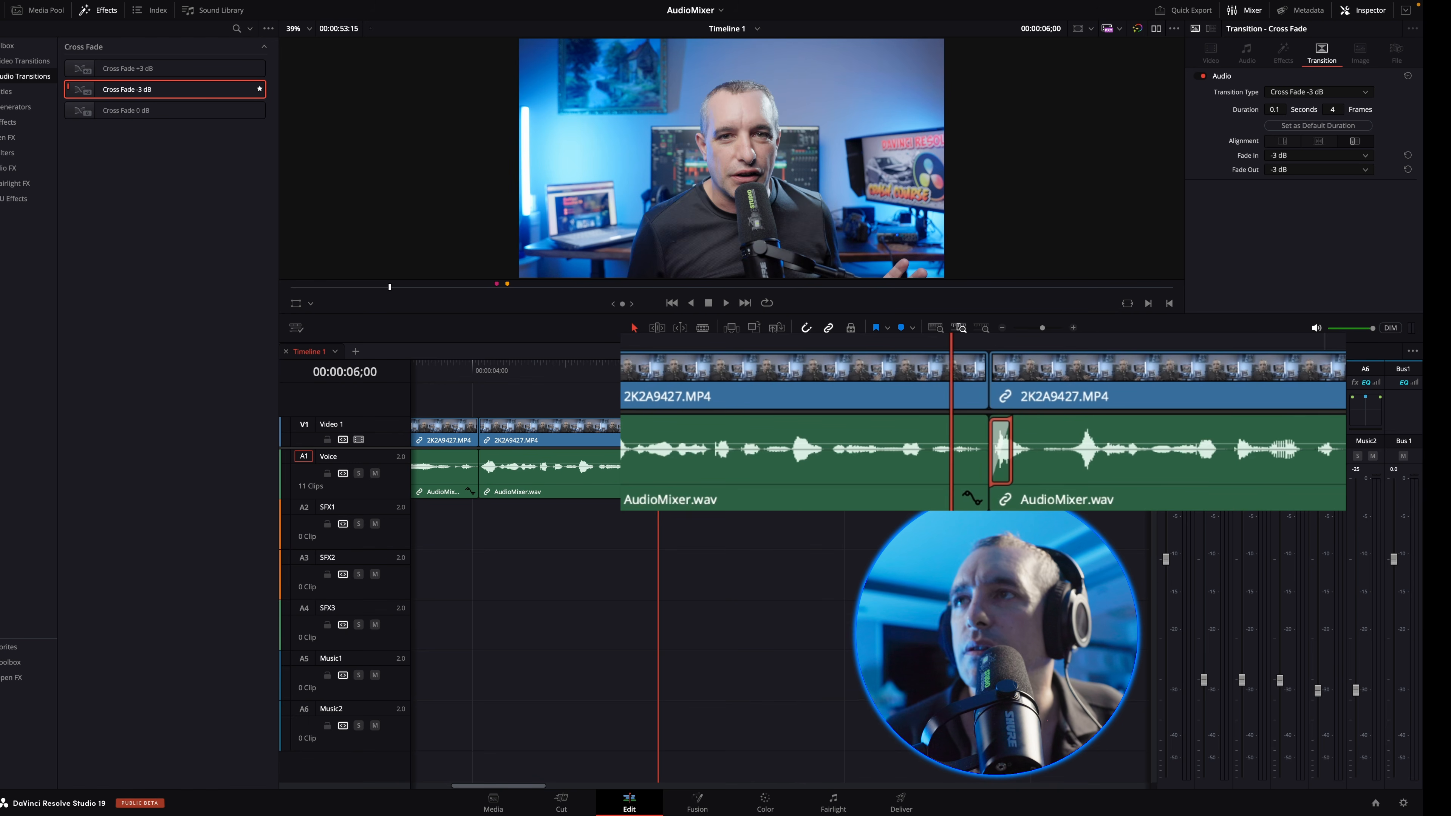
{"action": "key", "text": "space"}
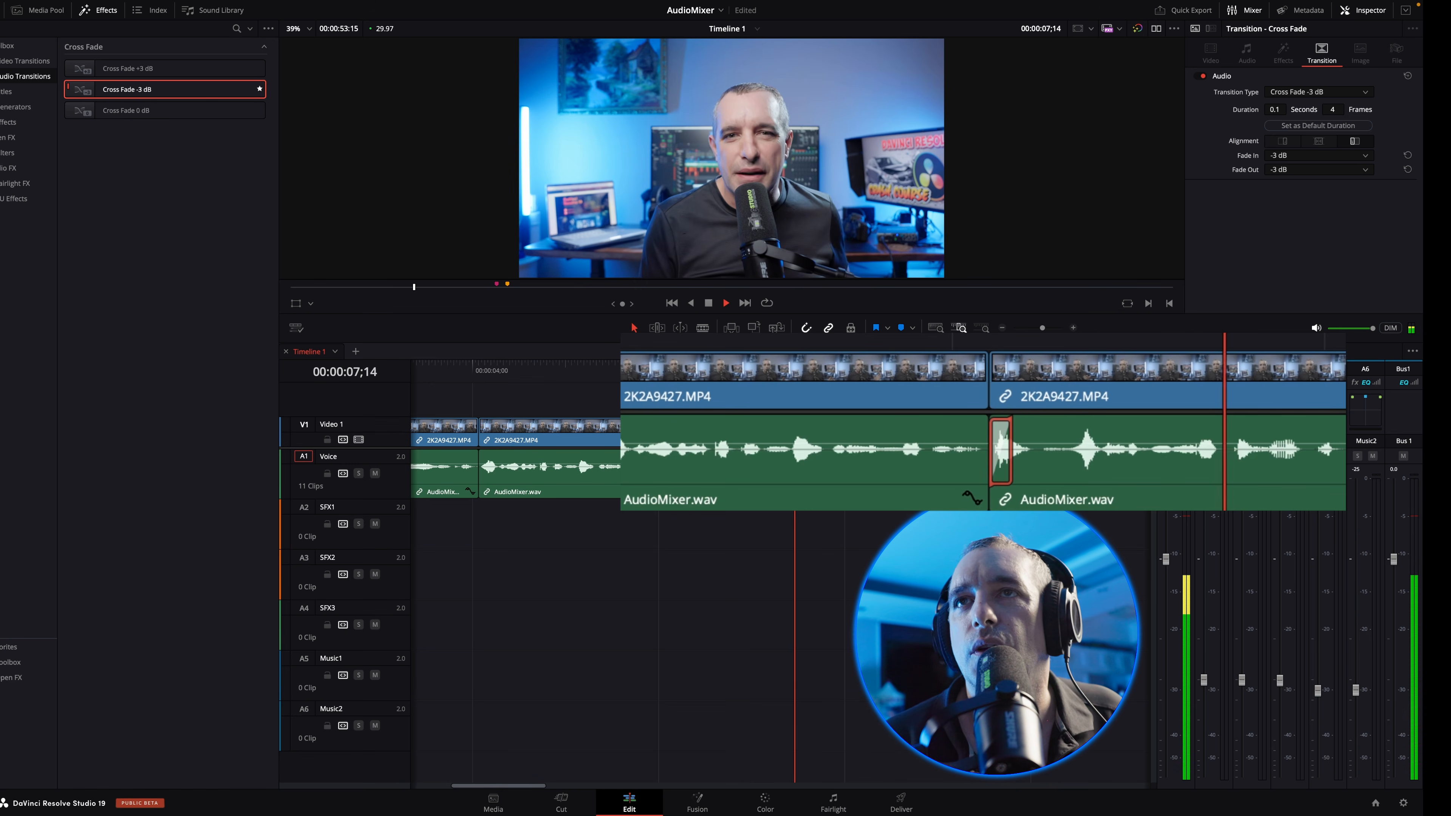
{"action": "key", "text": "space"}
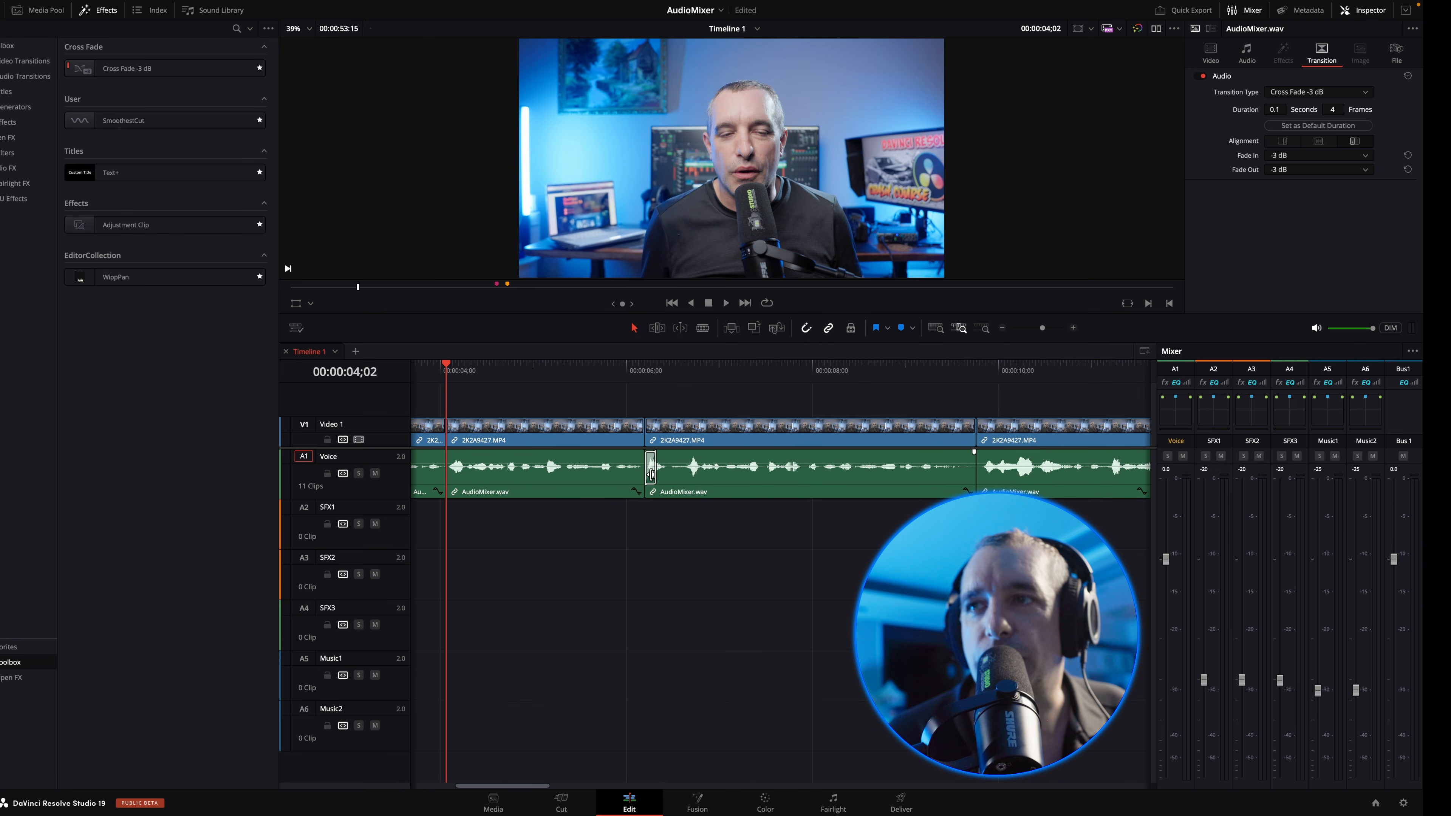
Step: Copy the third voice clip's Cross Fade -3 dB to the start of the short clip at 00:00:13:13
{"action": "left_click", "coordinate": [651, 474]}
{"action": "left_click", "coordinate": [651, 466]}
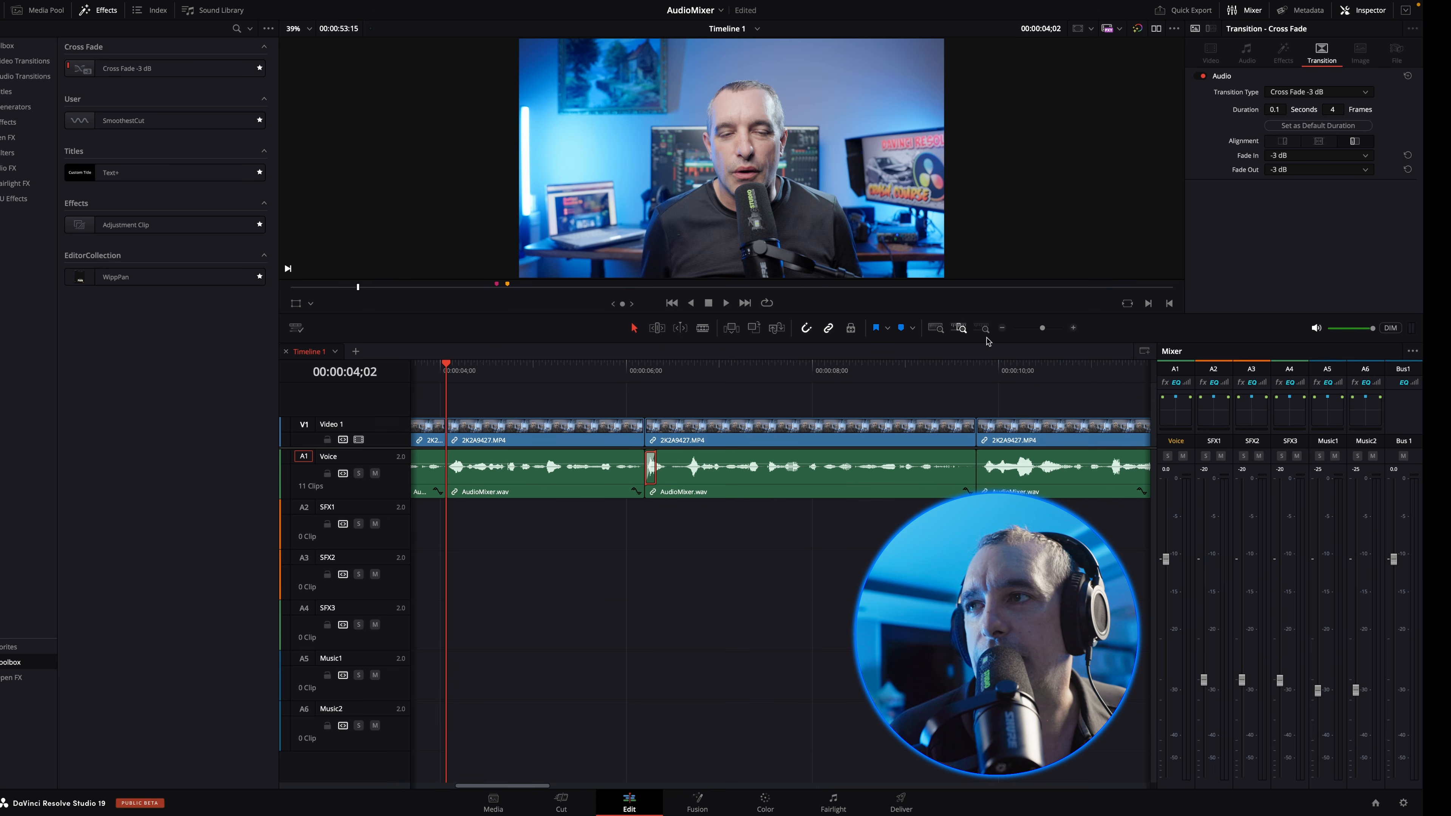
{"action": "left_click", "coordinate": [937, 328]}
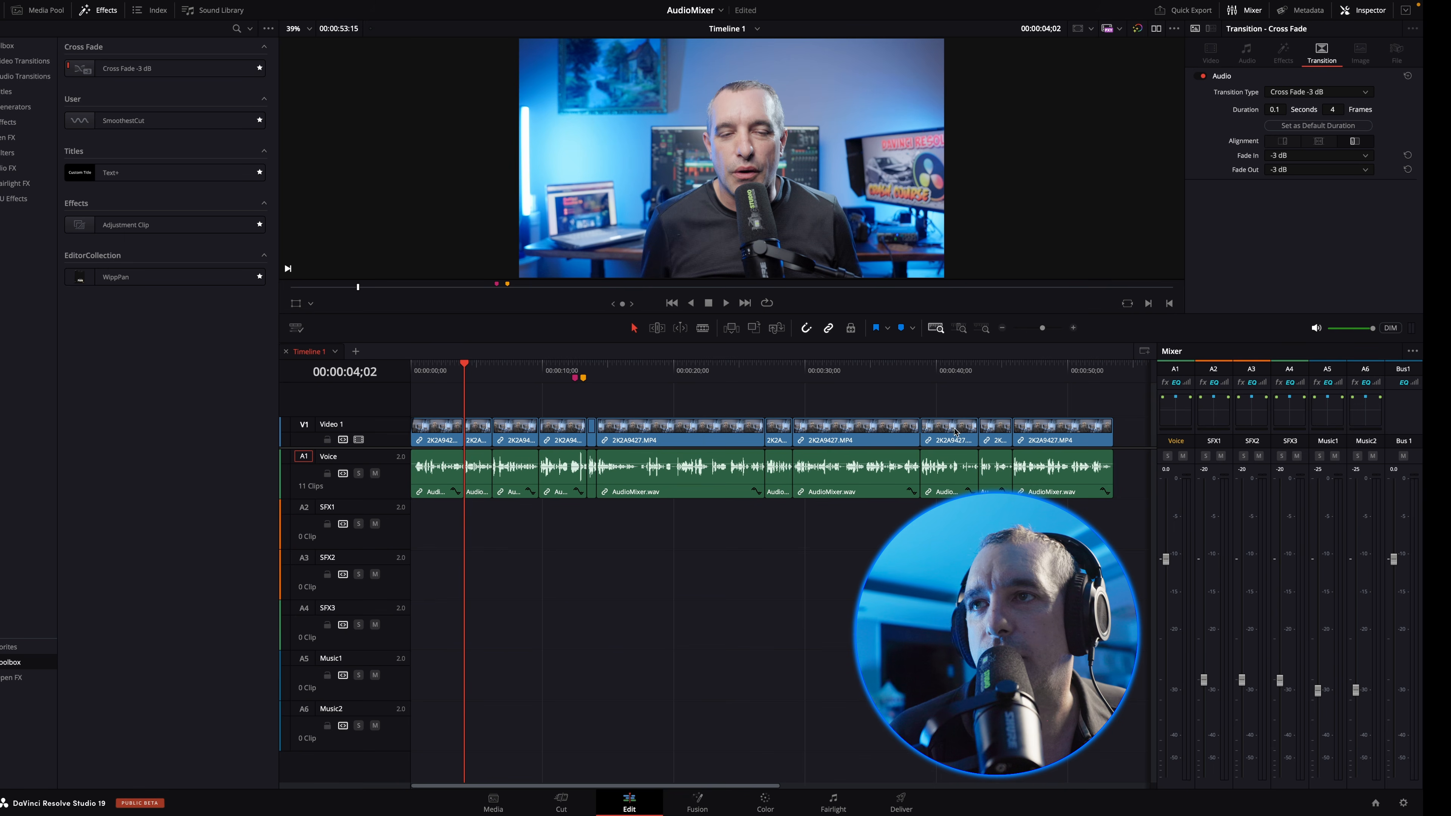
{"action": "left_click", "coordinate": [591, 368]}
{"action": "left_click", "coordinate": [961, 329]}
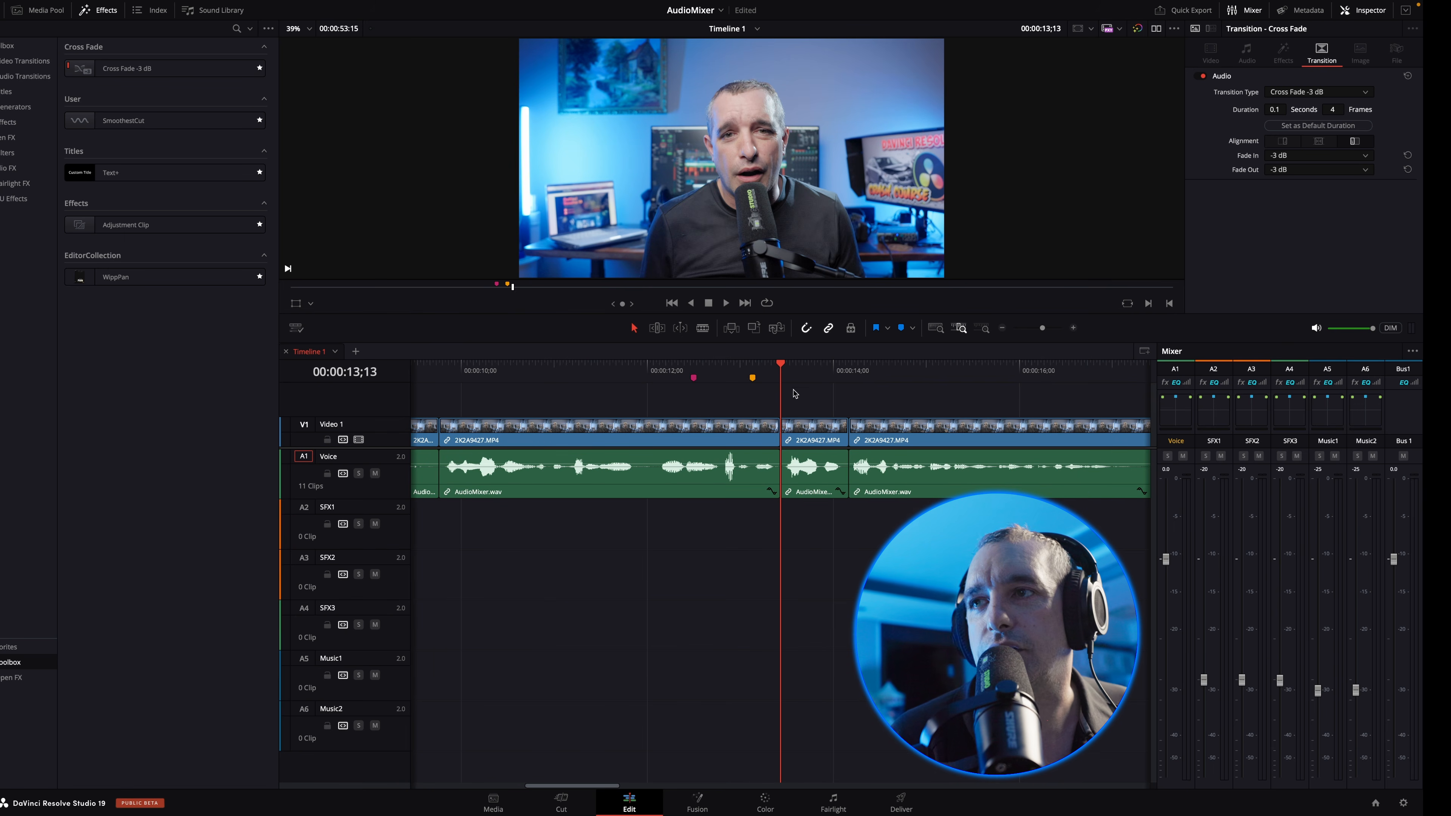
{"action": "left_click", "coordinate": [784, 457]}
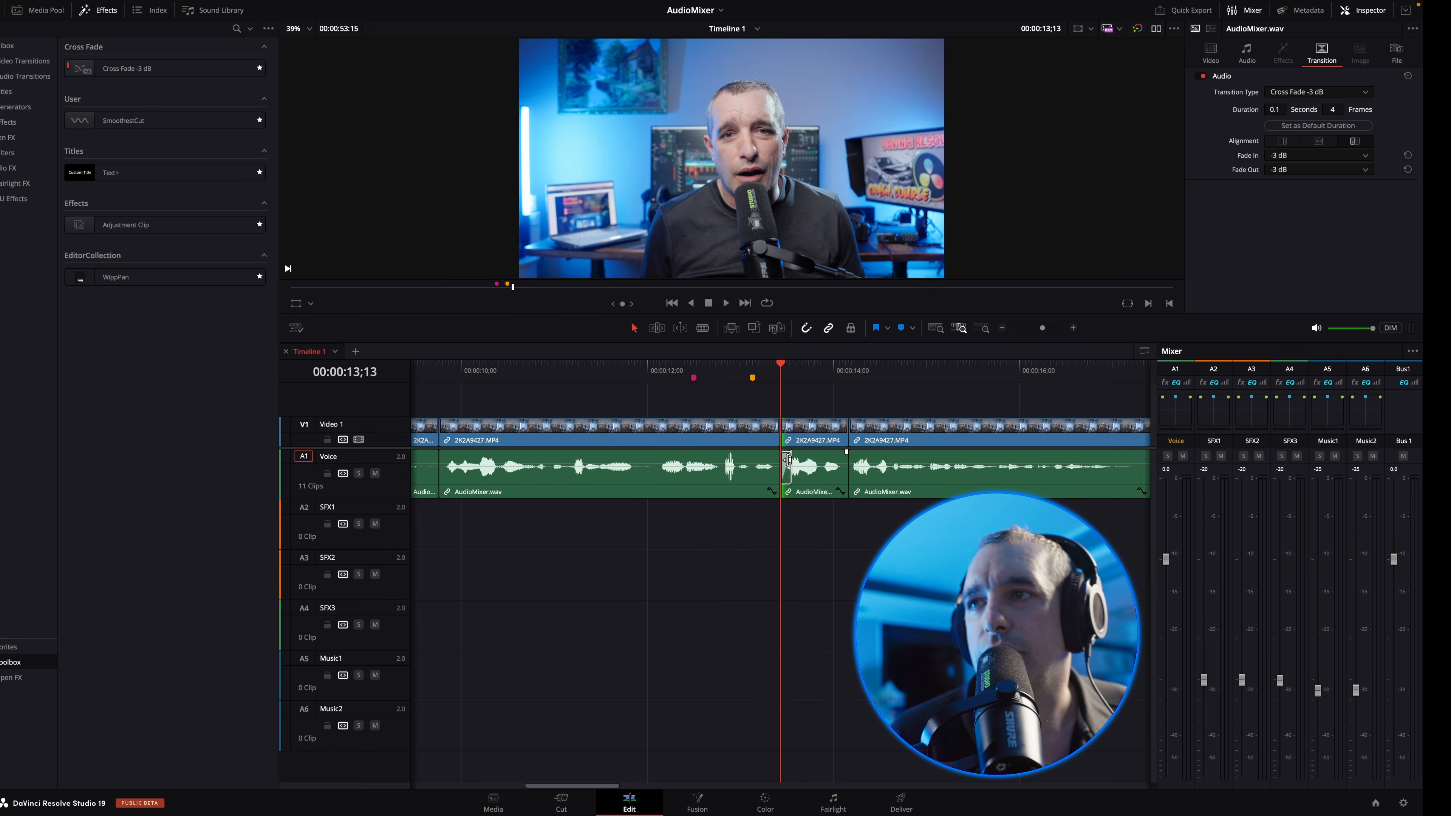
Step: Lengthen the crossfade on the short clip at 00:00:13:13 to 6 frames and play back the cut
{"action": "left_click_drag", "start_coordinate": [791, 459], "coordinate": [797, 460]}
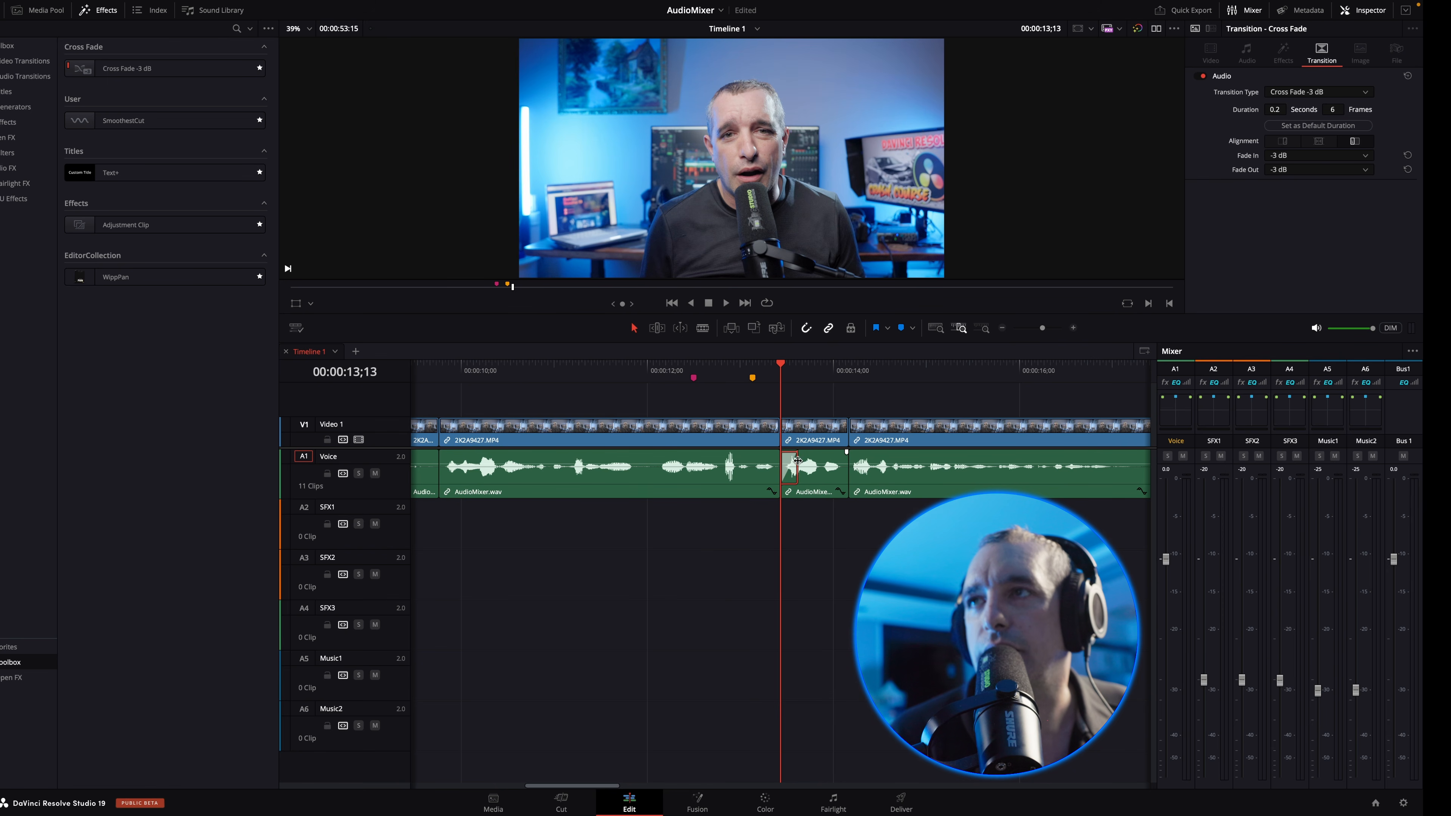
{"action": "key", "text": "space"}
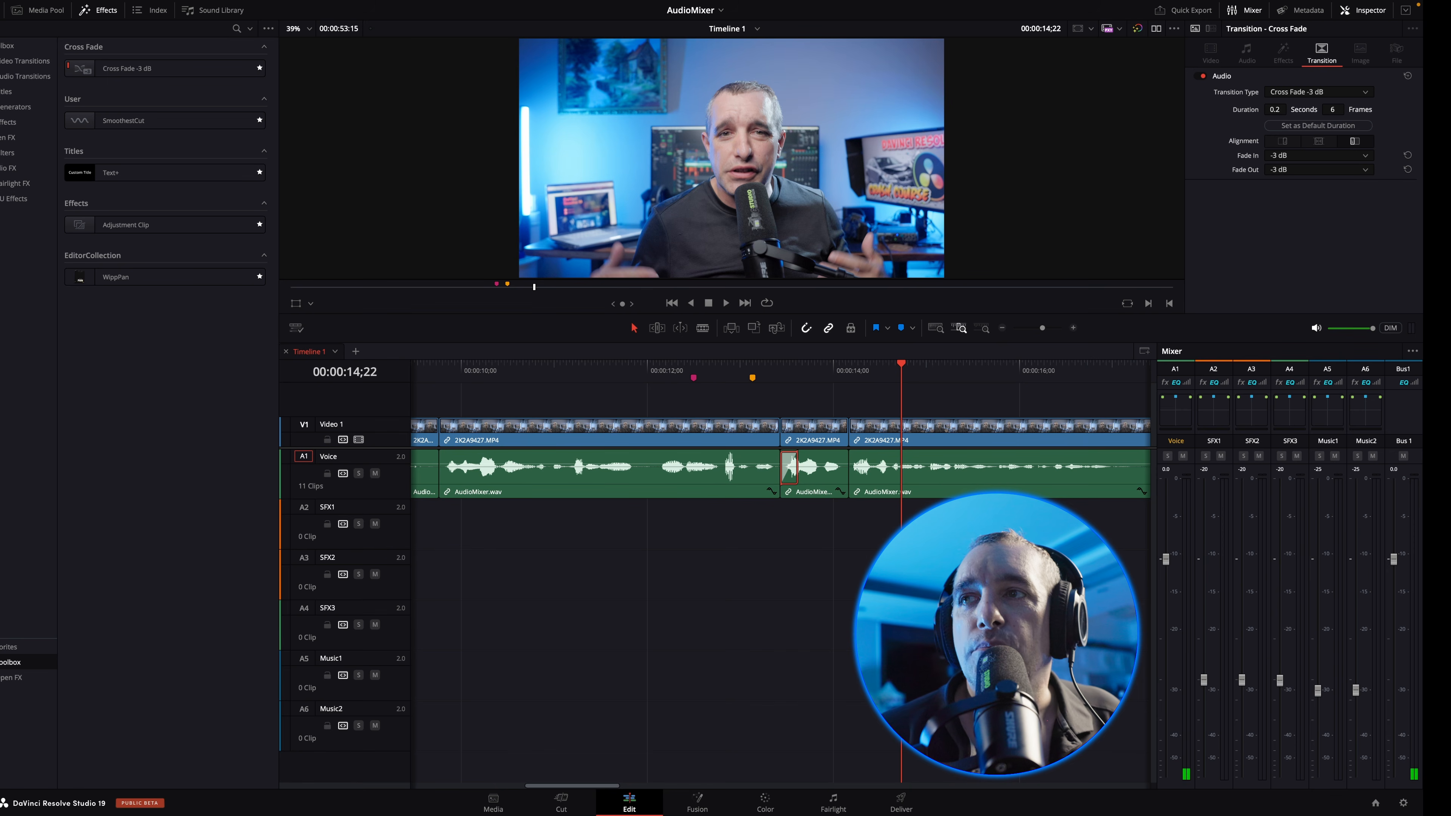
{"action": "mouse_move", "coordinate": [721, 363]}
{"action": "left_mouse_down"}
{"action": "mouse_move", "coordinate": [724, 381]}
{"action": "mouse_move", "coordinate": [696, 366]}
{"action": "left_mouse_up"}
{"action": "key", "text": "space"}
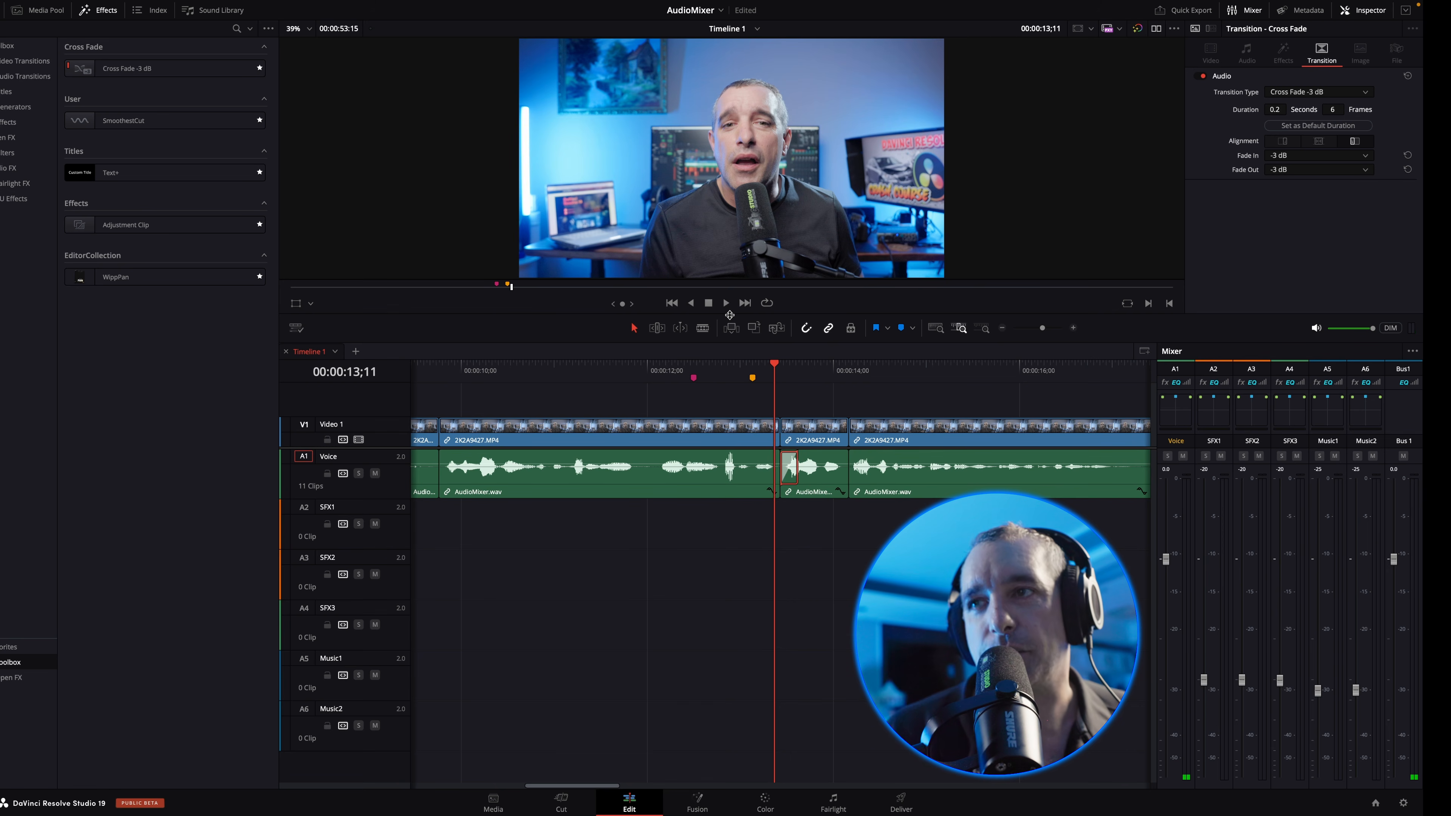
Step: Split the clip on both sides of the loud waveform spike before 00:00:12:29 and select the isolated piece
{"action": "left_click", "coordinate": [719, 369]}
{"action": "key", "text": "Right"}
{"action": "key", "text": "ctrl+b"}
{"action": "left_click_drag", "start_coordinate": [748, 366], "coordinate": [737, 367]}
{"action": "key", "text": "ctrl+b"}
{"action": "left_click", "coordinate": [730, 464]}
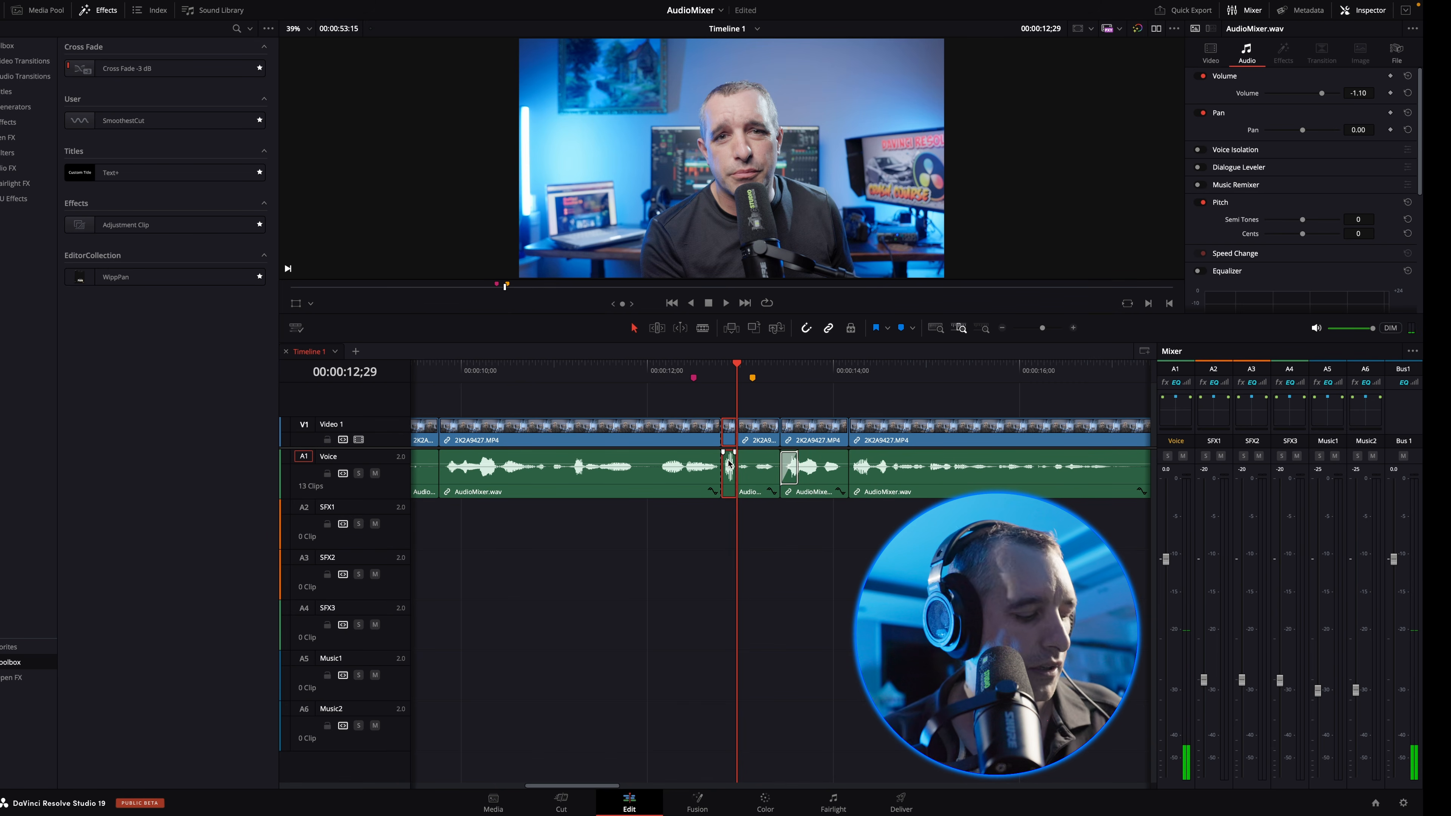
Step: Undo both splits around the waveform spike
{"action": "key", "text": "ctrl+z"}
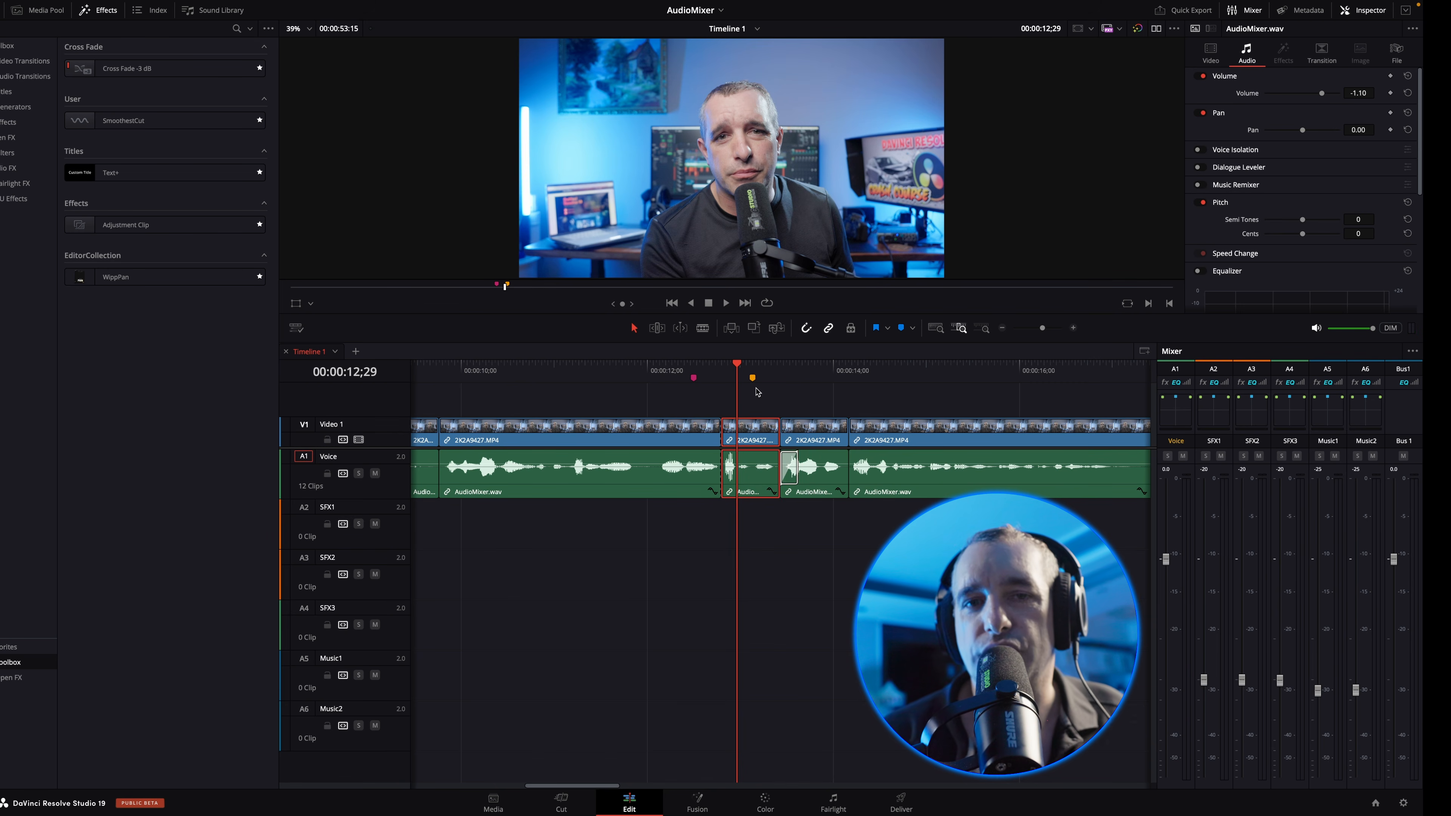
{"action": "key", "text": "ctrl+z"}
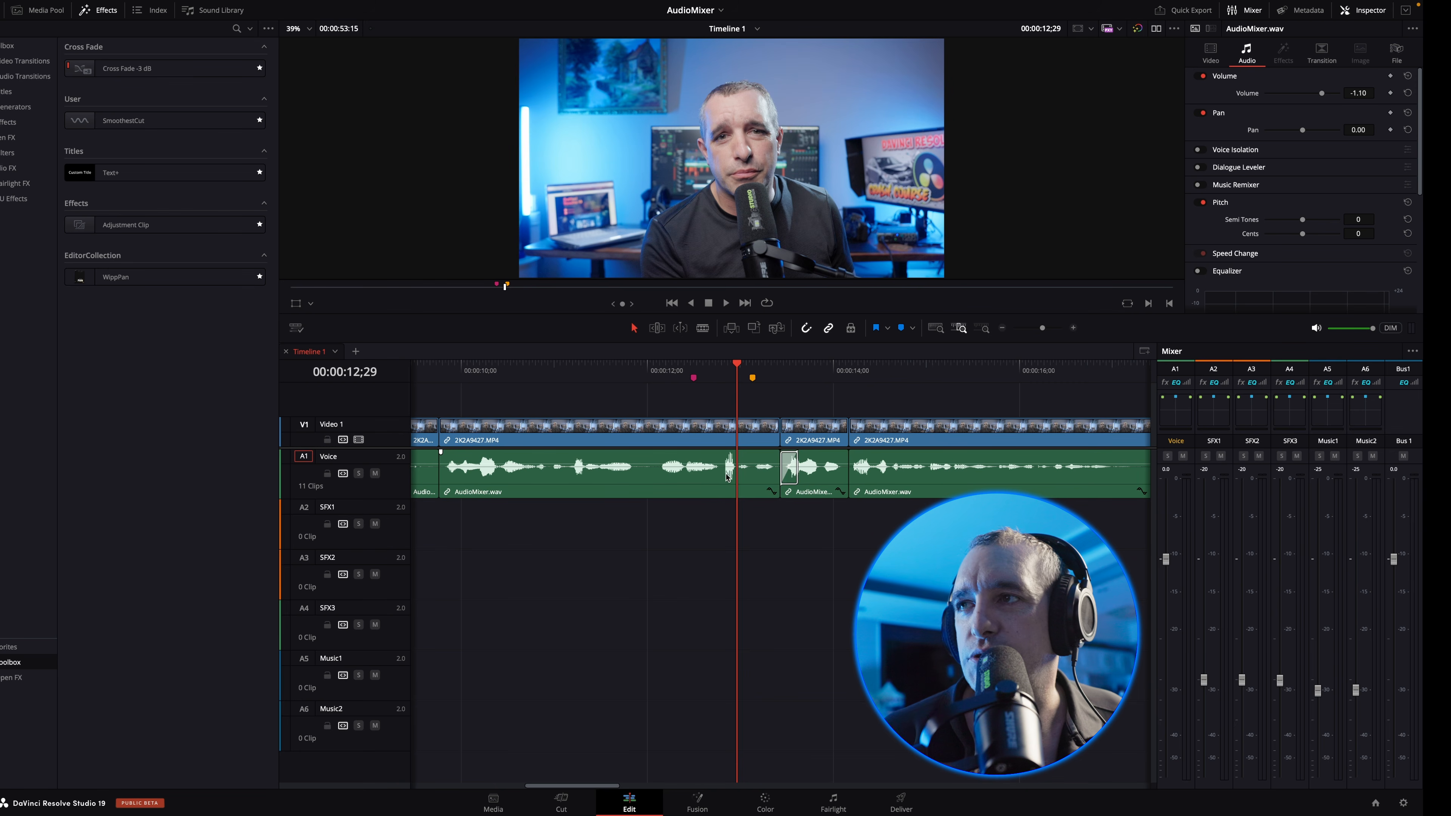
Step: Add volume keyframes just before and at the start of the loud waveform spike before 00:00:12:29 in the voice clip
{"action": "left_click", "coordinate": [983, 329]}
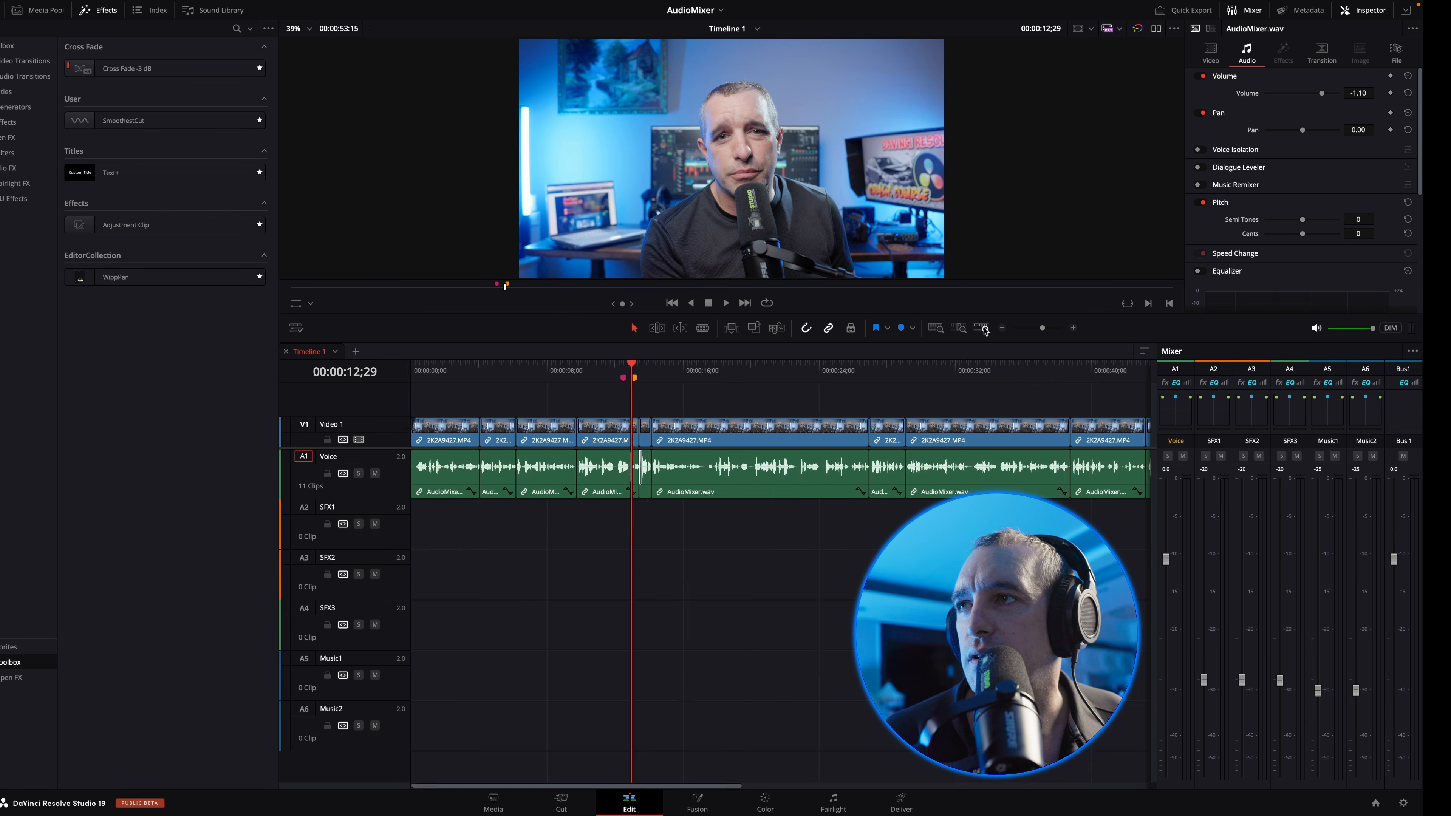
{"action": "left_click", "coordinate": [959, 328]}
{"action": "scroll", "coordinate": [792, 473], "scroll_direction": "up", "scroll_amount": 3}
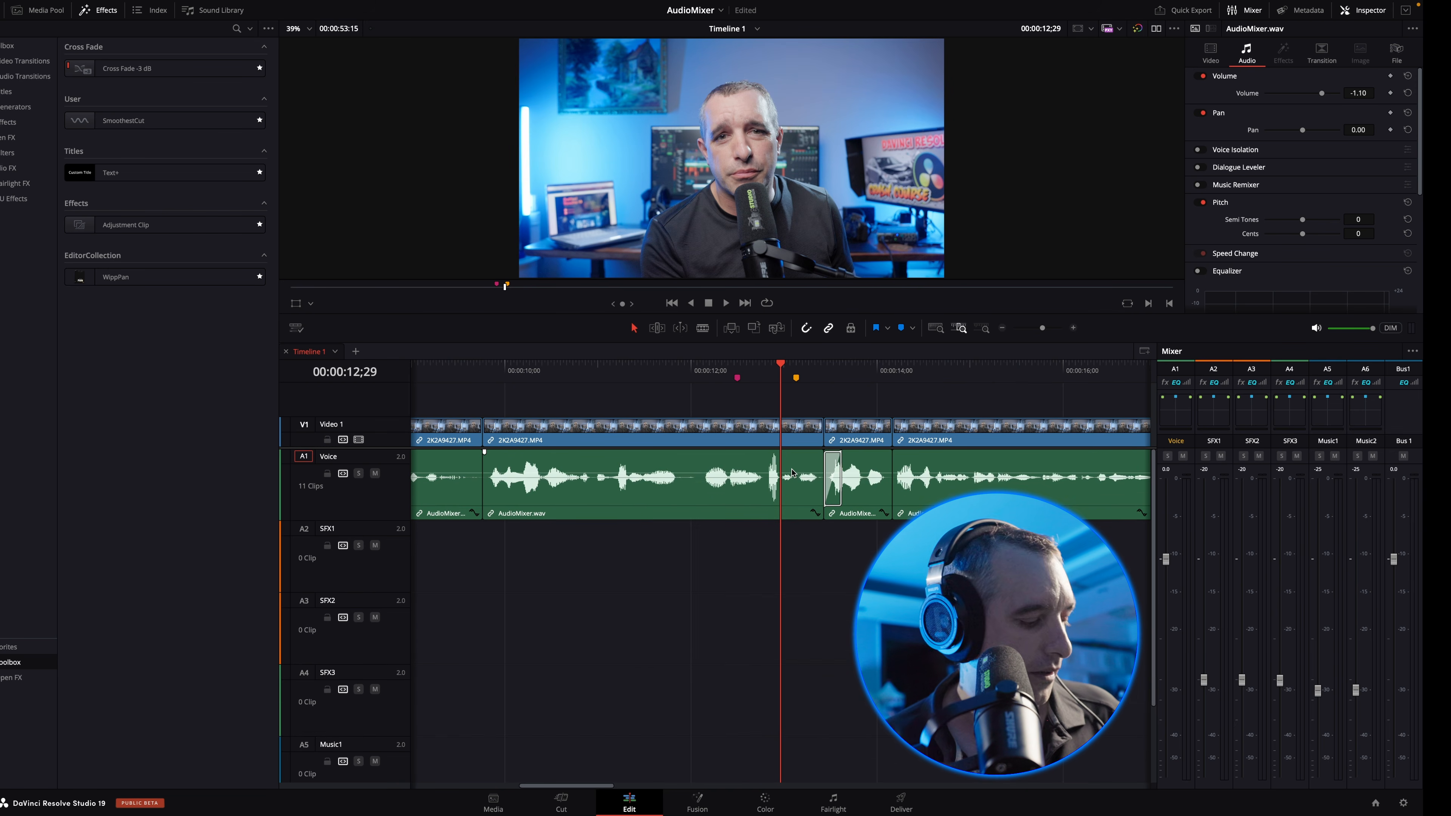
{"action": "scroll", "coordinate": [792, 473], "scroll_direction": "up", "scroll_amount": 2}
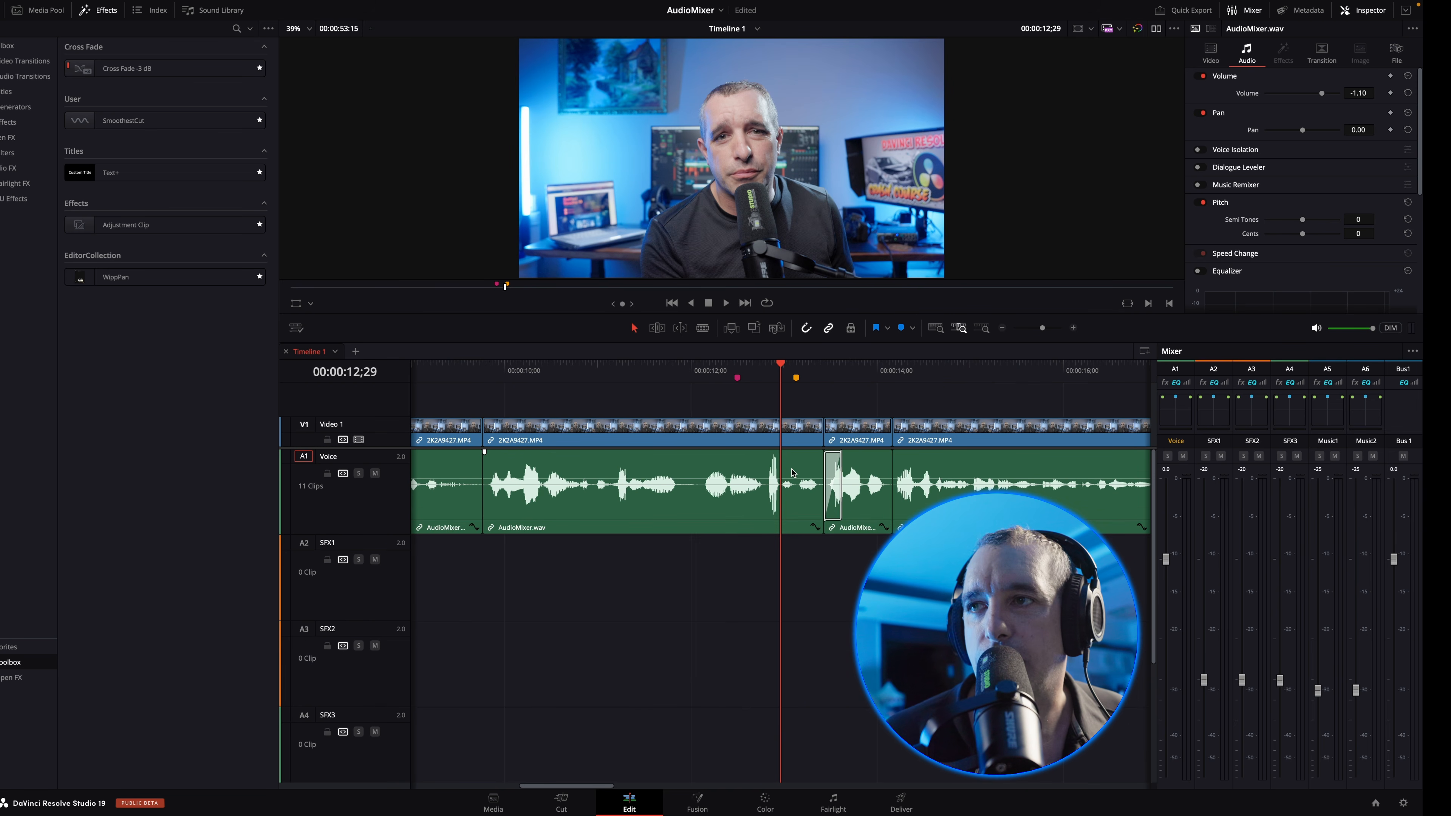
{"action": "scroll", "coordinate": [792, 473], "scroll_direction": "up", "scroll_amount": 6}
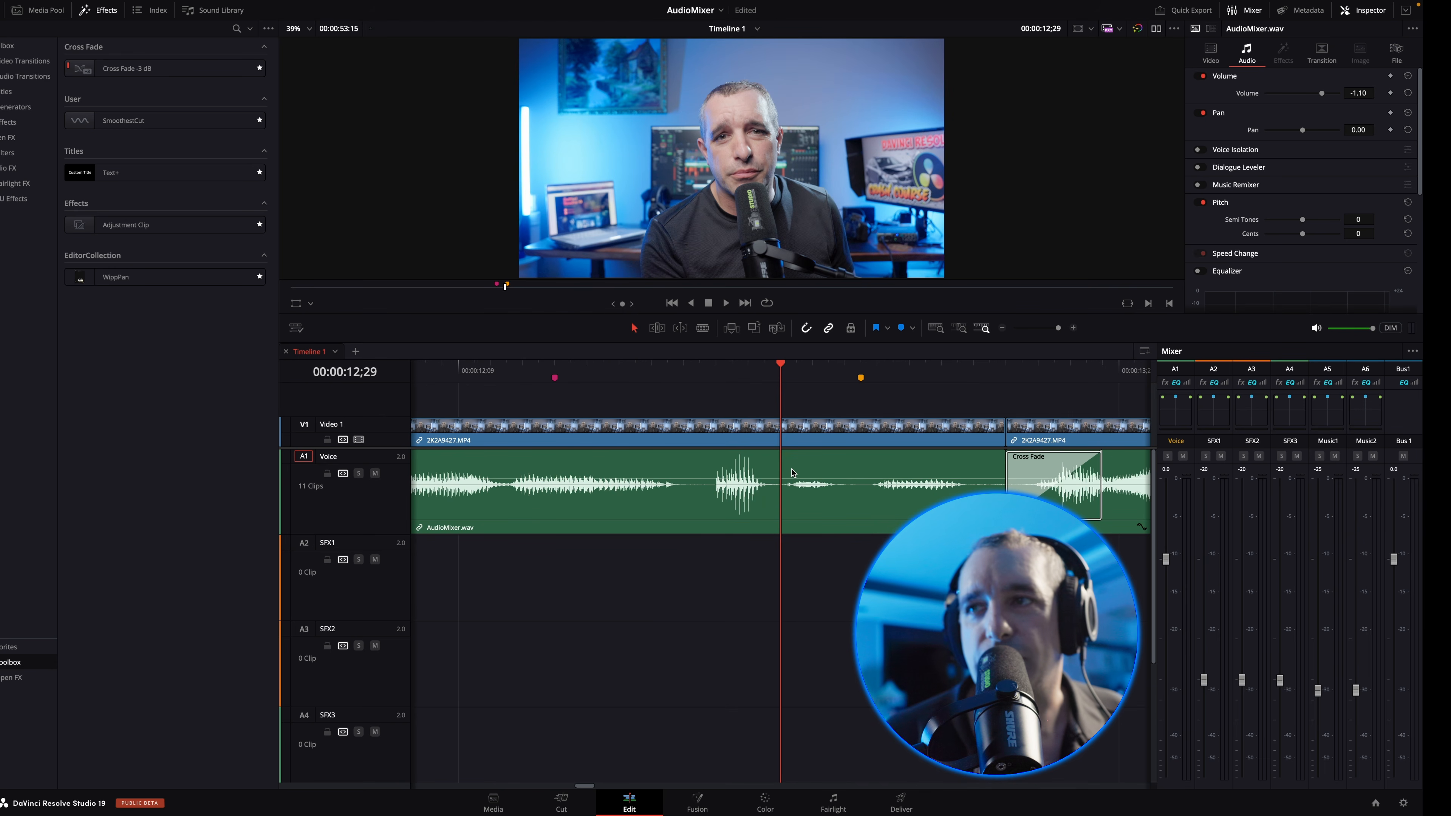
{"action": "scroll", "coordinate": [834, 463], "scroll_direction": "left", "scroll_amount": 4}
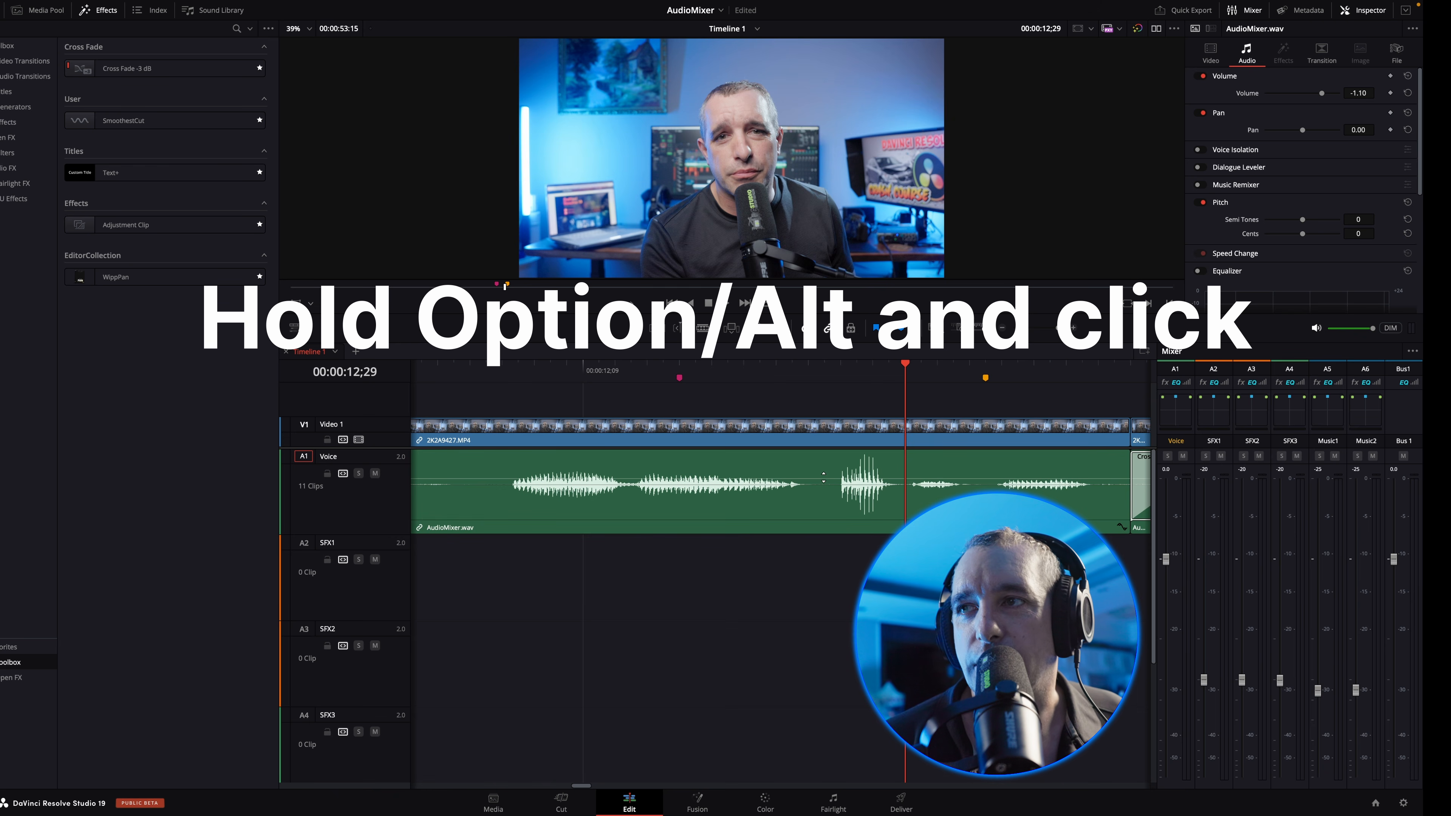
{"action": "left_click", "coordinate": [823, 480], "text": "alt"}
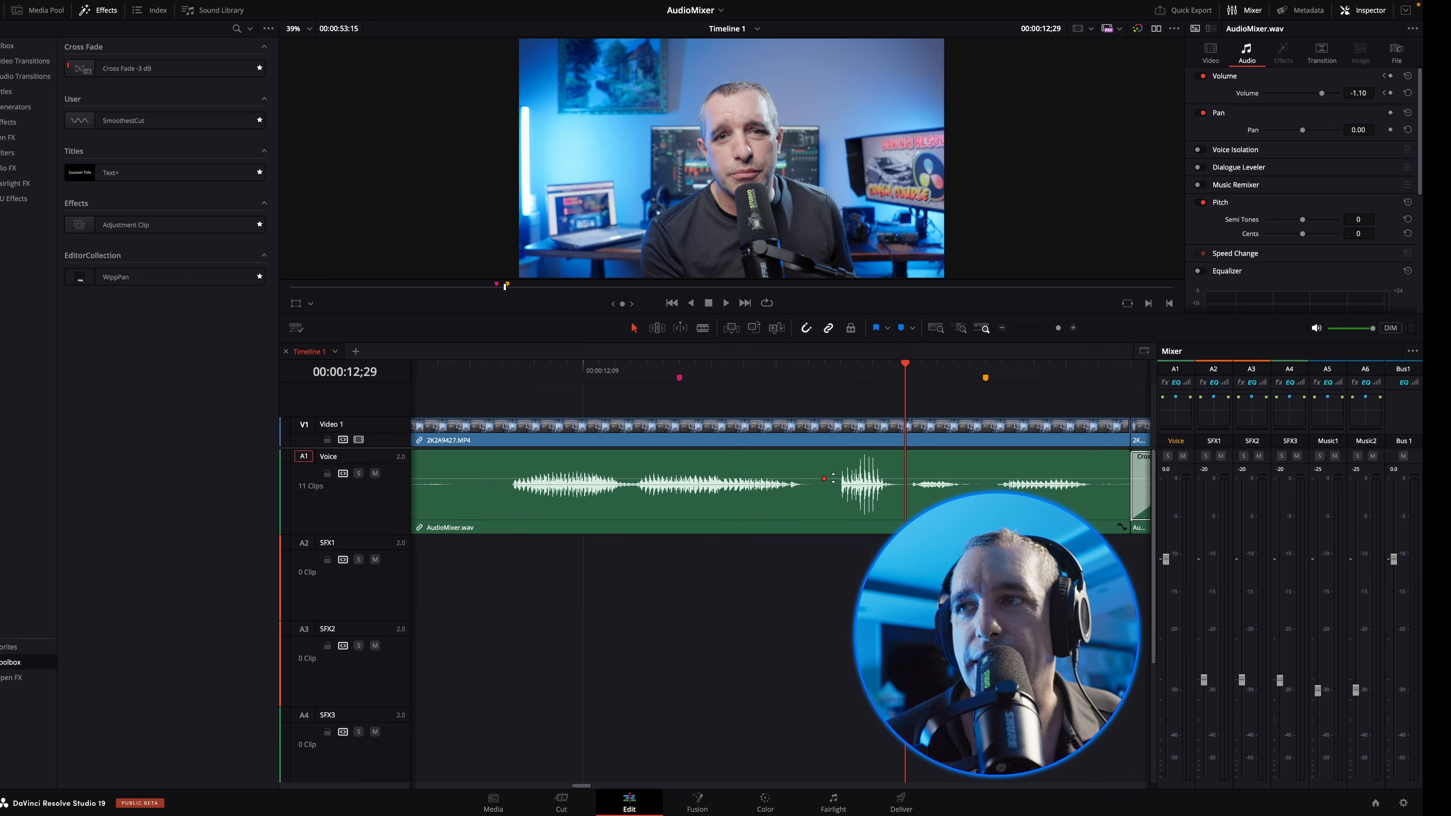
{"action": "left_click", "coordinate": [839, 478], "text": "alt"}
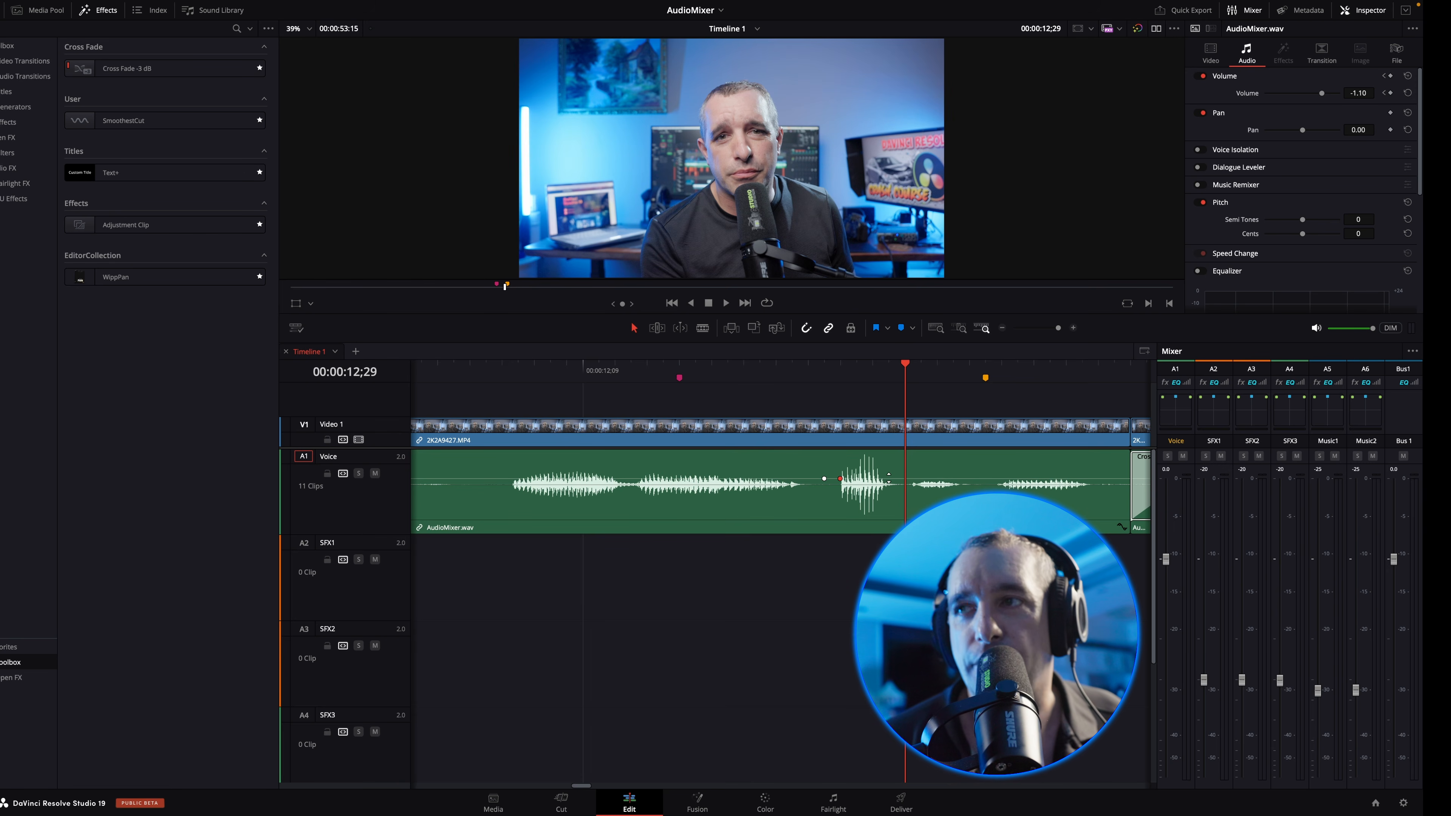
Step: Add the closing volume keyframes after the spike, lower the inner keyframes to reduce its volume, and play back the section
{"action": "left_click", "coordinate": [825, 478]}
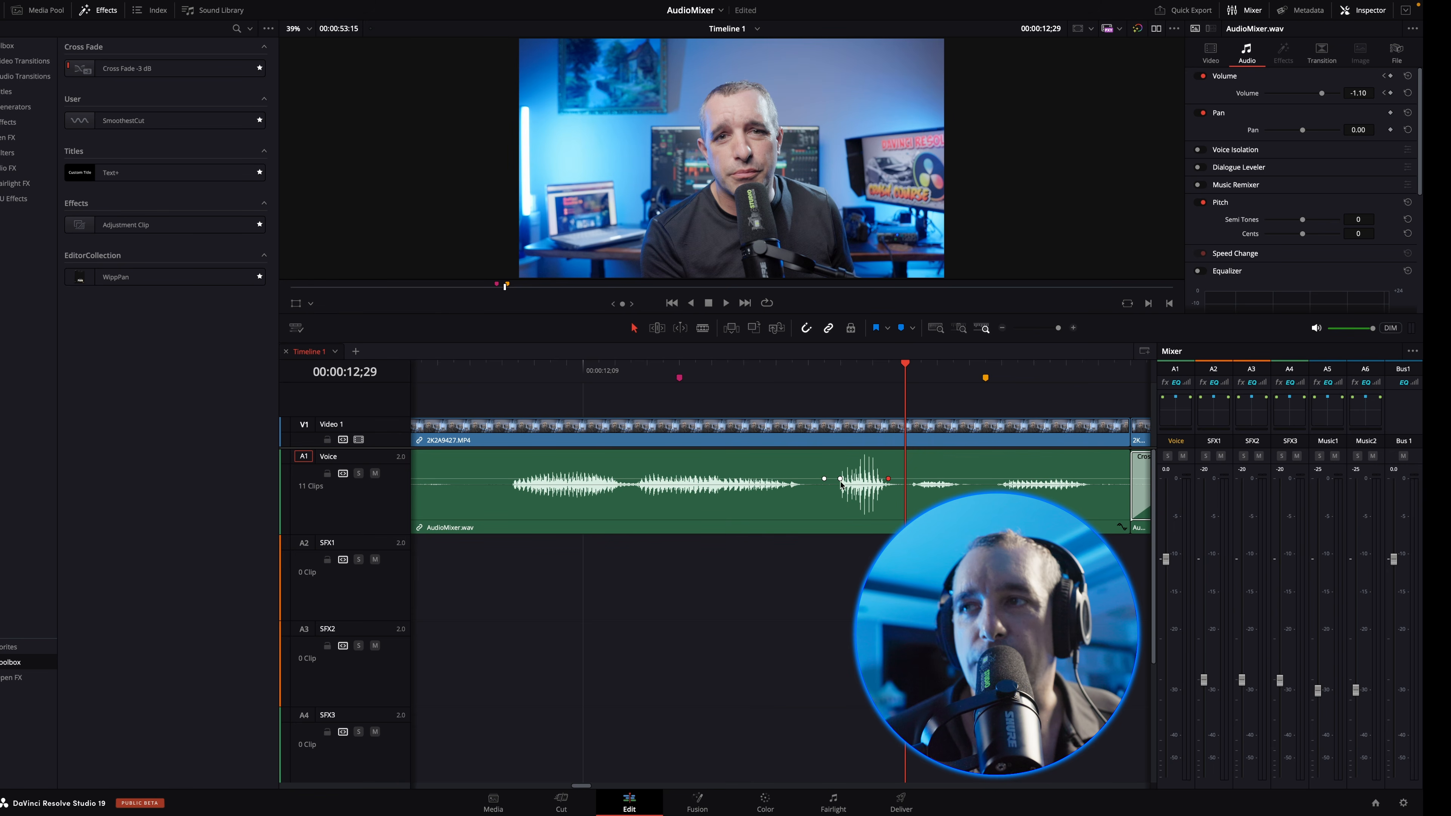
{"action": "left_click_drag", "start_coordinate": [841, 479], "coordinate": [839, 481]}
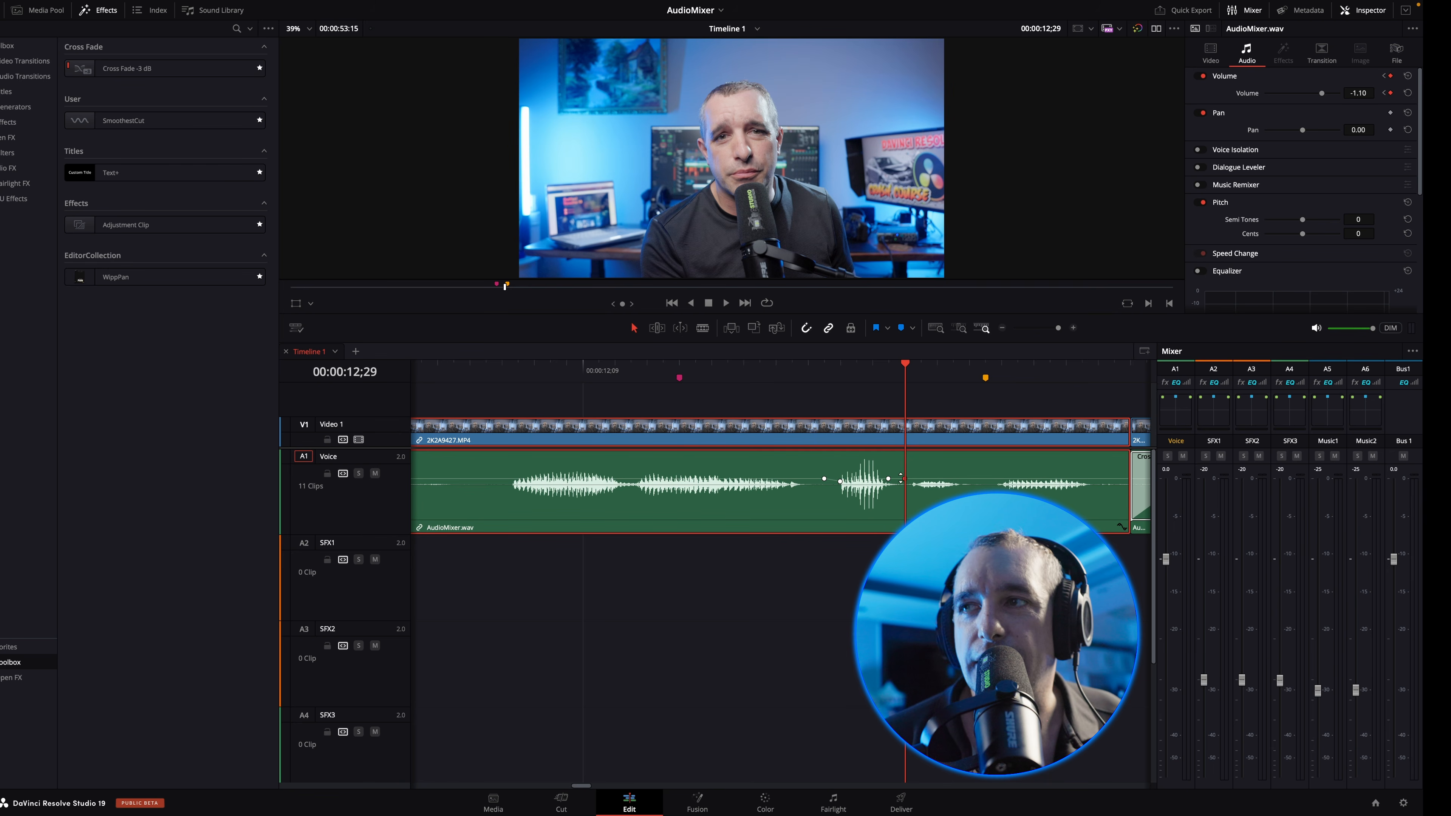
{"action": "left_click_drag", "start_coordinate": [889, 477], "coordinate": [888, 483]}
{"action": "left_click", "coordinate": [760, 369]}
{"action": "key", "text": "space"}
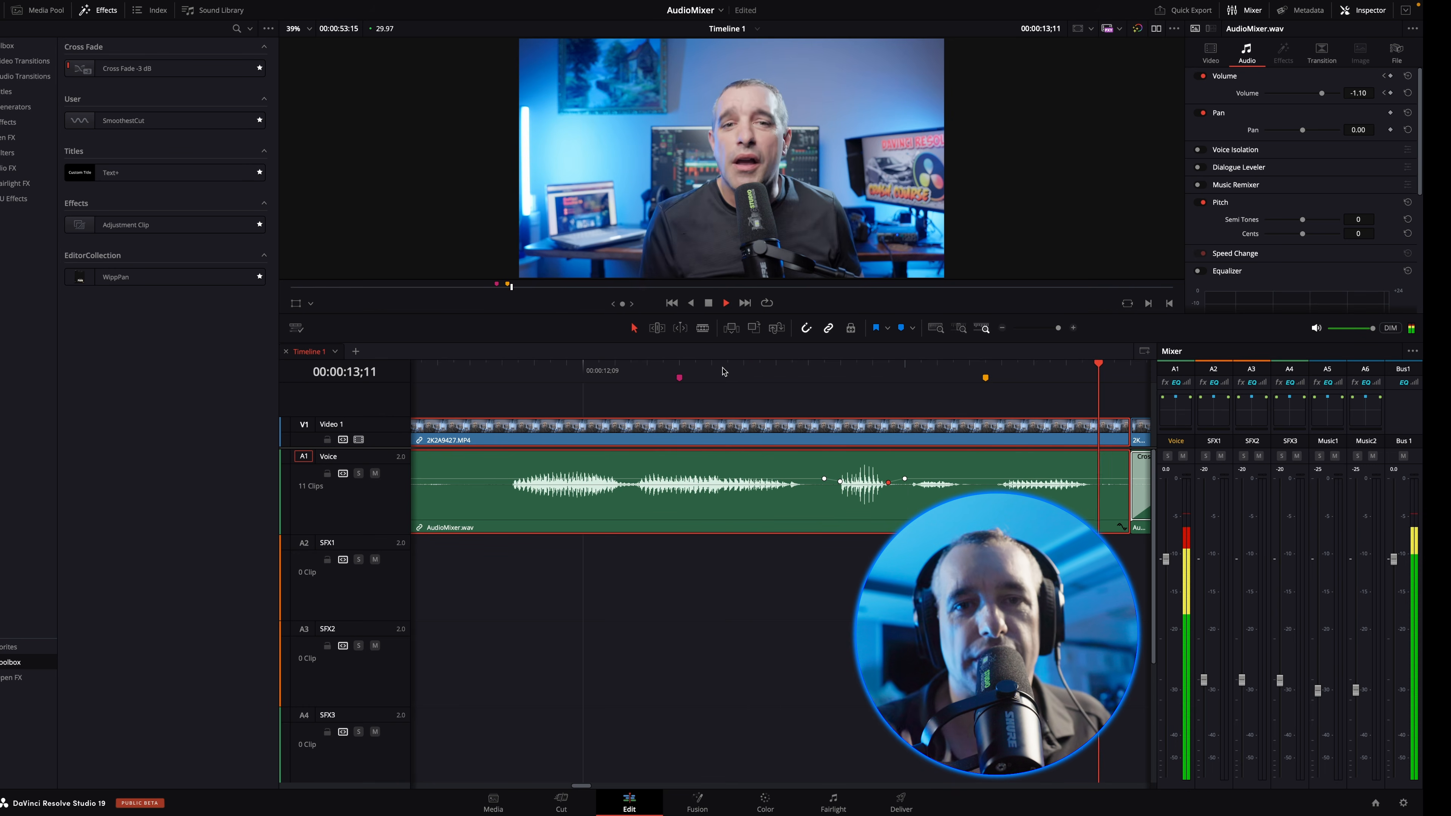
{"action": "key", "text": "space"}
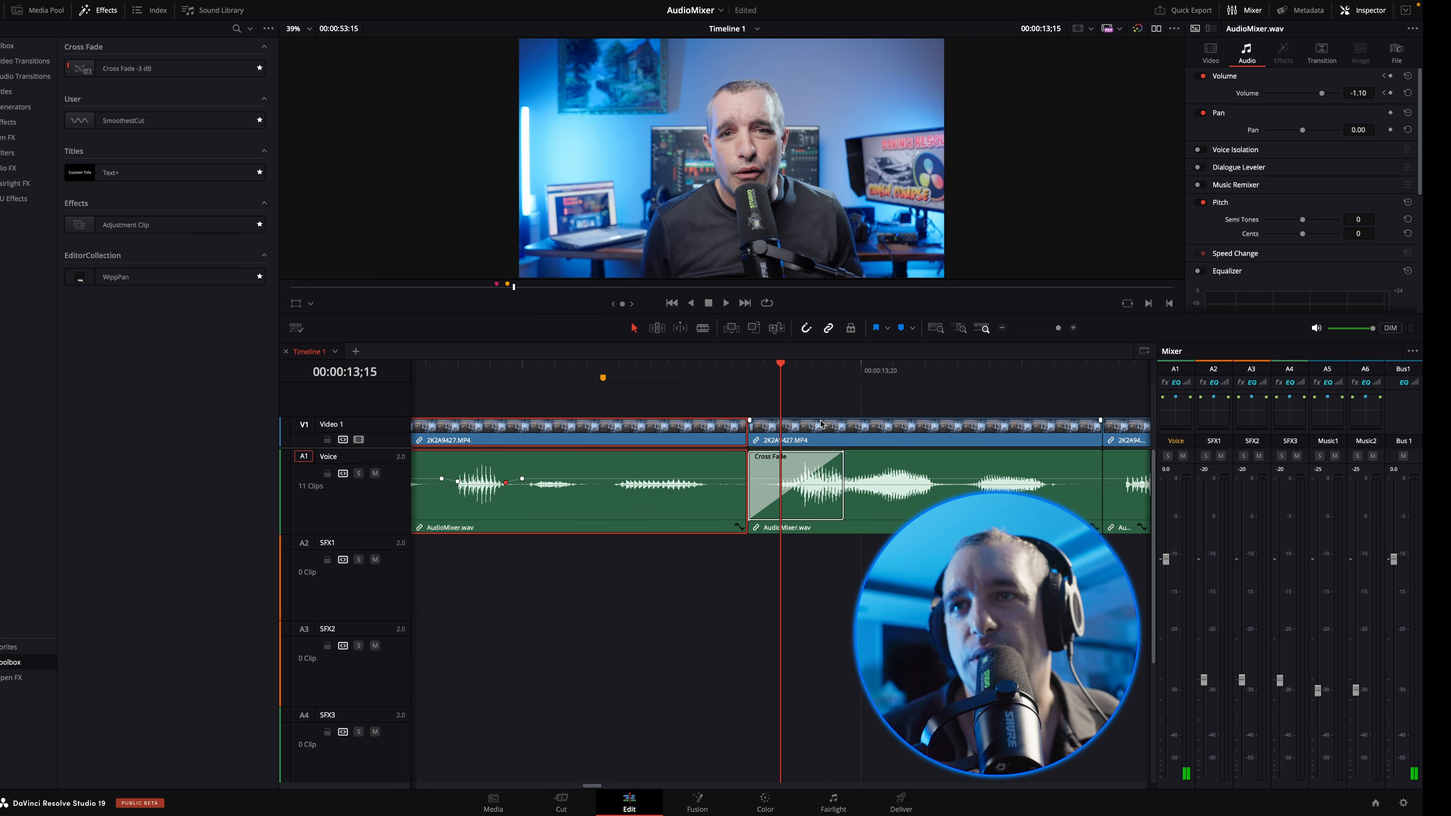
Step: Switch to the Fairlight page and solo the Voice track
{"action": "key", "text": "shift+z"}
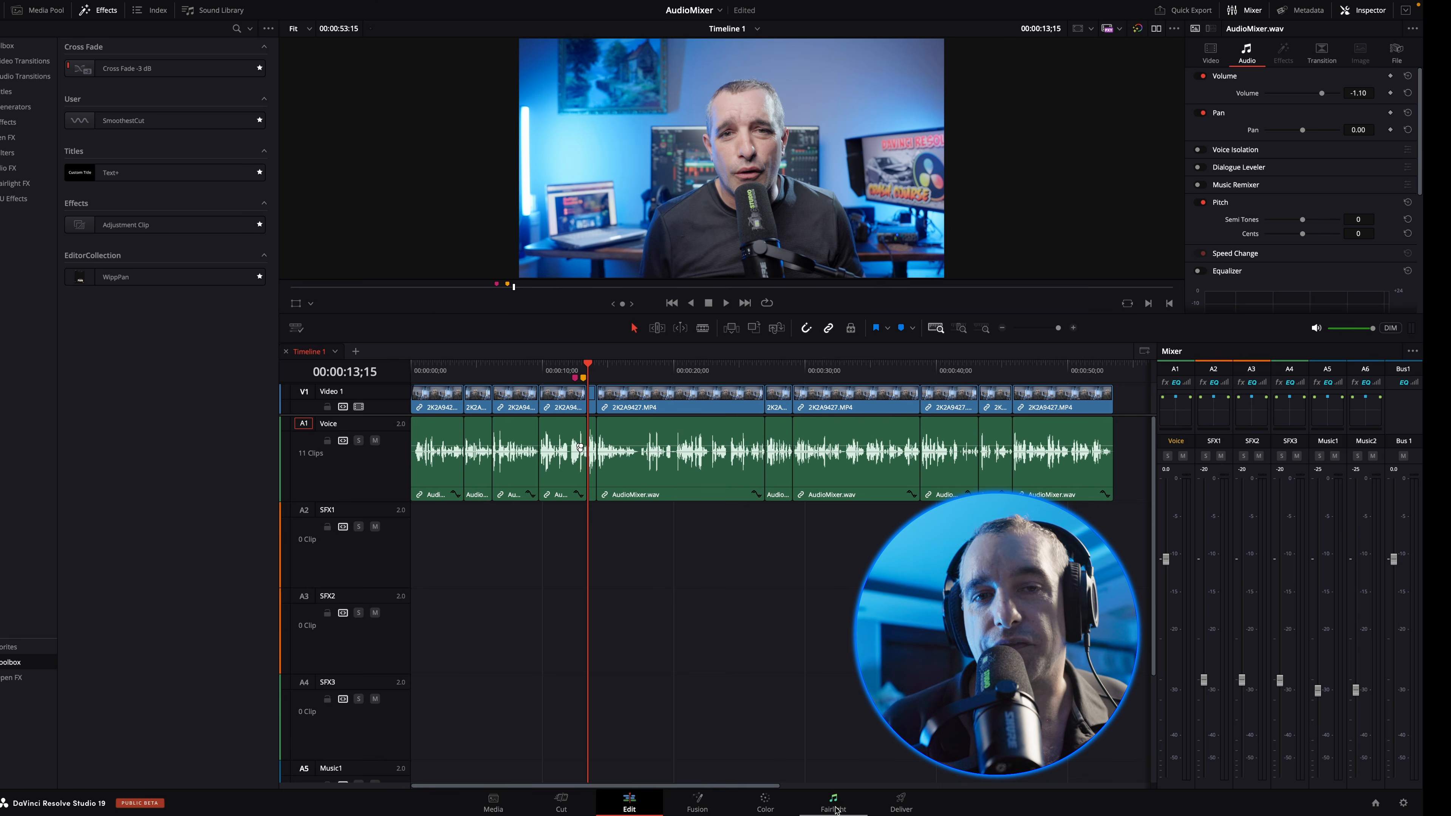
{"action": "left_click", "coordinate": [845, 797]}
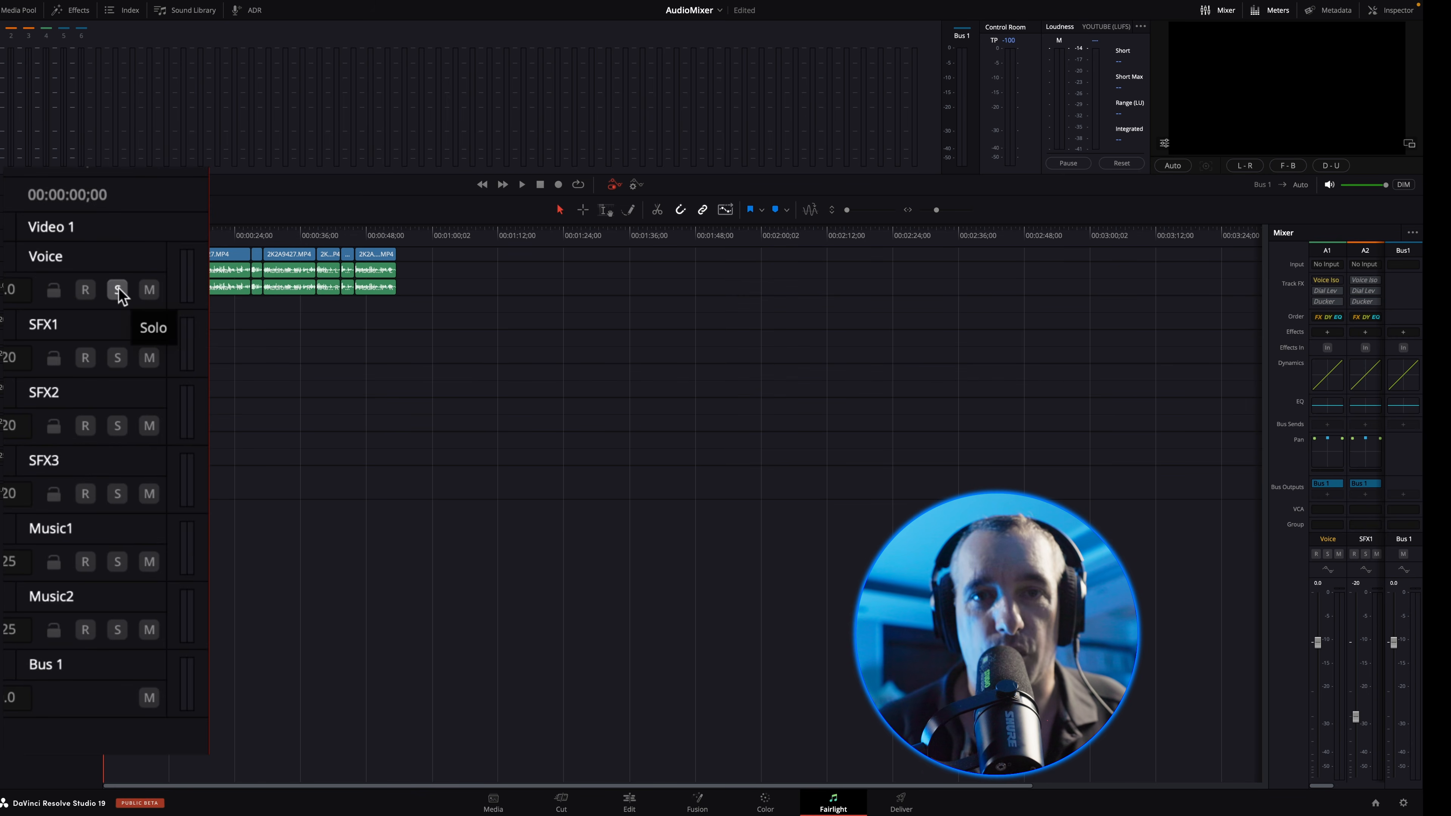
{"action": "left_click", "coordinate": [118, 290]}
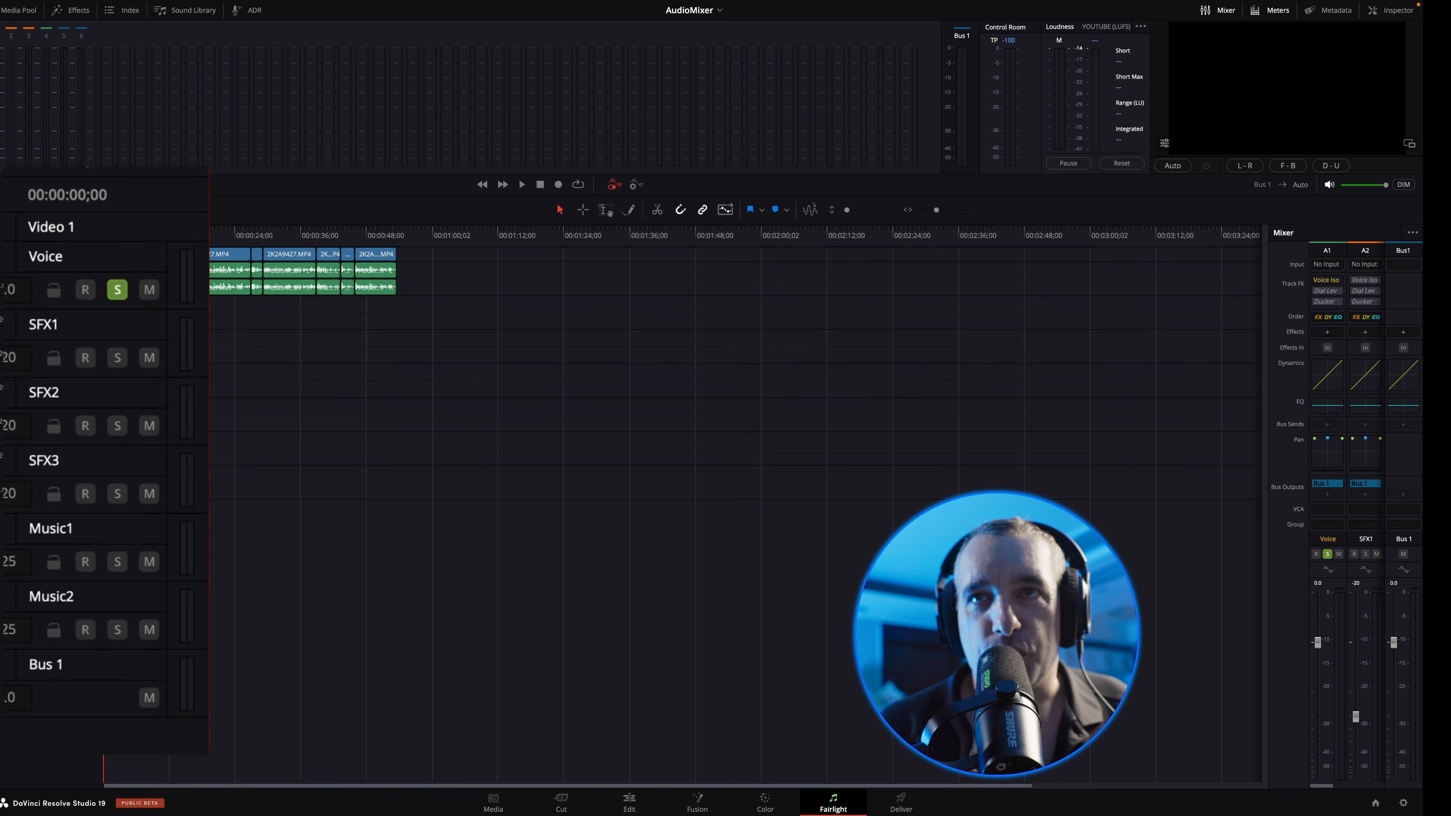
{"action": "left_click", "coordinate": [149, 289]}
{"action": "left_click", "coordinate": [150, 289]}
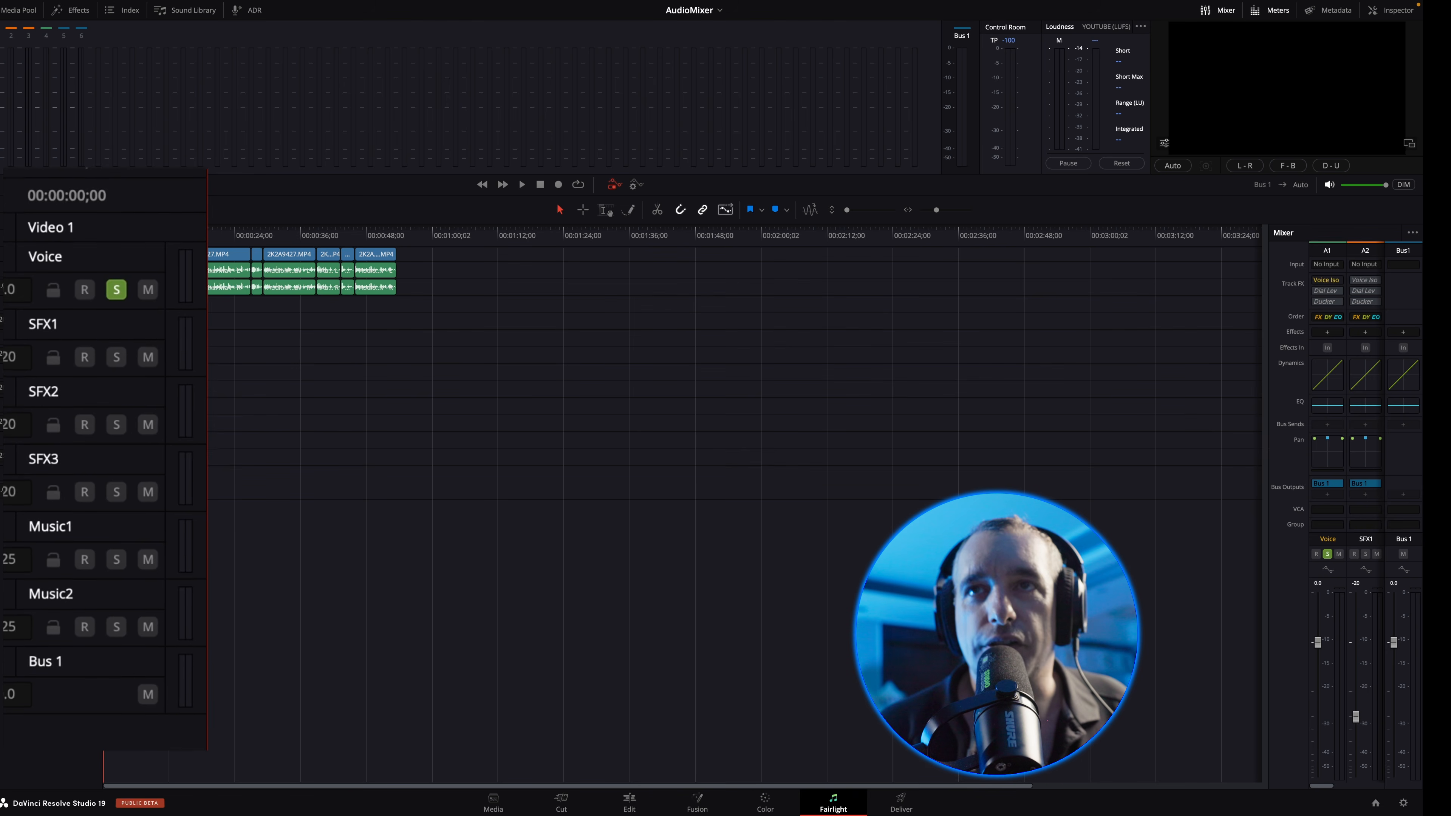
Step: Mark a playback range from 00:00:00:03 to 00:00:43:07 and turn on looping
{"action": "key", "text": "space"}
{"action": "key", "text": "space"}
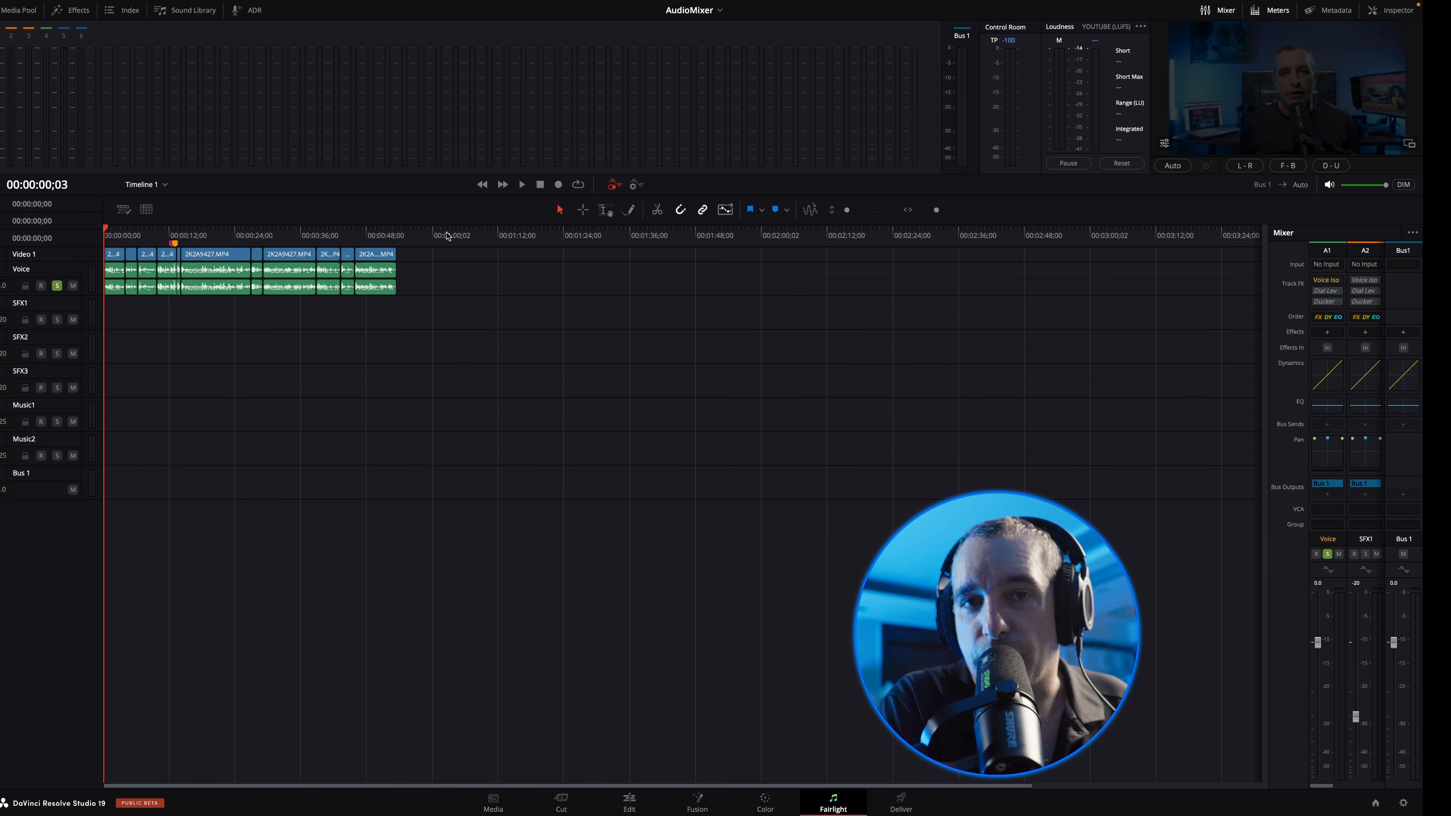
{"action": "key", "text": "i"}
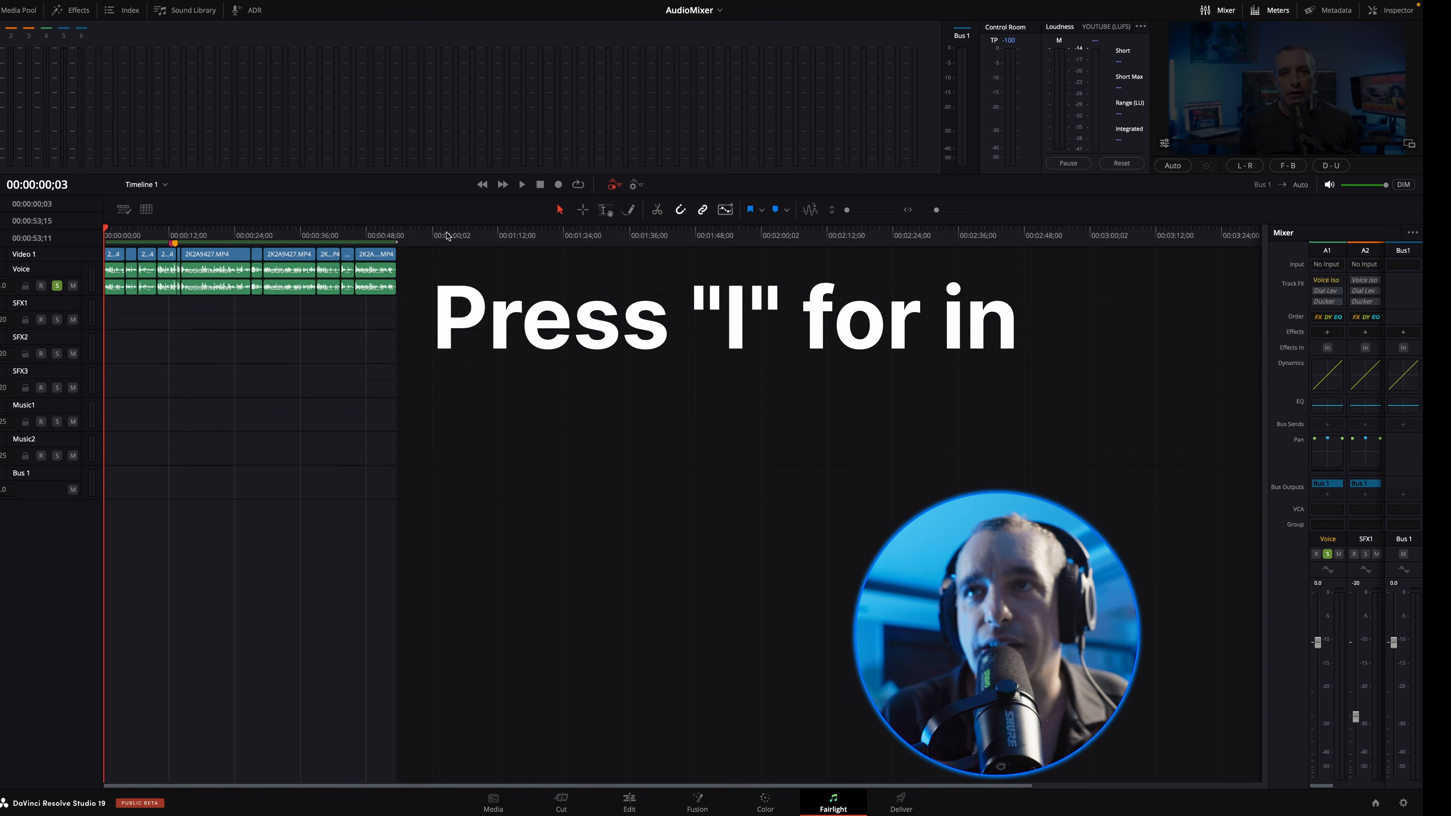
{"action": "left_click", "coordinate": [341, 232]}
{"action": "key", "text": "o"}
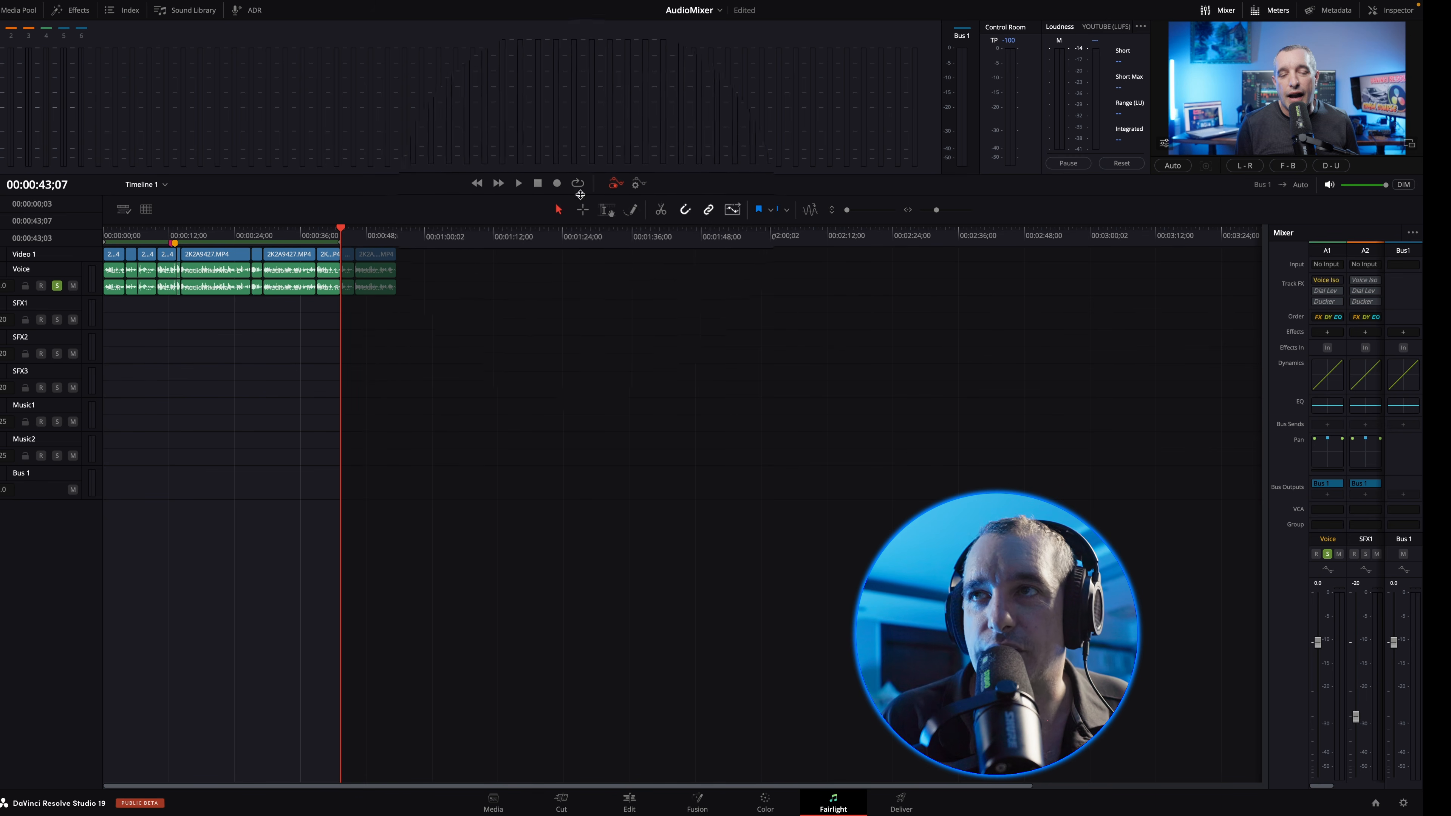
{"action": "left_click", "coordinate": [571, 161]}
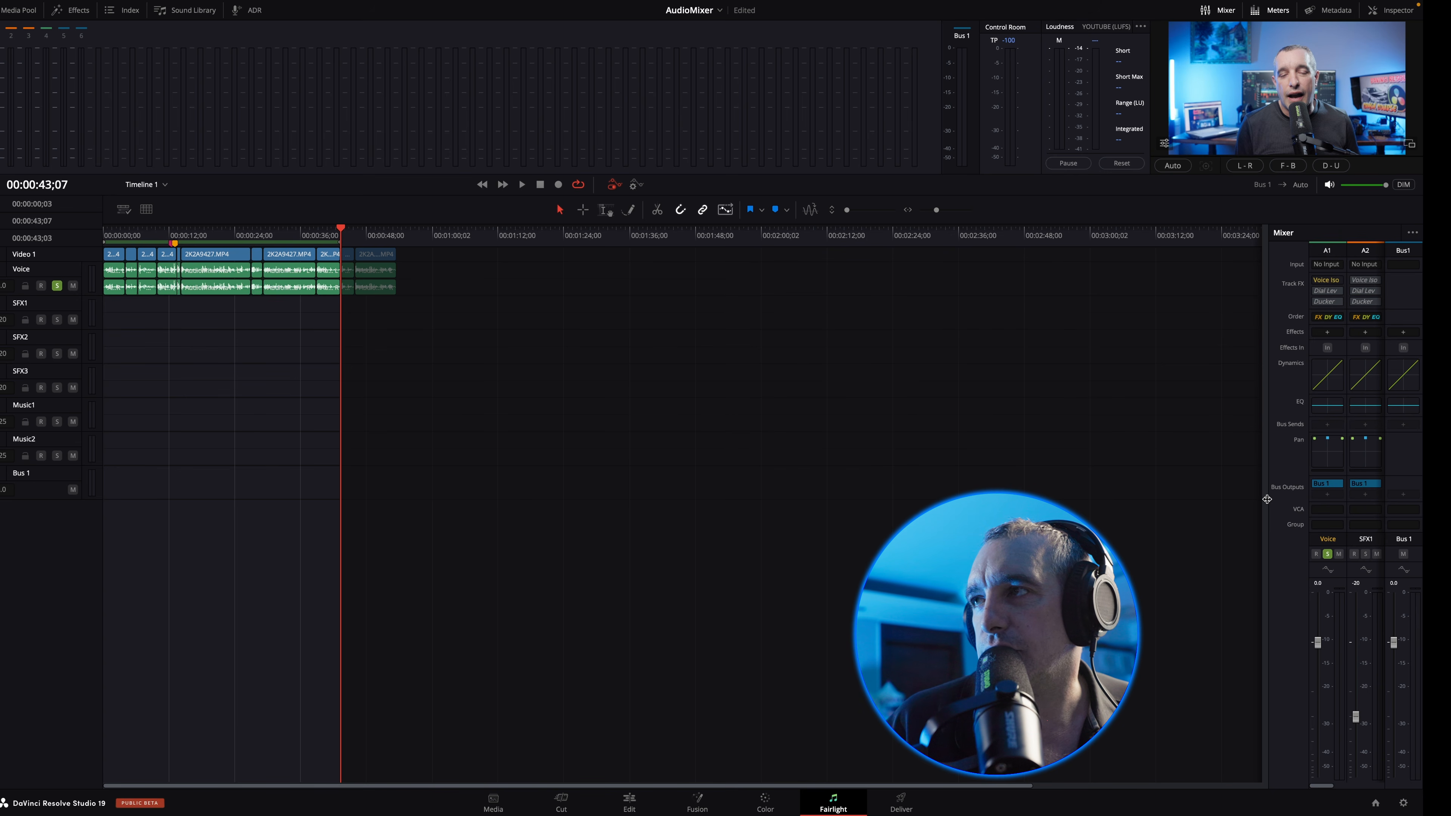
Step: Open the Voice track's equalizer from the mixer and change Band 2 and Band 5 to the bell filter shape
{"action": "left_click_drag", "start_coordinate": [1268, 441], "coordinate": [1115, 441]}
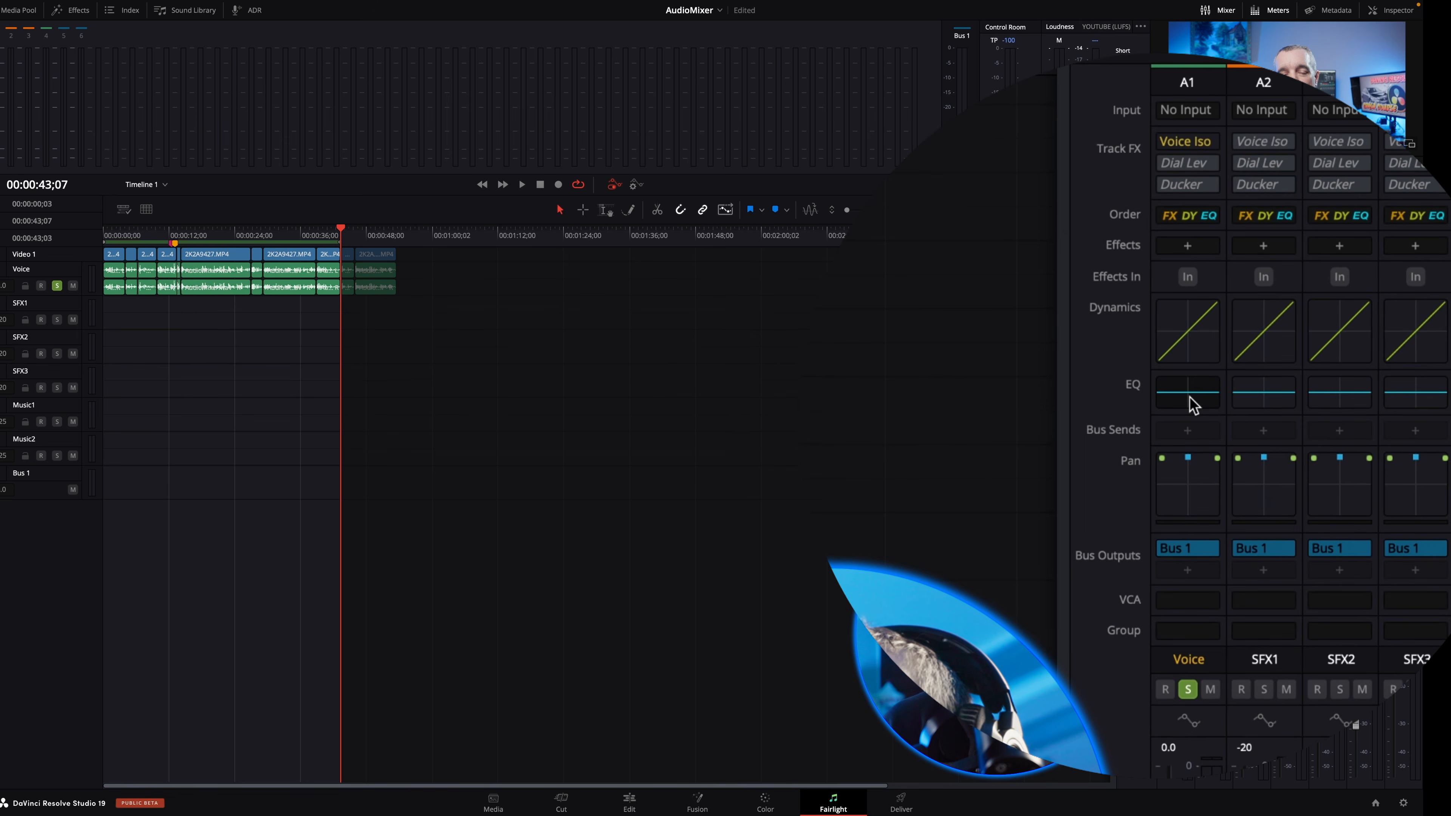
{"action": "double_click", "coordinate": [1189, 399]}
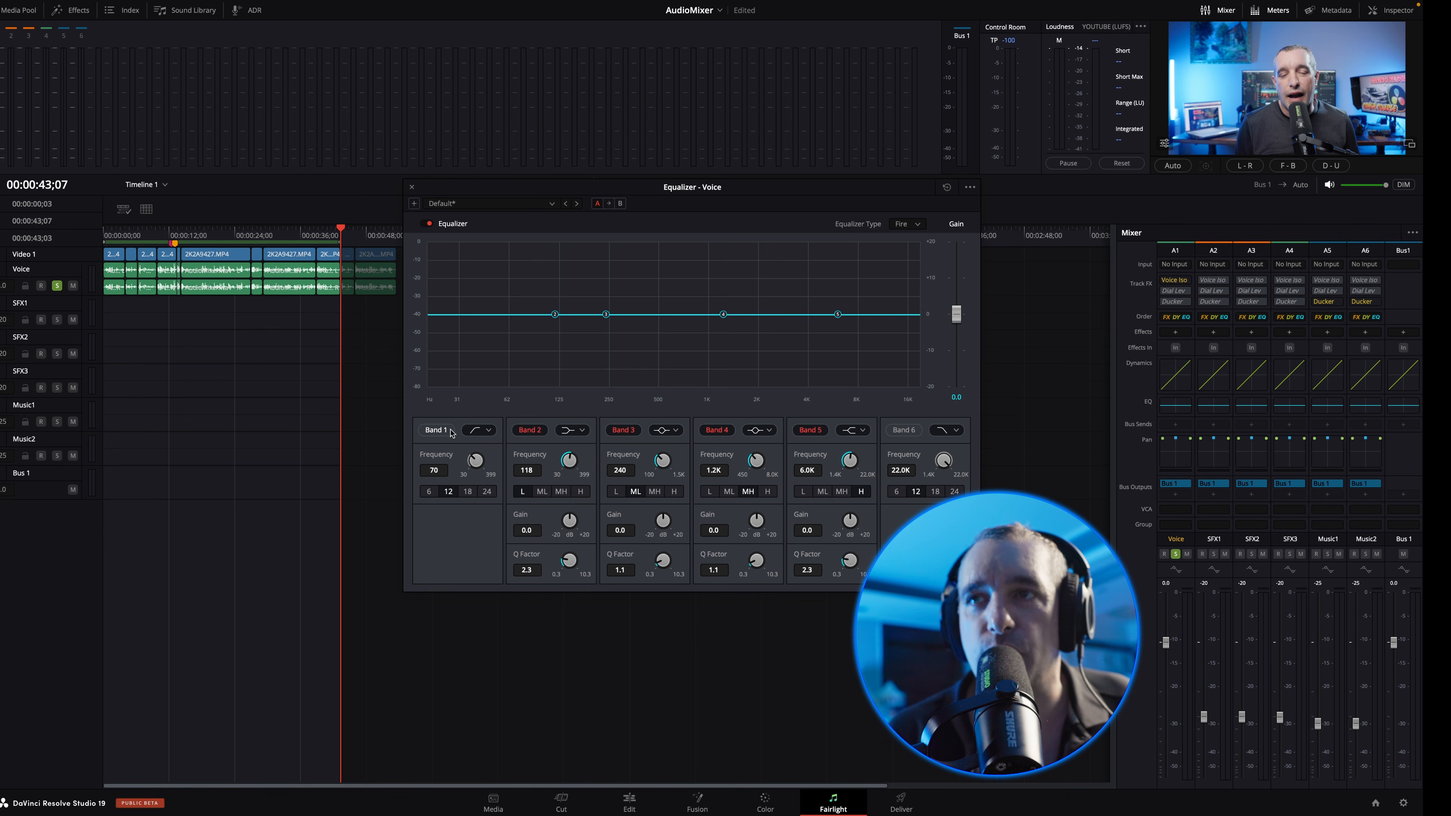
{"action": "left_click", "coordinate": [442, 432]}
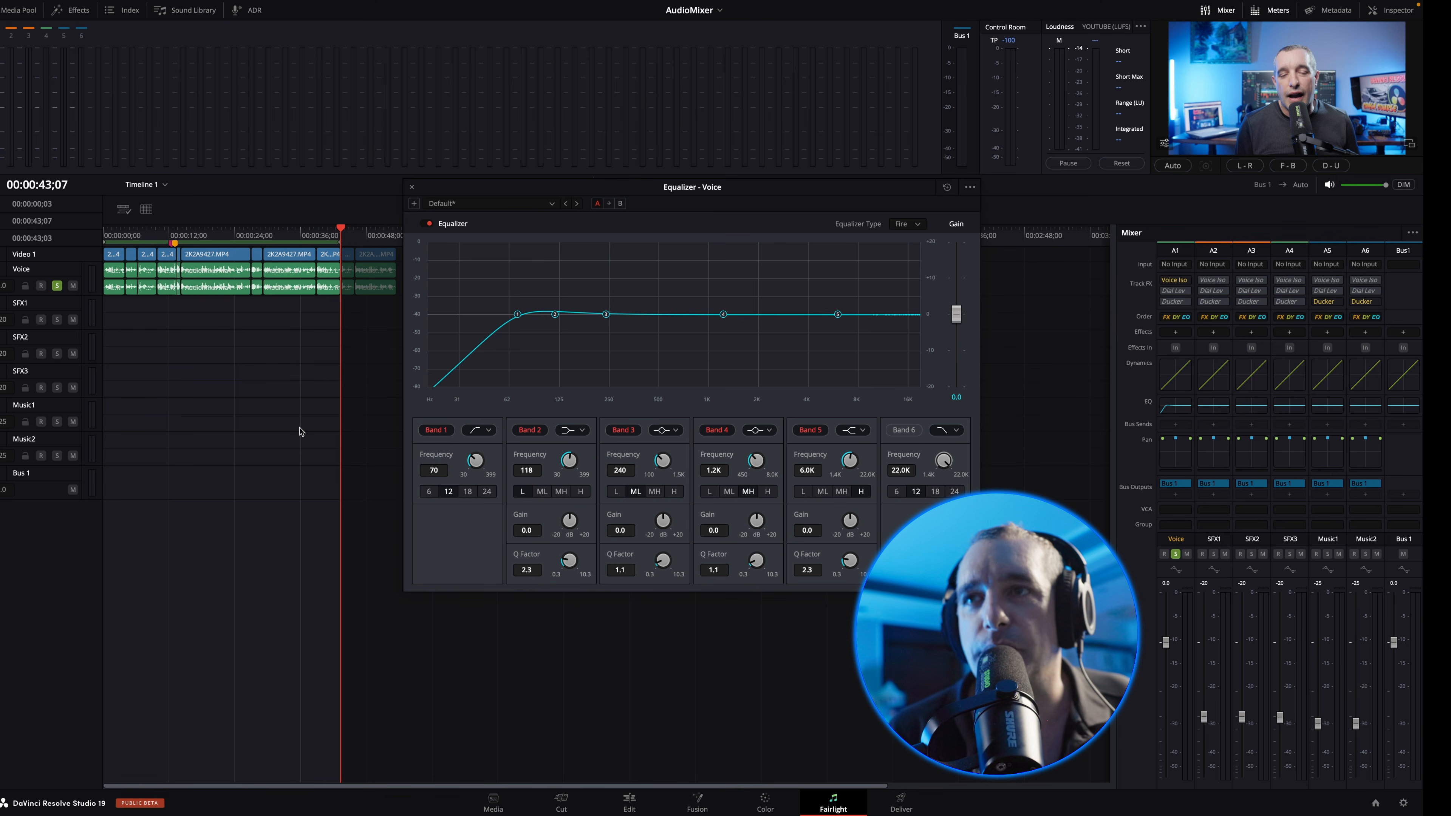
{"action": "left_click", "coordinate": [441, 433]}
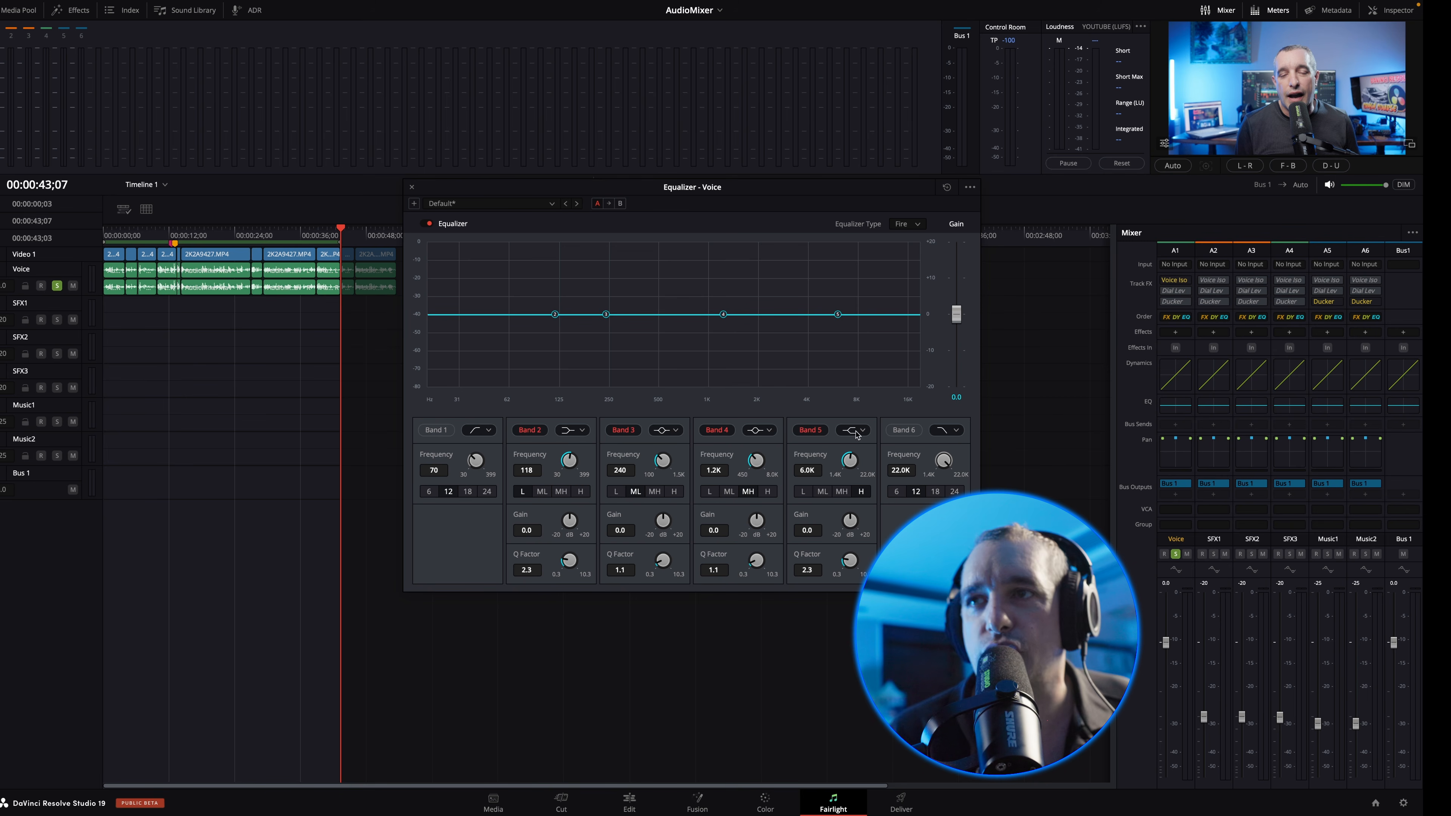
{"action": "left_click", "coordinate": [582, 433]}
{"action": "left_click", "coordinate": [574, 461]}
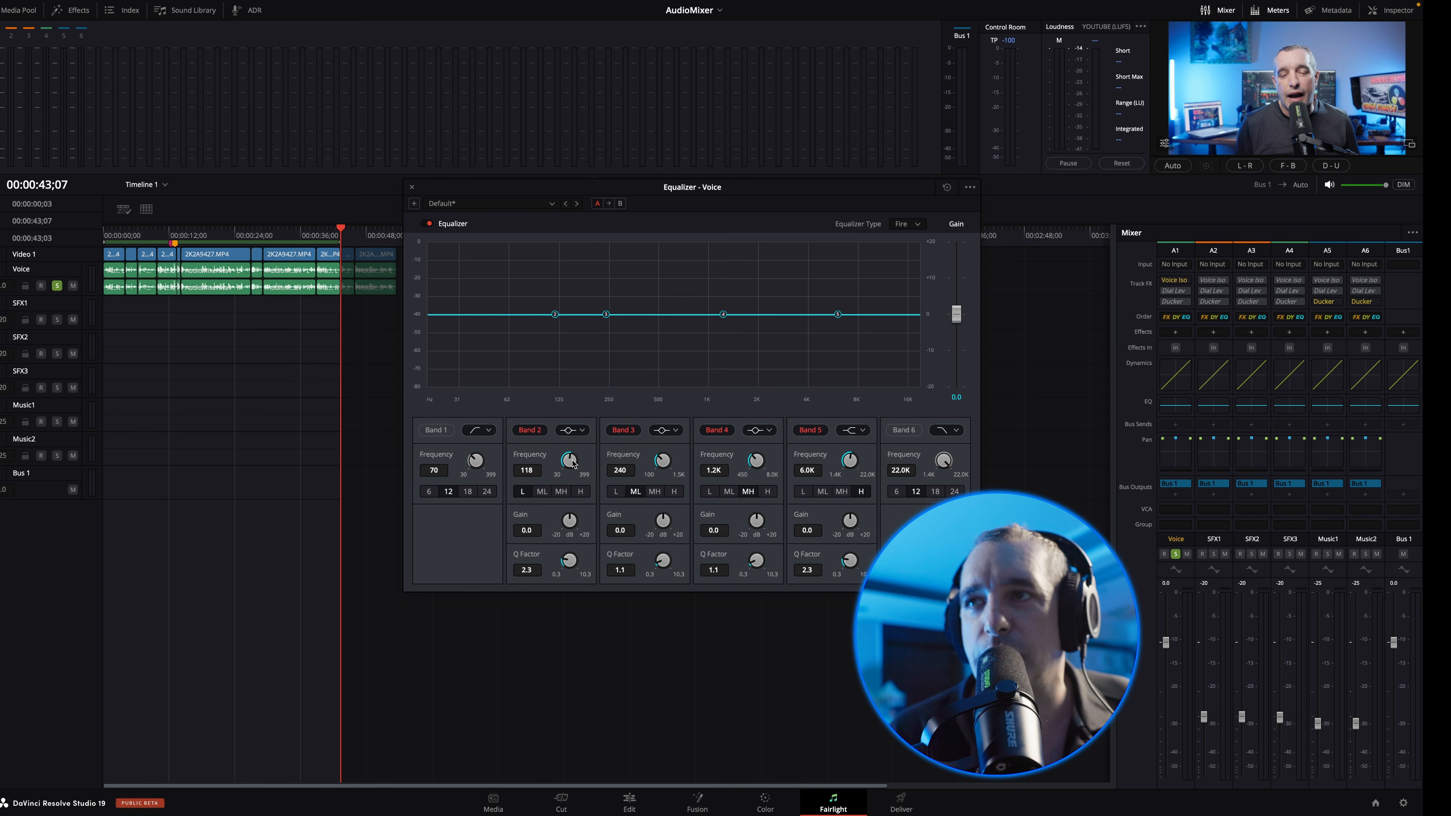
{"action": "left_click", "coordinate": [862, 431]}
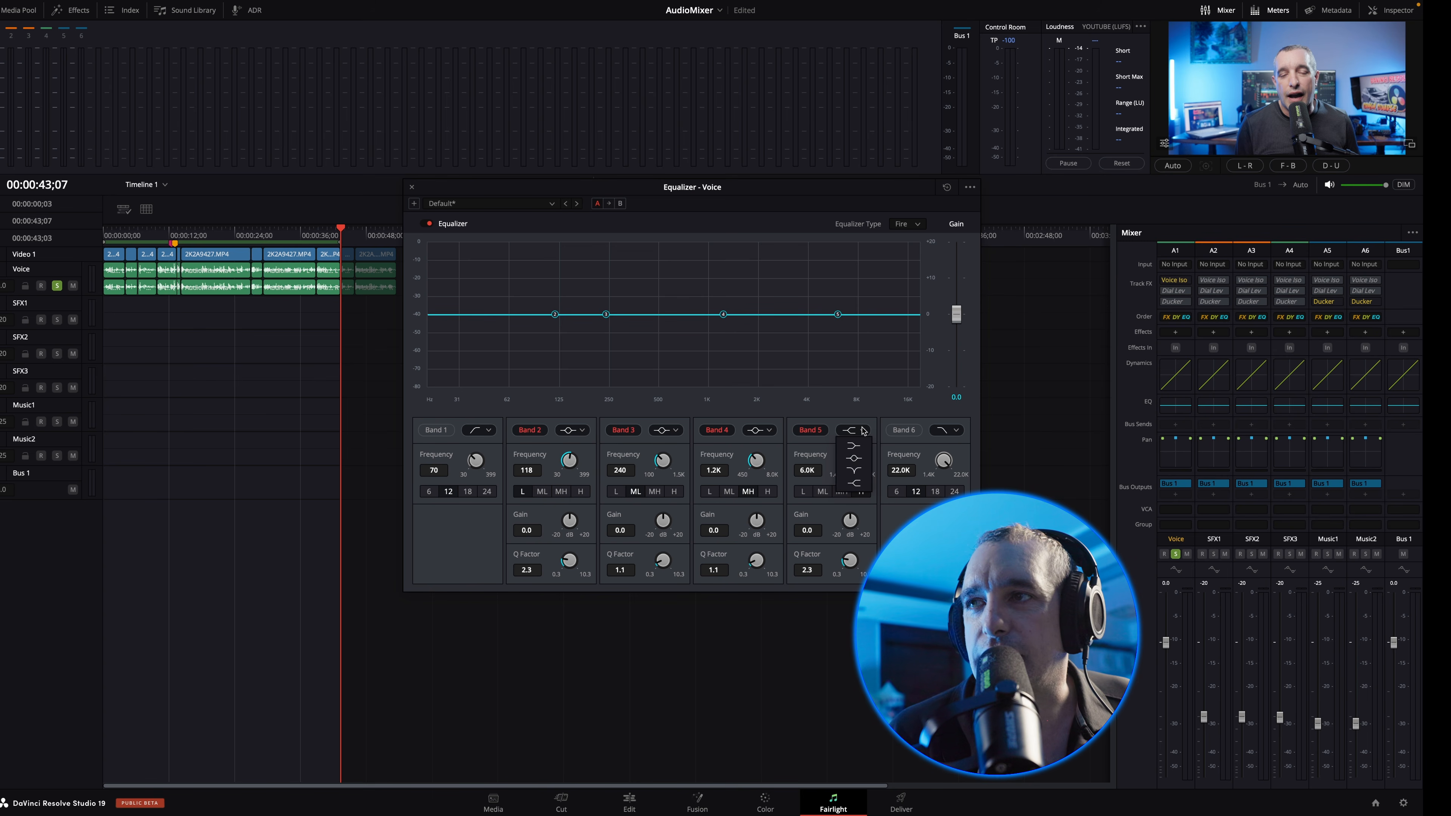
{"action": "left_click", "coordinate": [856, 462]}
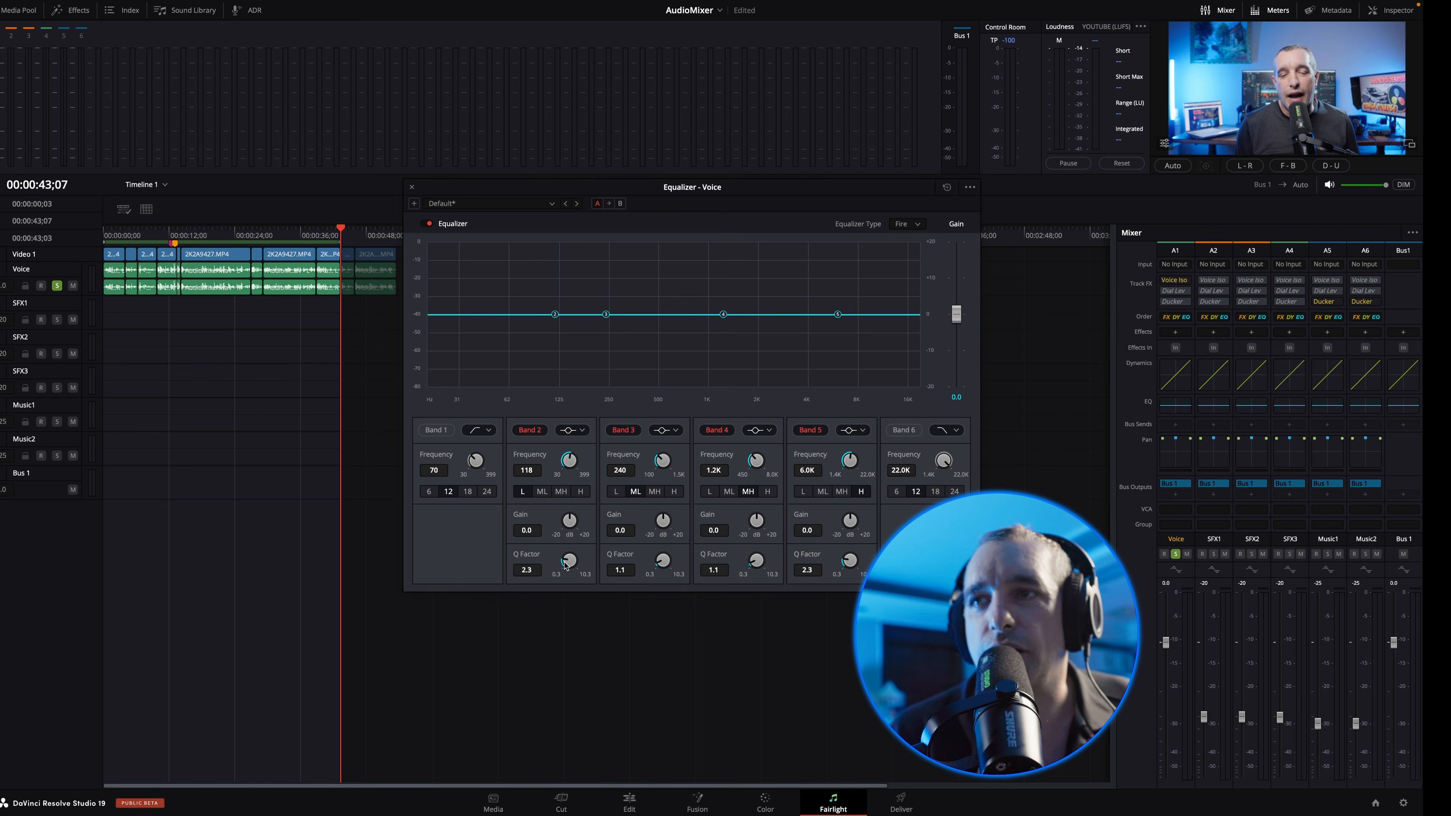
Step: Set the Q Factor of equalizer Bands 2 through 5 to the maximum of 10.3
{"action": "left_click_drag", "start_coordinate": [688, 558], "coordinate": [874, 589]}
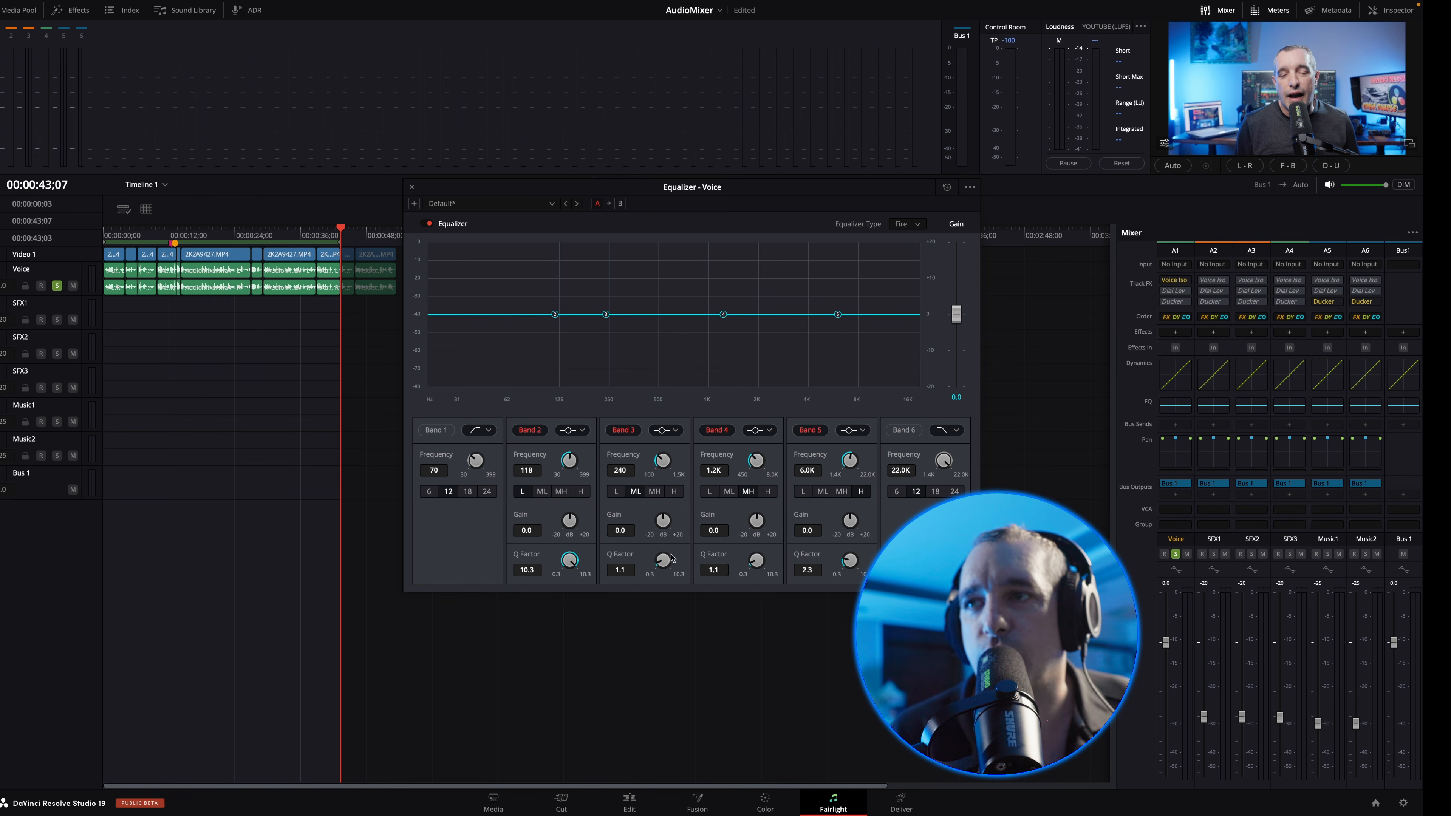
{"action": "left_click_drag", "start_coordinate": [687, 555], "coordinate": [868, 572]}
{"action": "left_click_drag", "start_coordinate": [752, 563], "coordinate": [888, 629]}
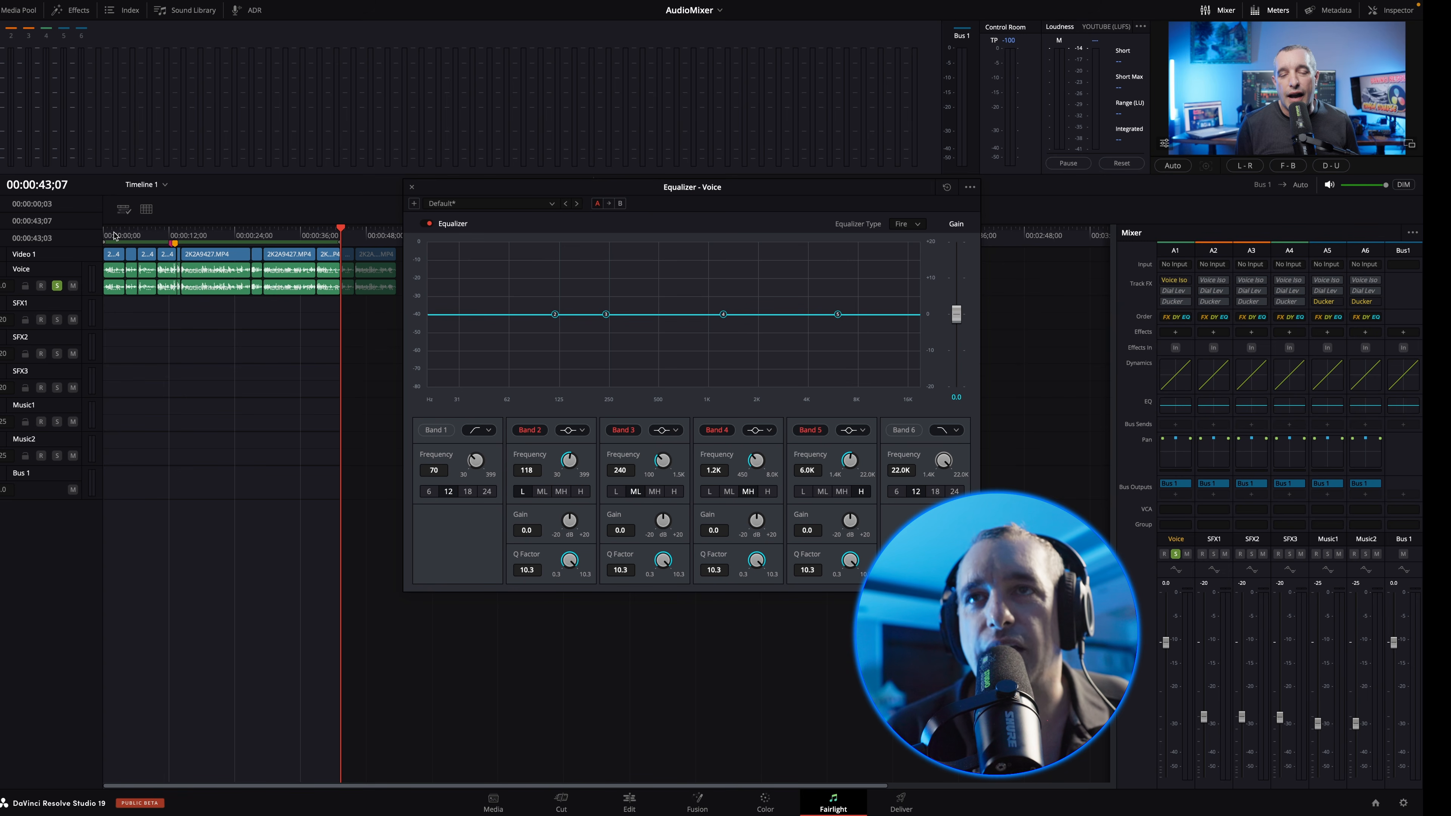
Step: Play the range from its start and enable Band 1 and Band 6 in the voice equalizer
{"action": "left_click_drag", "start_coordinate": [114, 236], "coordinate": [71, 238]}
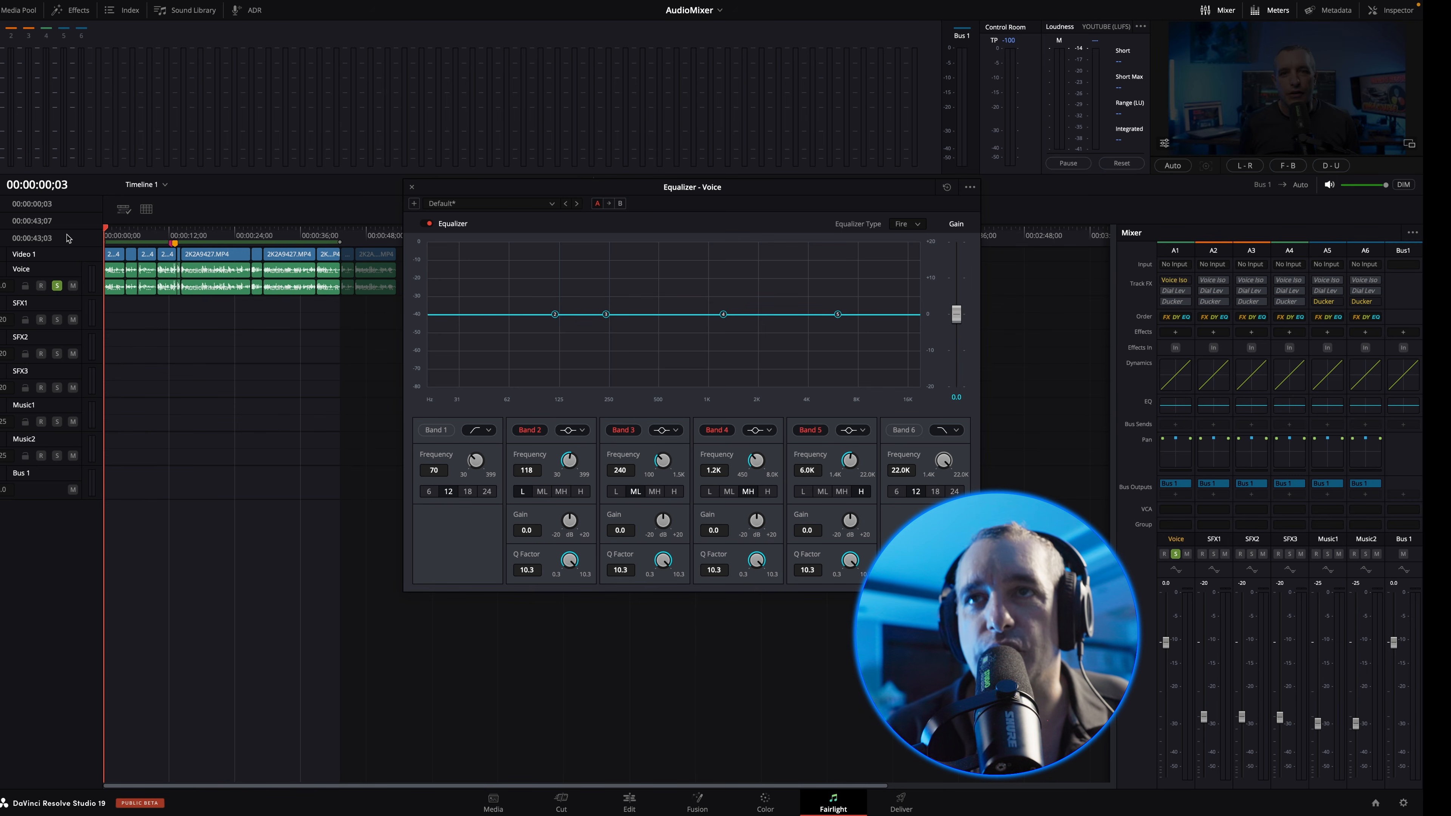
{"action": "key", "text": "space"}
{"action": "left_click", "coordinate": [436, 429]}
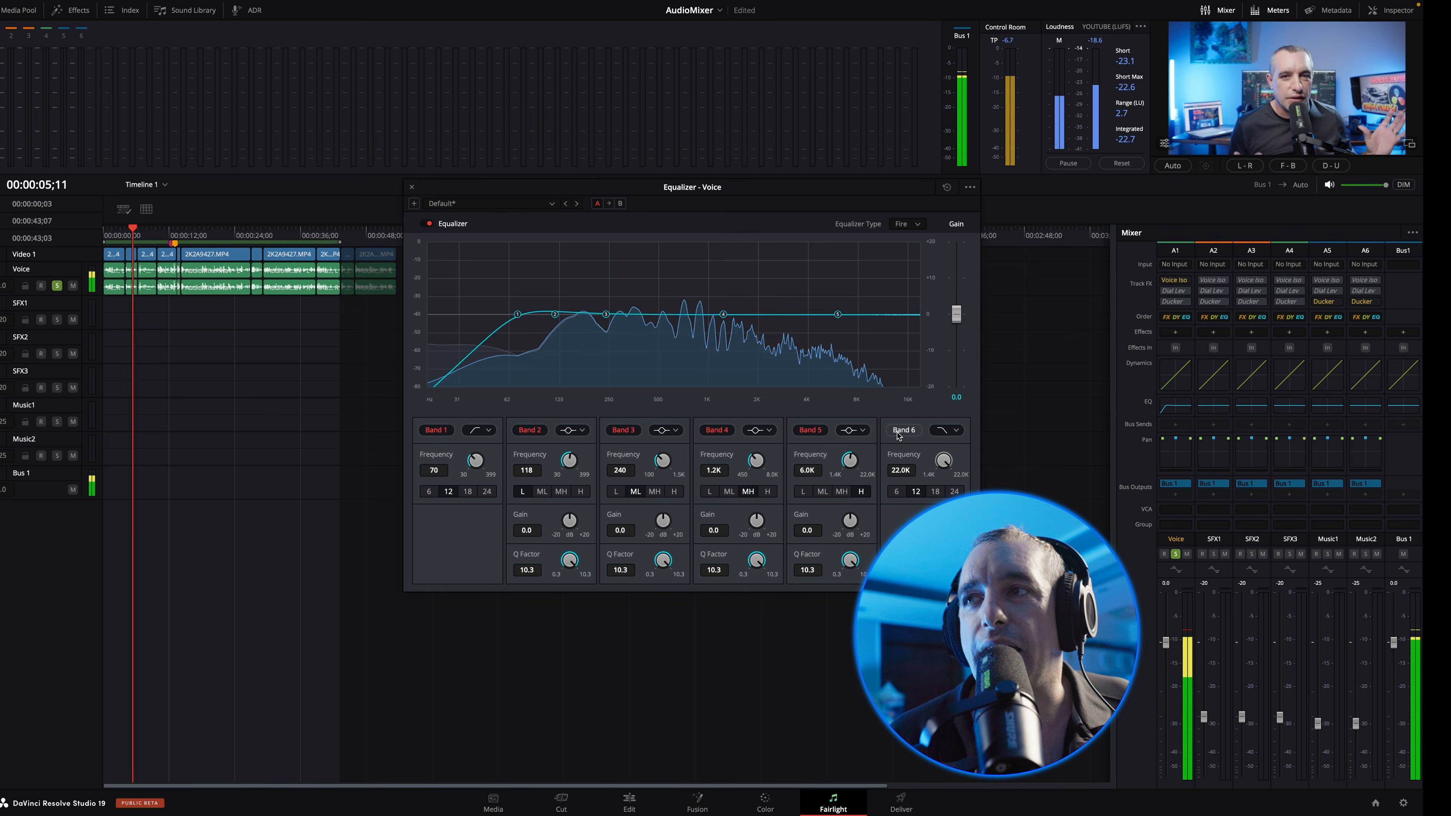
{"action": "key", "text": "space"}
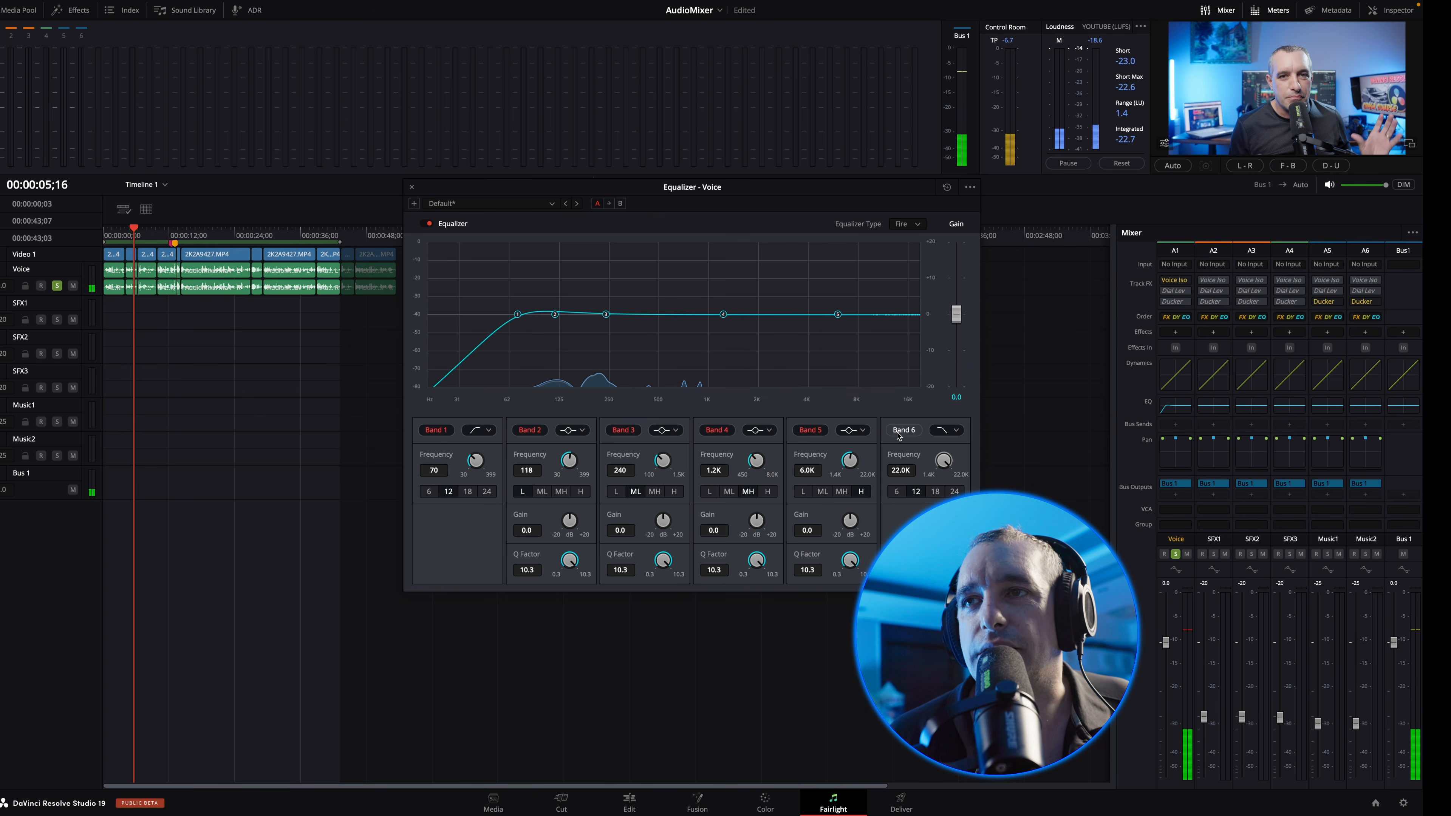
{"action": "left_click", "coordinate": [903, 430]}
{"action": "key", "text": "space"}
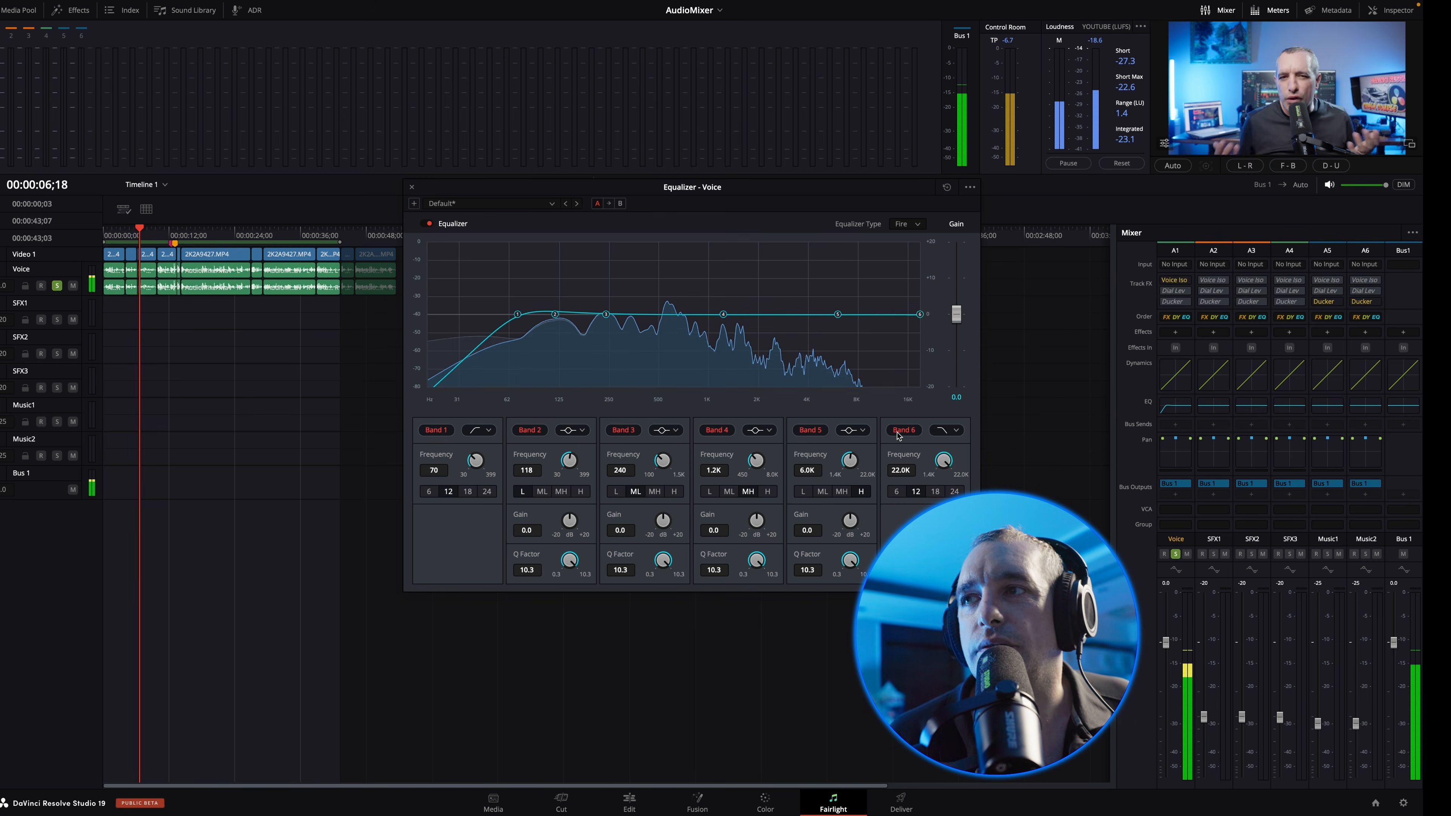
{"action": "key", "text": "space"}
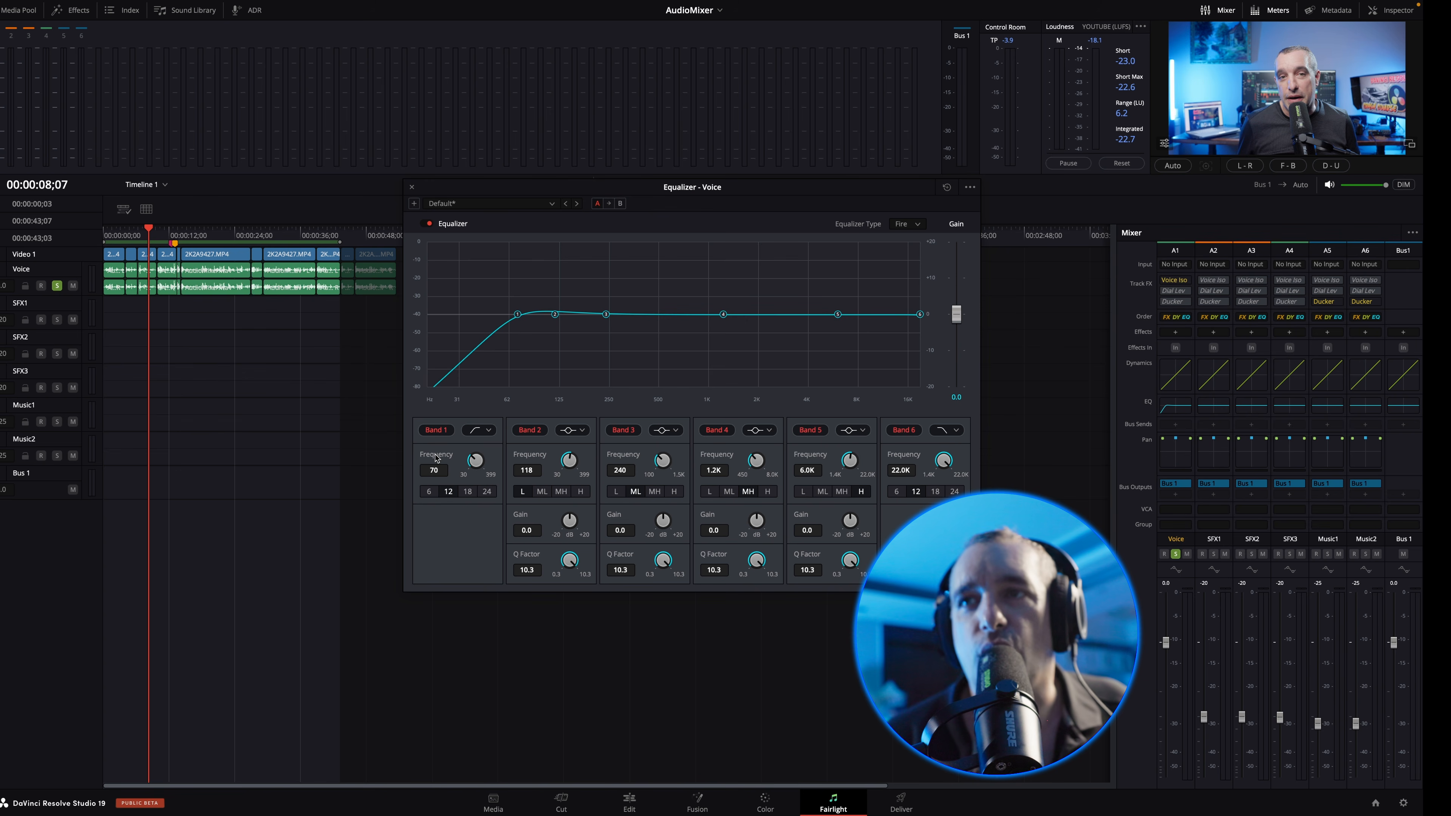
Step: Turn off Band 1 during playback and re-enable it to compare the voice with and without the low cut
{"action": "left_click", "coordinate": [436, 429]}
{"action": "key", "text": "space"}
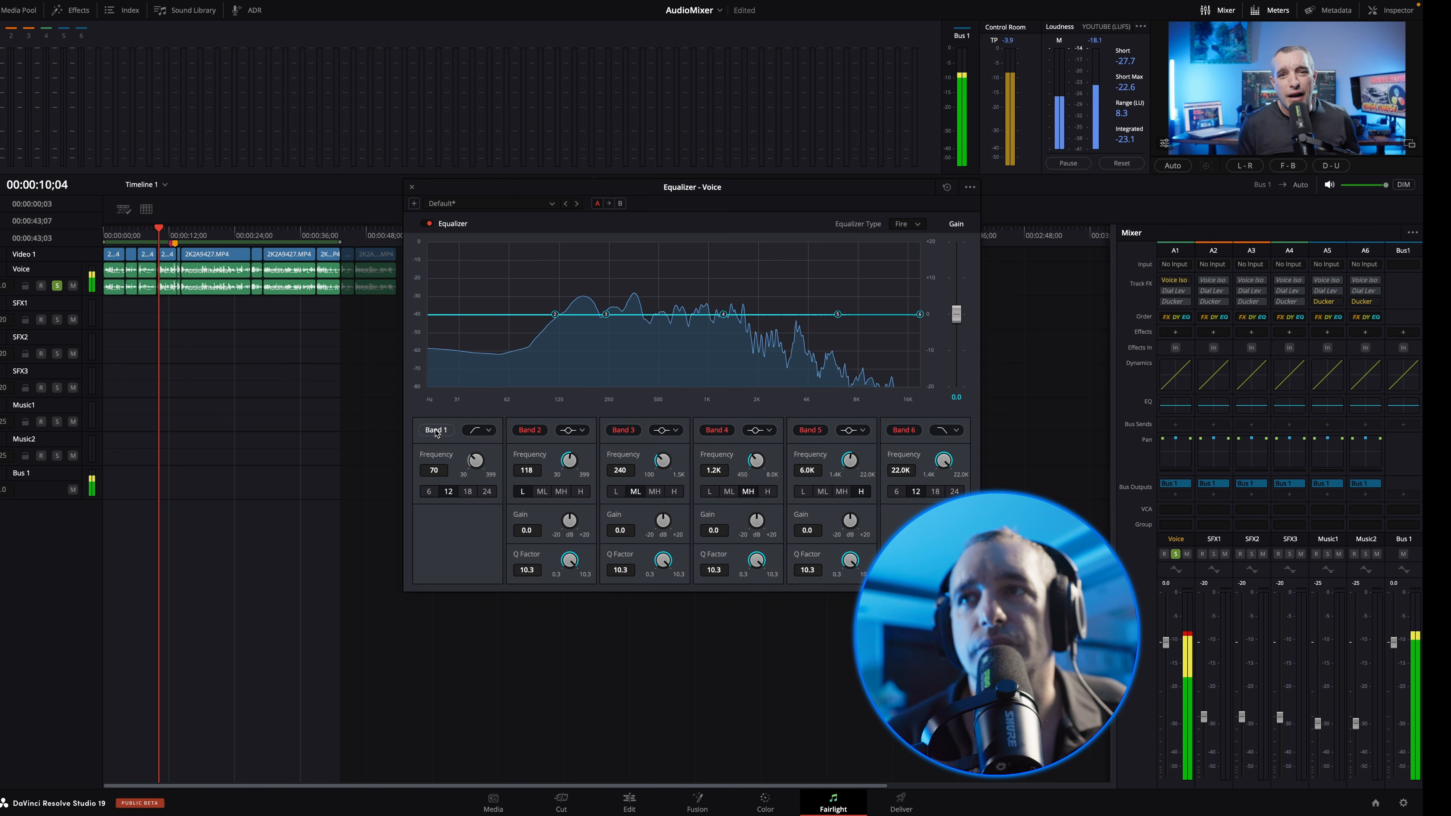
{"action": "left_click", "coordinate": [437, 430]}
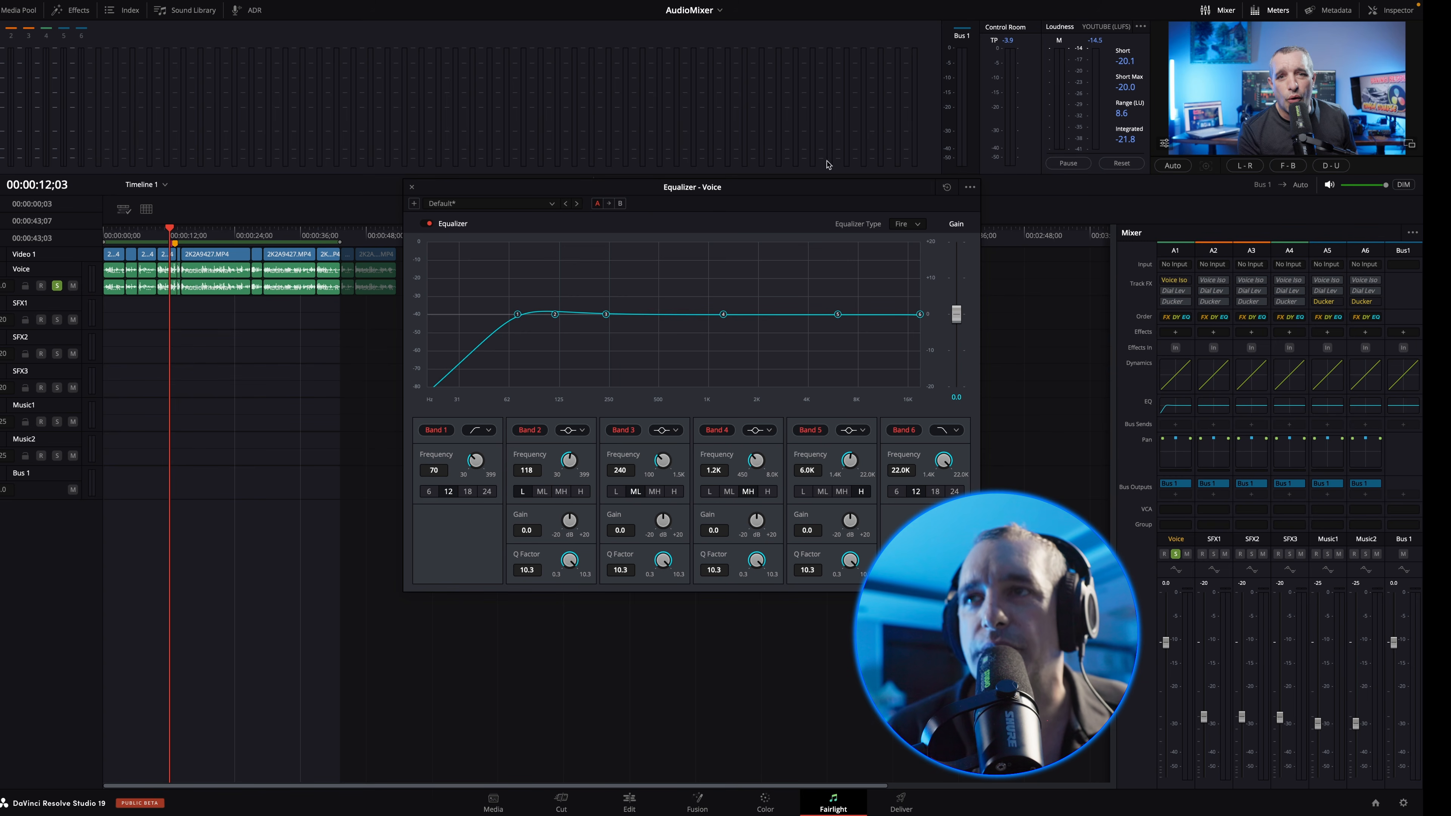
Step: During playback, move the Band 1 low cut to 92 Hz and set Band 2 to 263 Hz with a gain of -4.4
{"action": "key", "text": "space"}
{"action": "mouse_move", "coordinate": [517, 315]}
{"action": "left_mouse_down"}
{"action": "mouse_move", "coordinate": [553, 315]}
{"action": "mouse_move", "coordinate": [538, 316]}
{"action": "left_mouse_up"}
{"action": "key", "text": "space"}
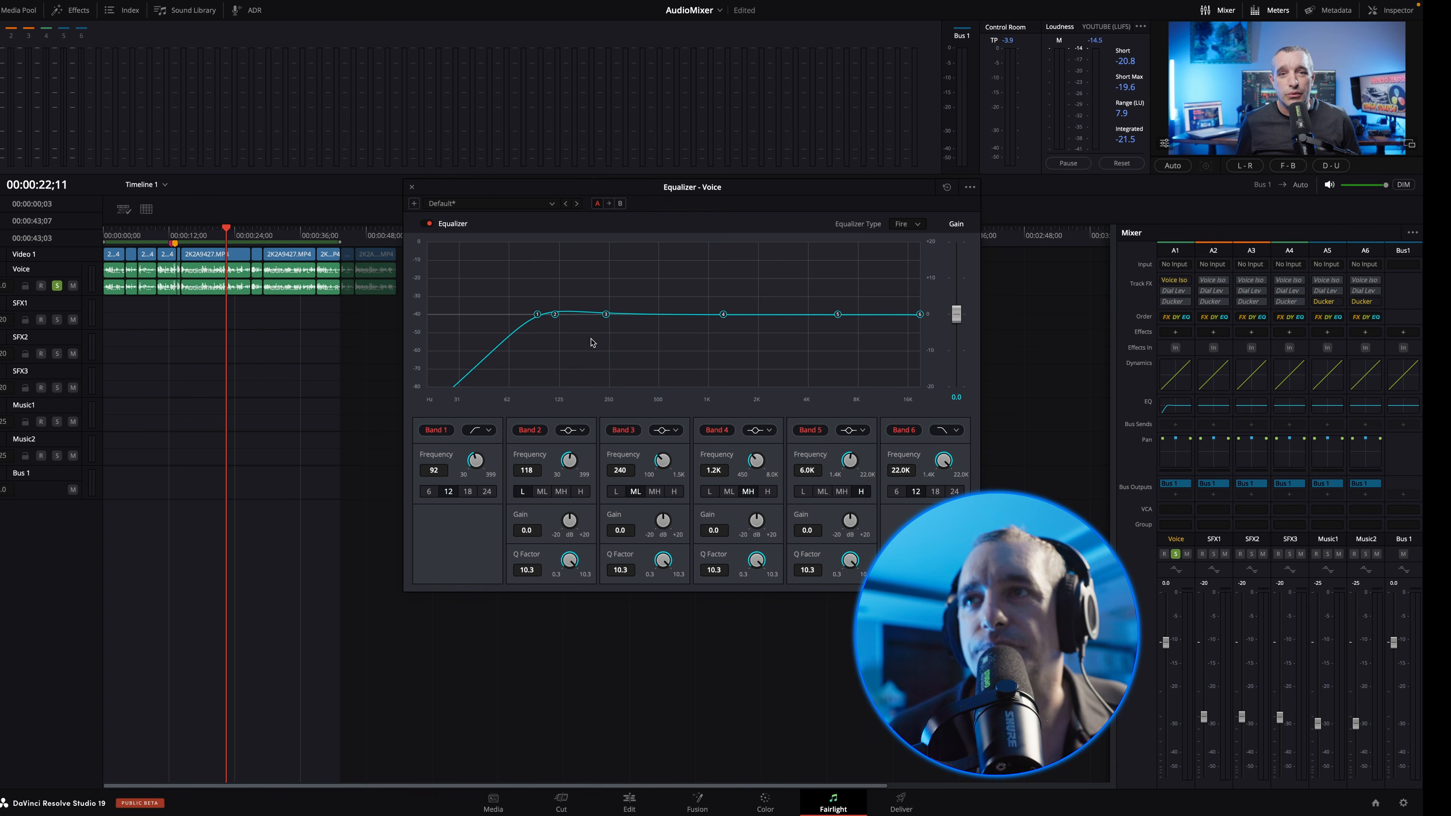
{"action": "key", "text": "space"}
{"action": "left_click_drag", "start_coordinate": [555, 315], "coordinate": [612, 264]}
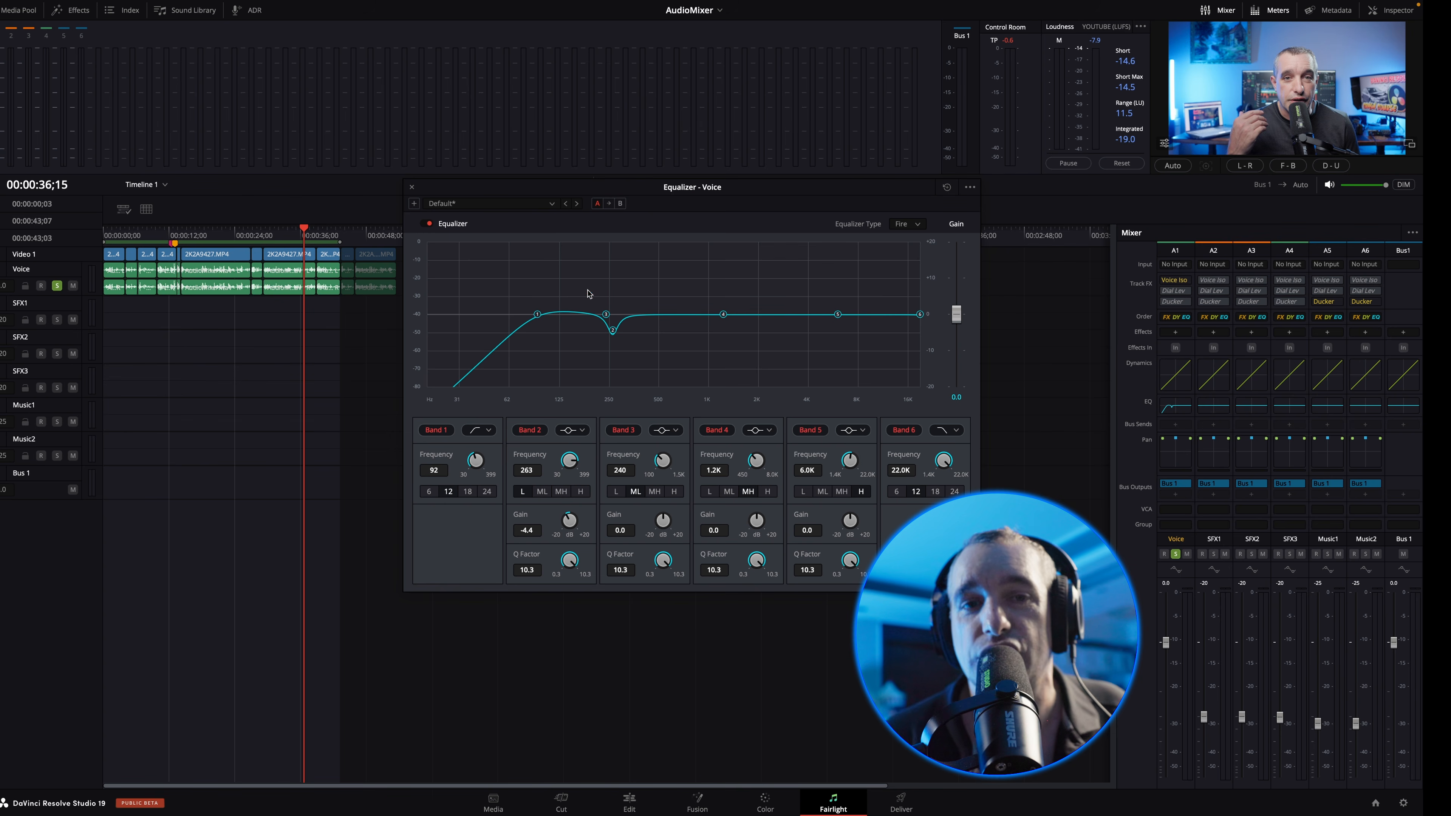
Step: Set Band 3 to 508 Hz at -4.0, Band 4 to 828 Hz at -3.6, Band 5 to 2.4K at -3.8, and Band 6 to 6.4K
{"action": "key", "text": "space"}
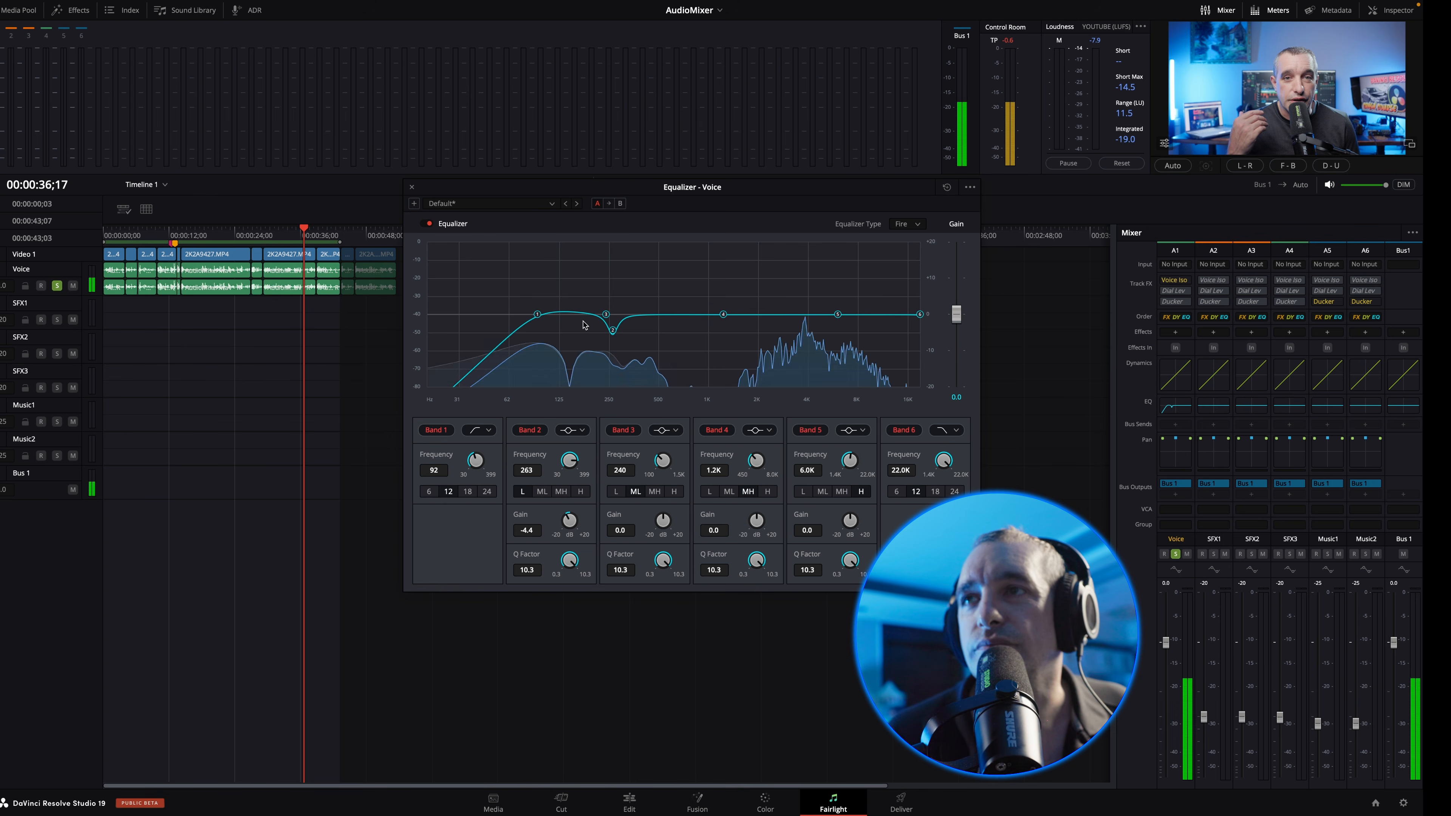
{"action": "left_click_drag", "start_coordinate": [606, 313], "coordinate": [706, 263]}
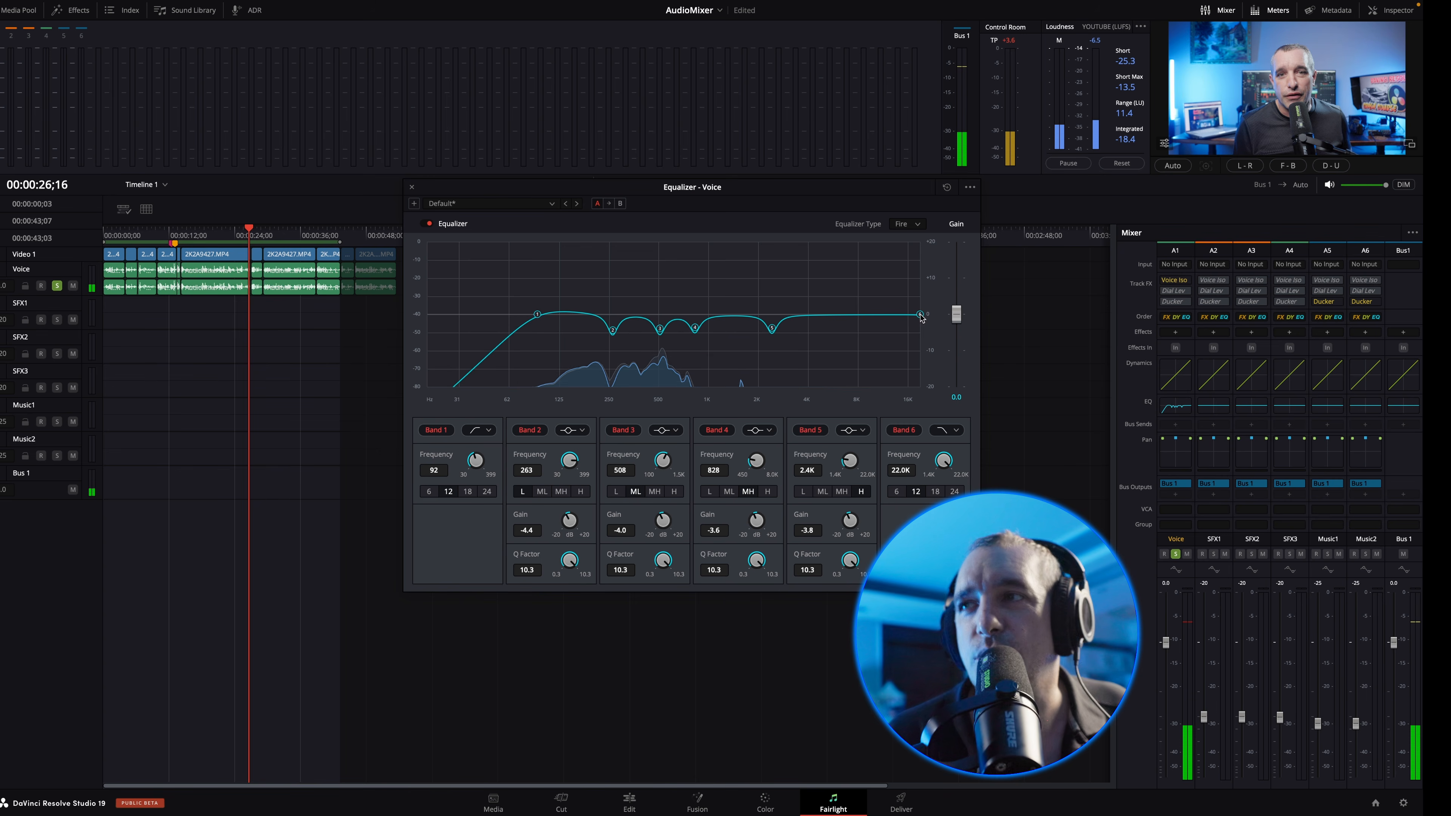
{"action": "left_click_drag", "start_coordinate": [921, 319], "coordinate": [841, 313]}
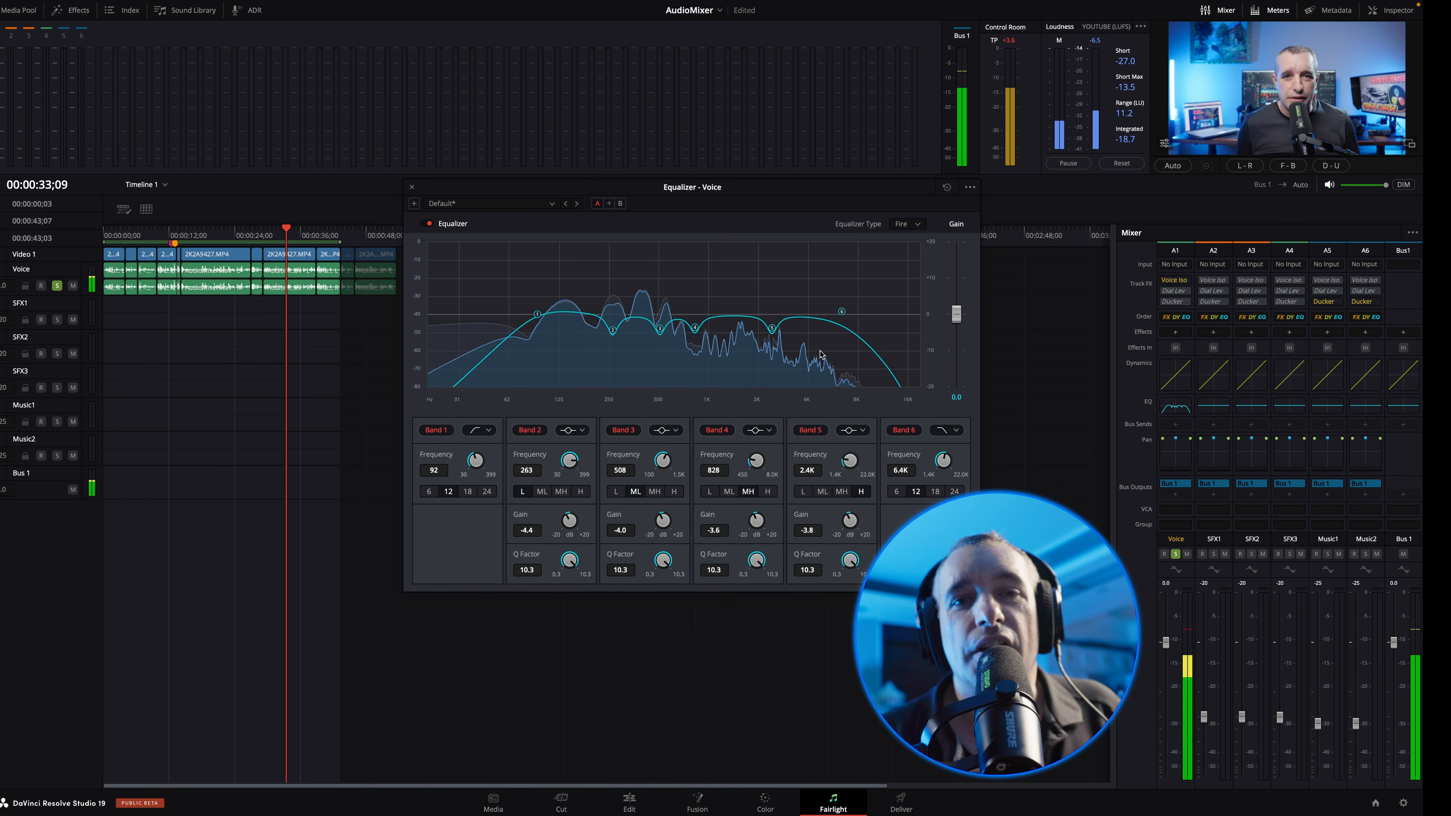